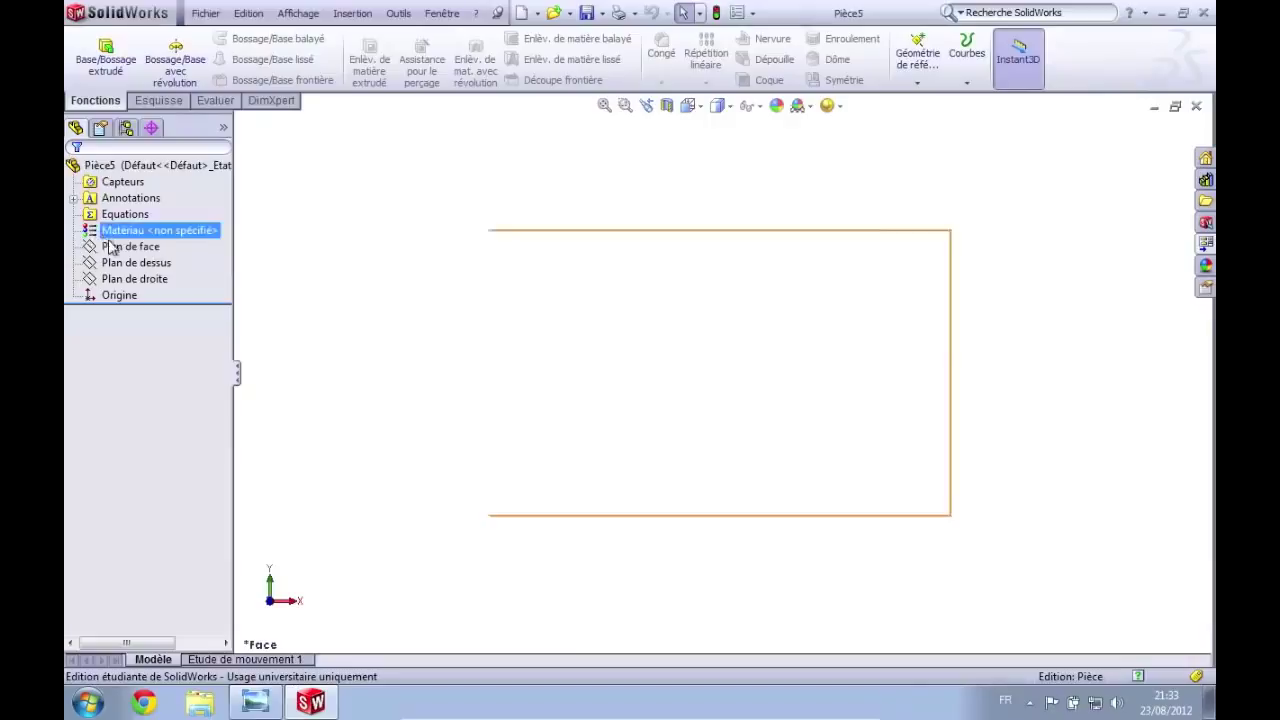
Step: Preview the top plane and the right plane one after the other, and clear the selection
ctrl+click(118, 263)
click(118, 263)
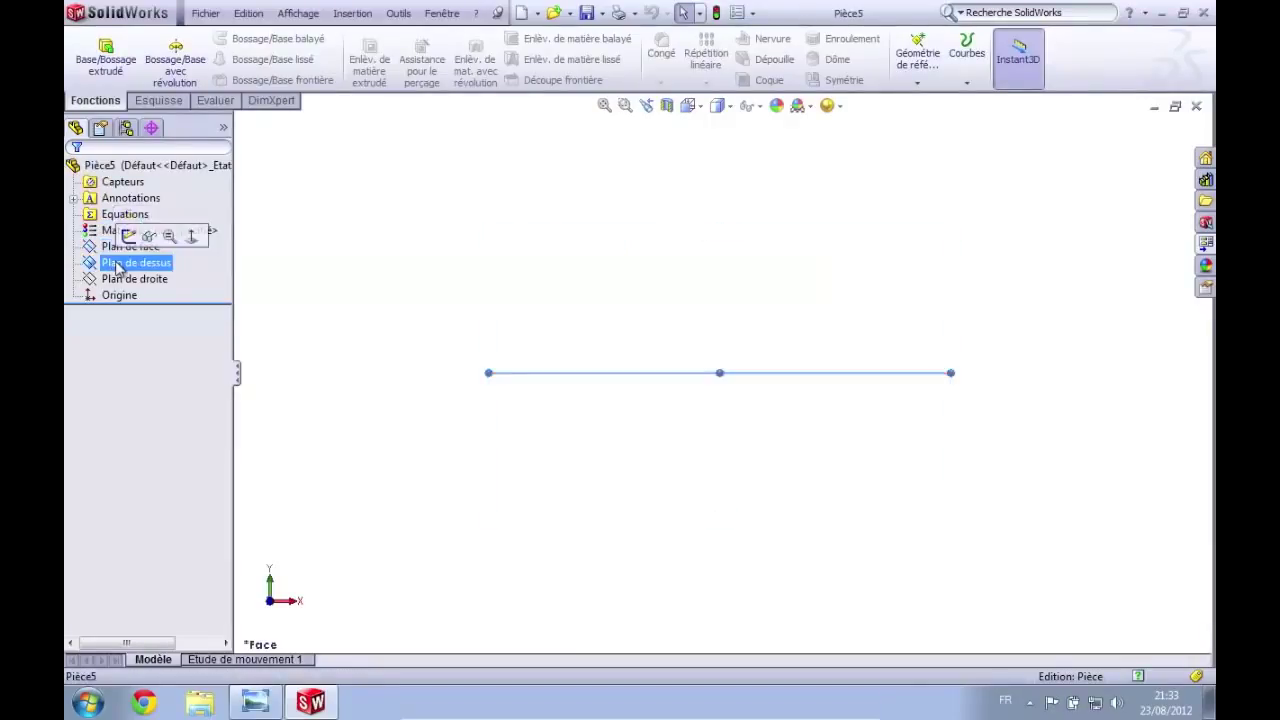
click(118, 279)
click(331, 290)
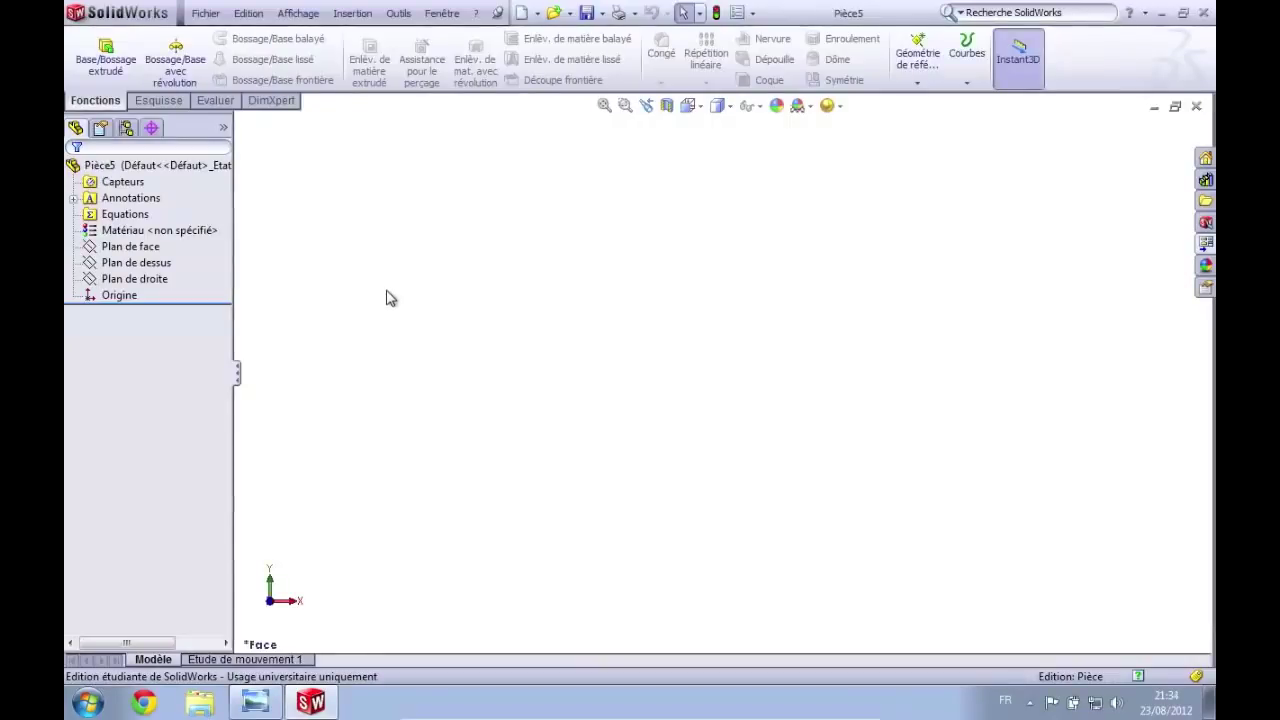
Step: Examine the front, top and right planes together from an angled view and at different magnifications
click(130, 247)
ctrl+click(150, 263)
ctrl+click(135, 279)
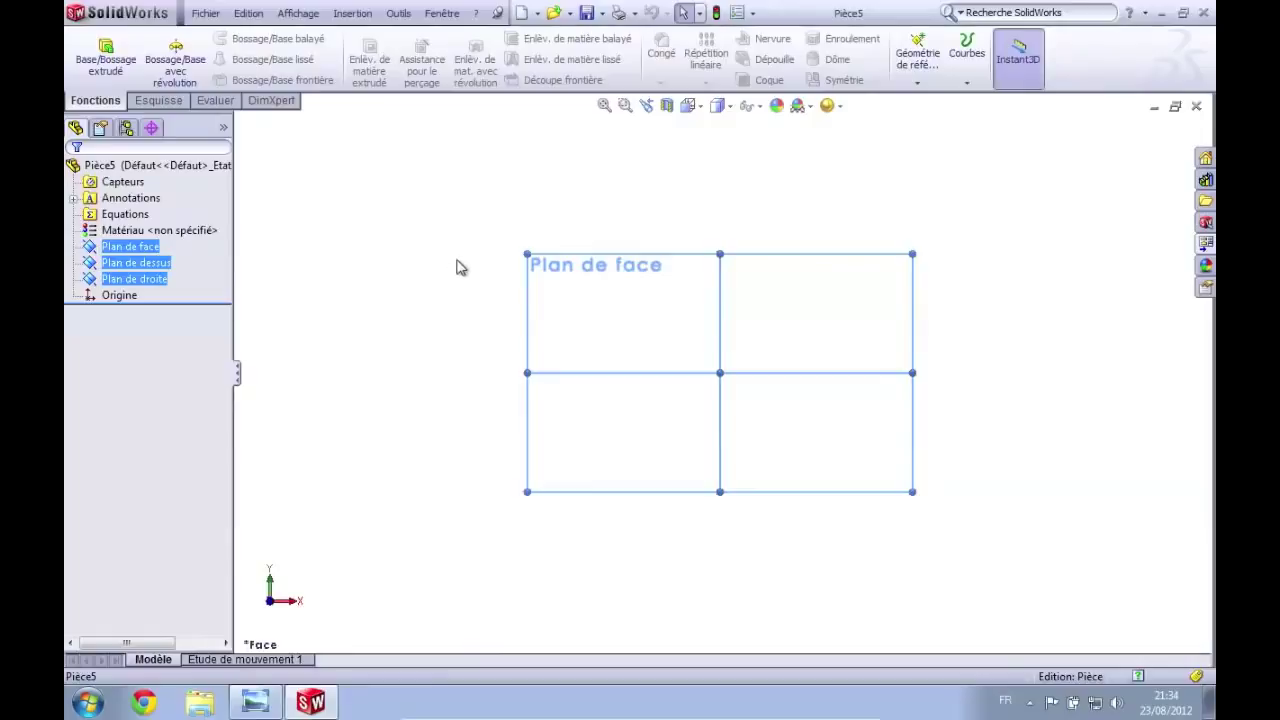
mouse_move(463, 269)
middle_down()
mouse_move(481, 293)
mouse_move(457, 291)
mouse_move(471, 263)
mouse_move(489, 283)
mouse_move(491, 329)
mouse_move(549, 289)
mouse_move(500, 254)
mouse_move(471, 264)
mouse_move(471, 237)
mouse_move(426, 223)
mouse_move(497, 273)
mouse_move(480, 303)
mouse_move(463, 290)
middle_up()
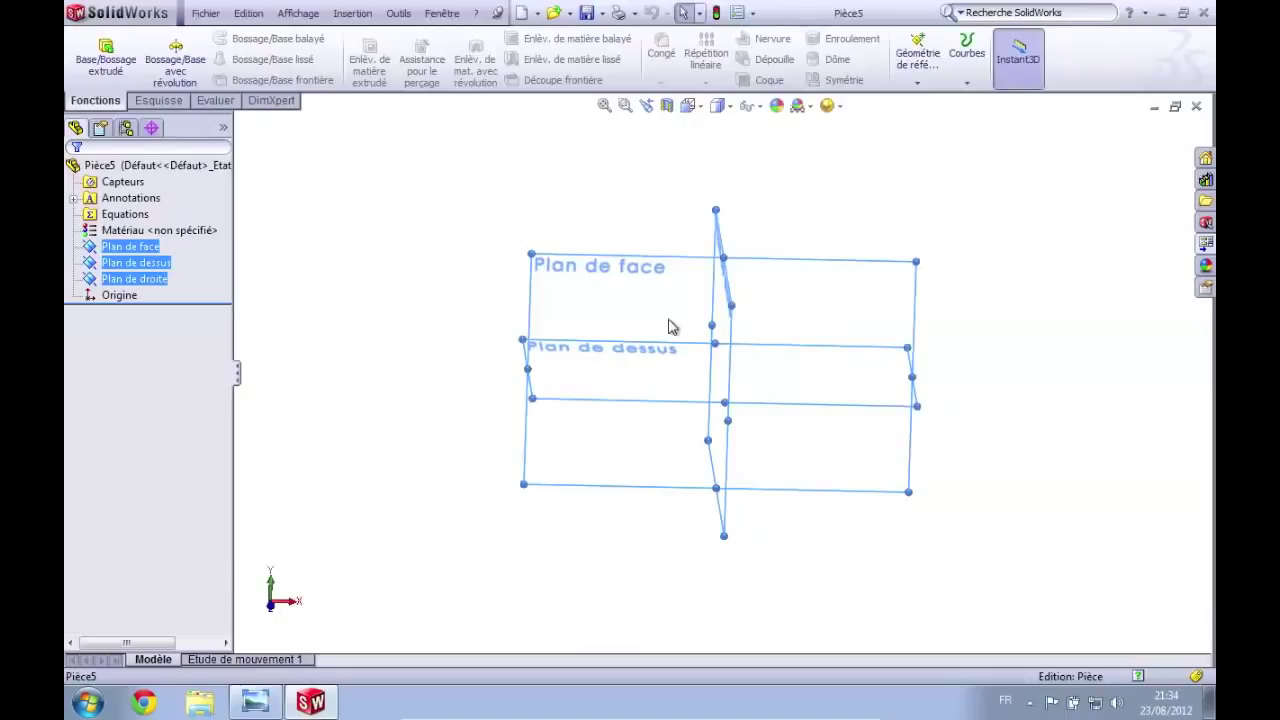
scroll(686, 350, up, 3)
scroll(686, 350, down, 5)
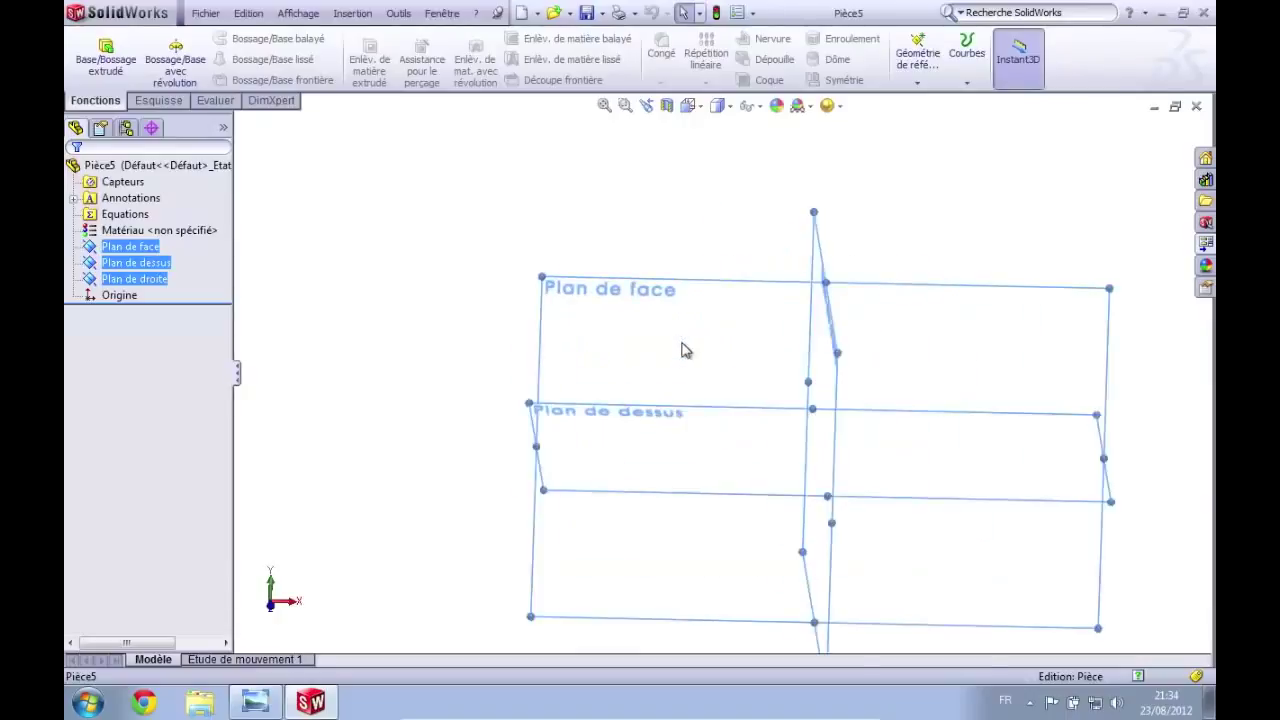
scroll(946, 346, up, 3)
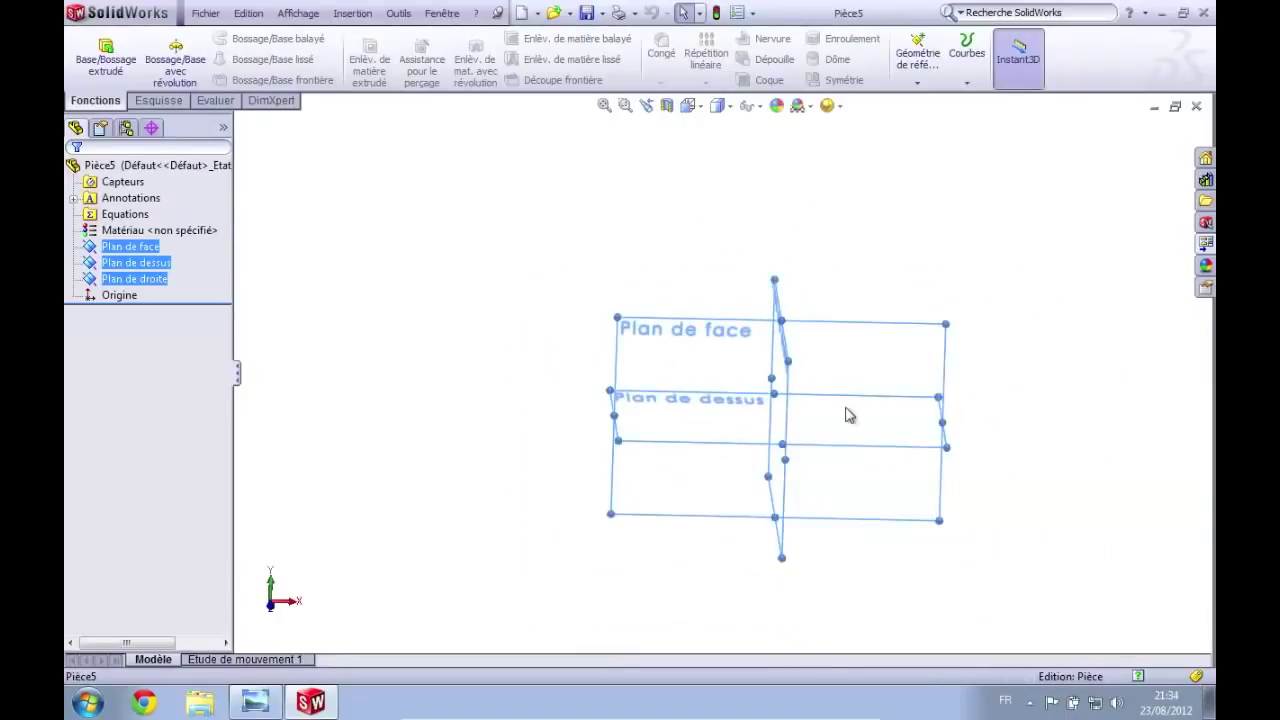
scroll(847, 418, down, 4)
scroll(513, 428, up, 3)
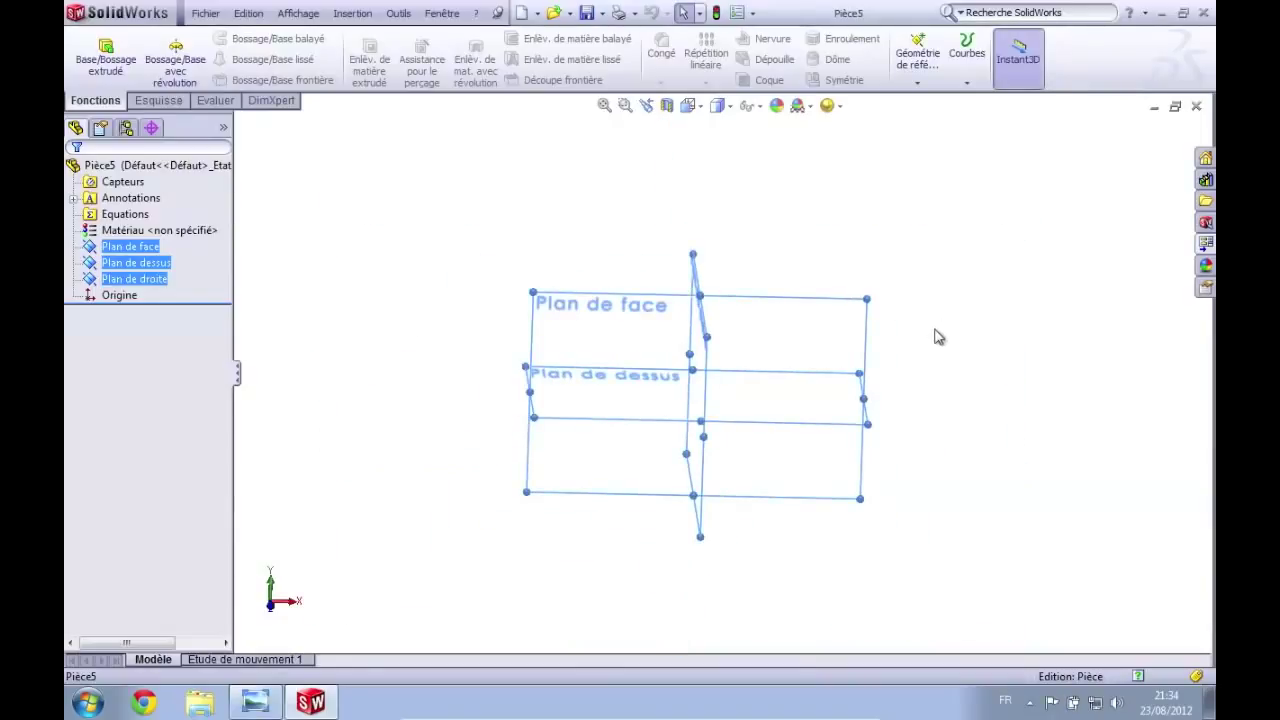
scroll(882, 366, down, 4)
scroll(817, 380, up, 3)
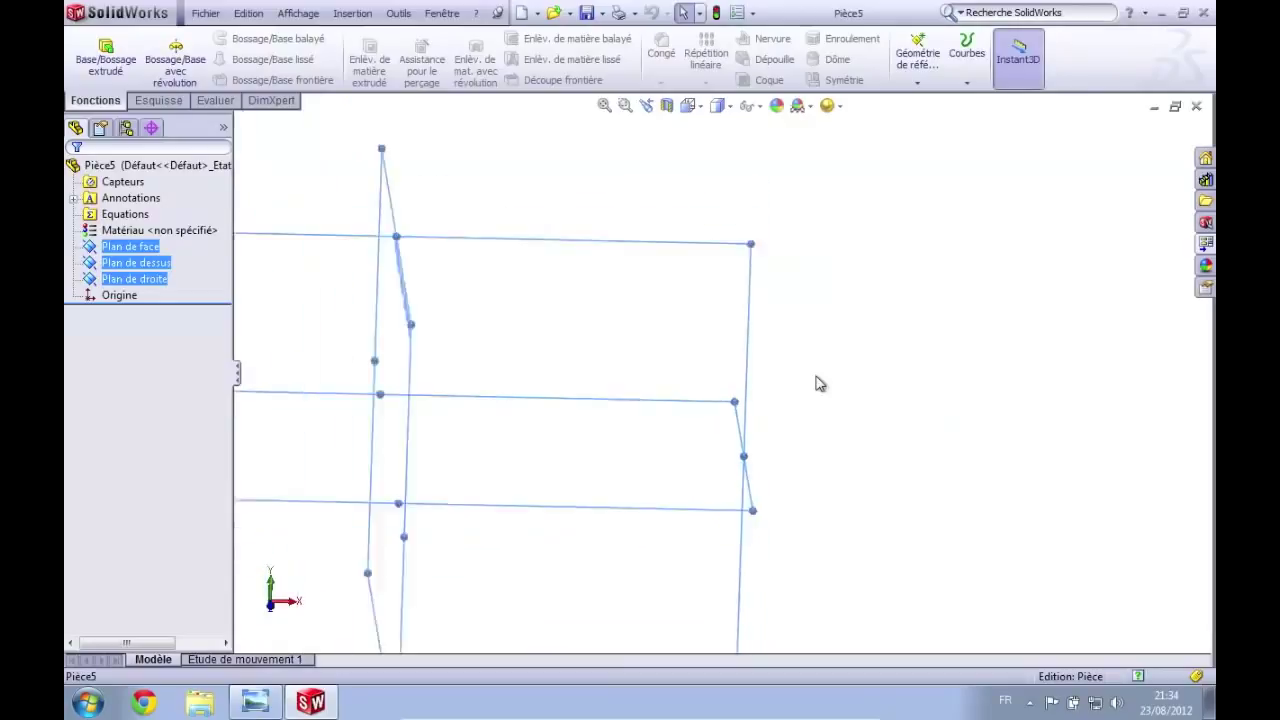
scroll(298, 281, down, 2)
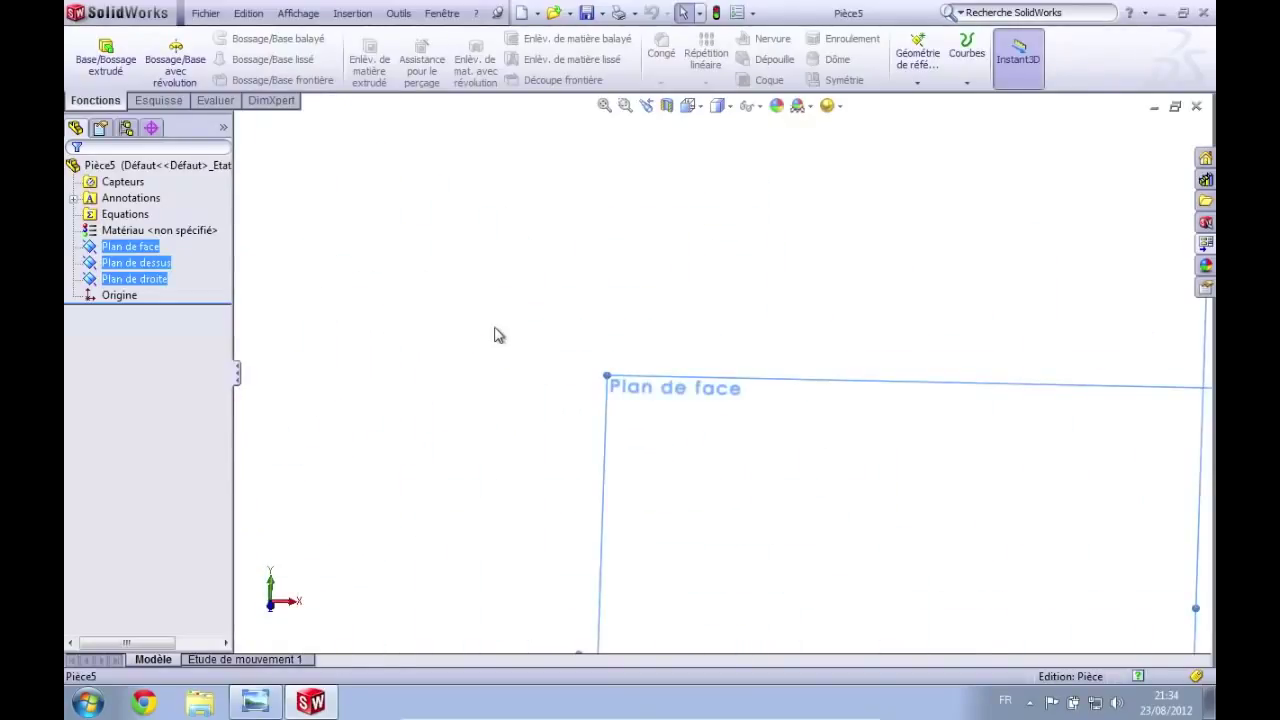
scroll(499, 335, up, 3)
scroll(942, 426, down, 3)
scroll(943, 428, up, 3)
scroll(944, 420, down, 1)
scroll(942, 423, down, 3)
scroll(934, 423, up, 3)
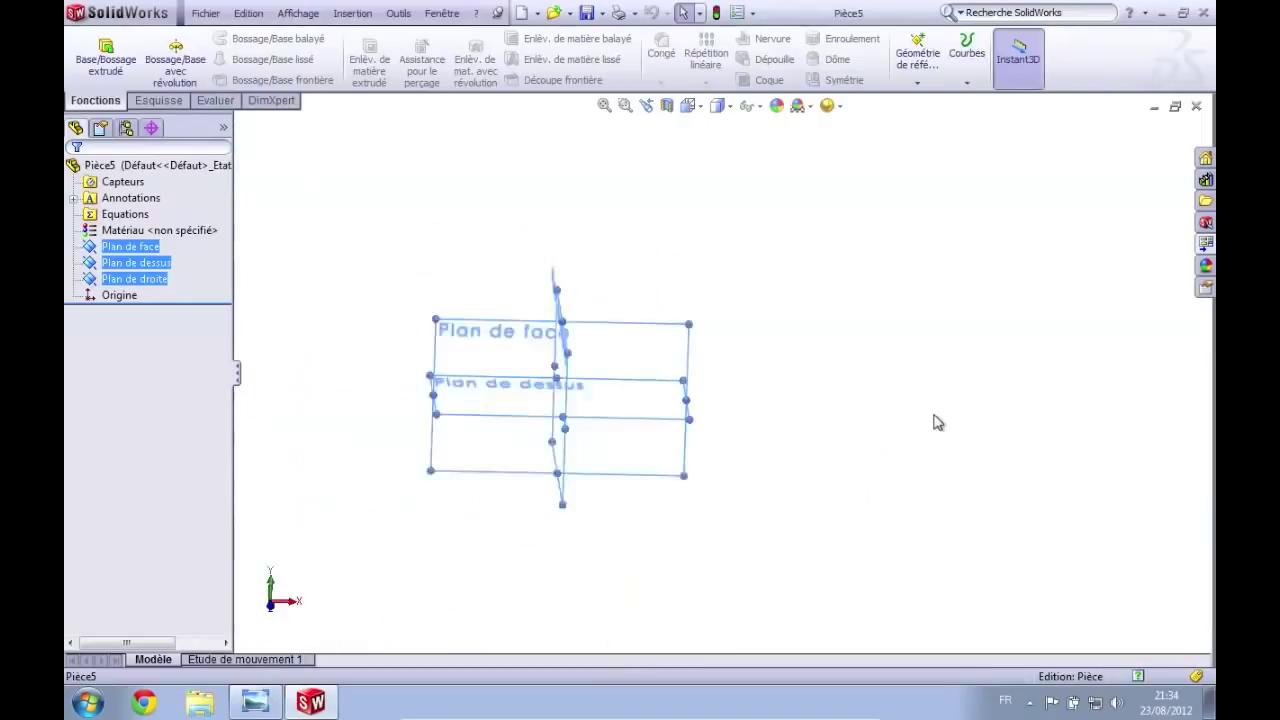
scroll(505, 328, down, 1)
middle_drag(505, 328, 600, 371)
click(600, 371)
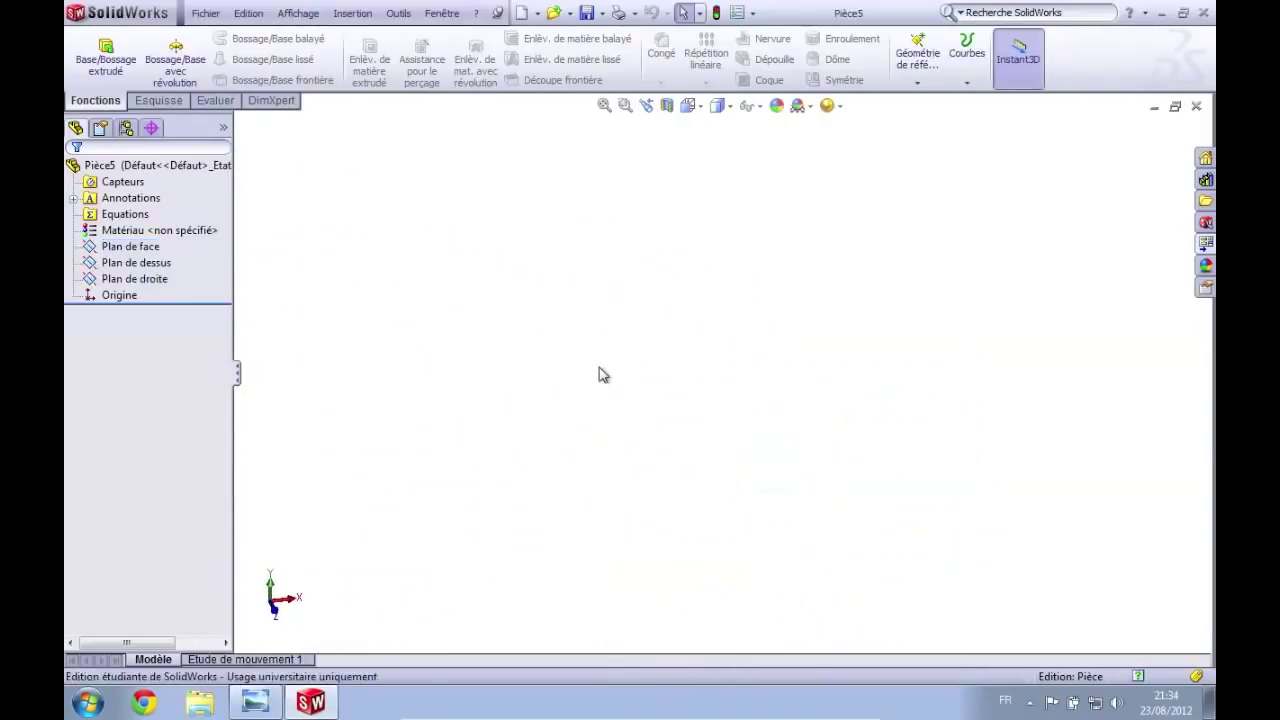
Step: Start a new sketch on the front plane (Plan de face)
click(148, 252)
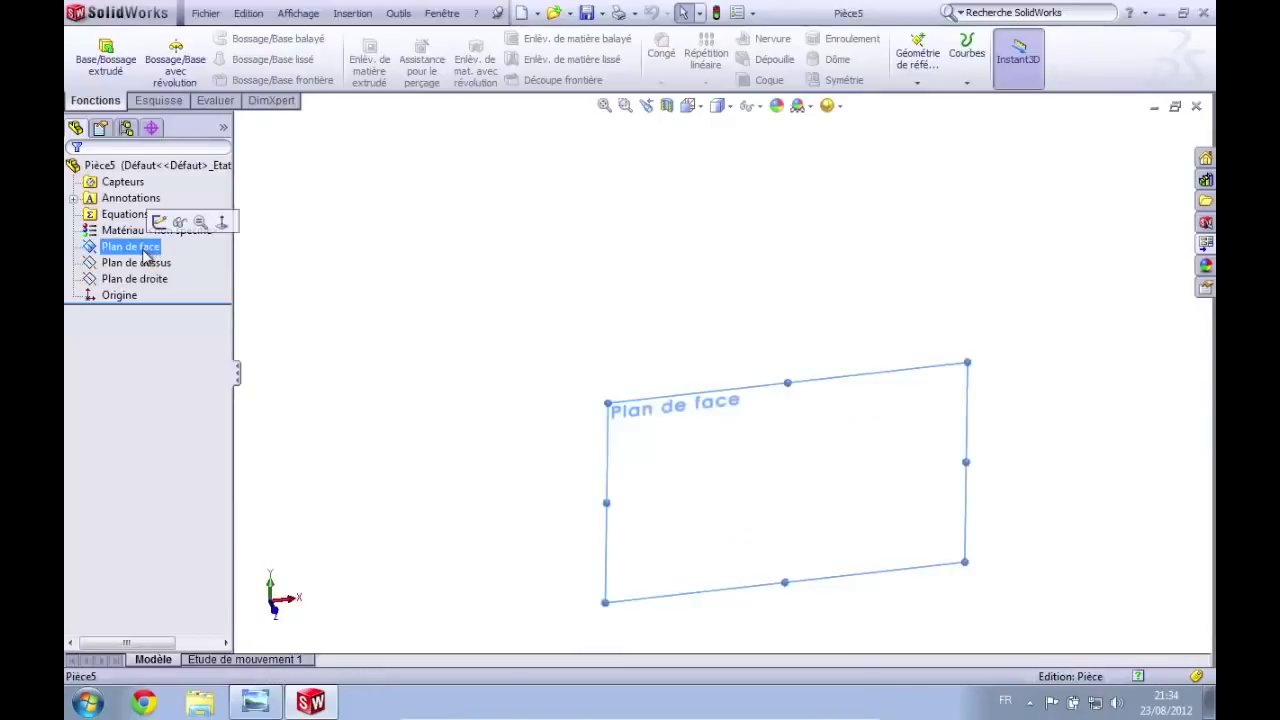
click(175, 104)
click(97, 101)
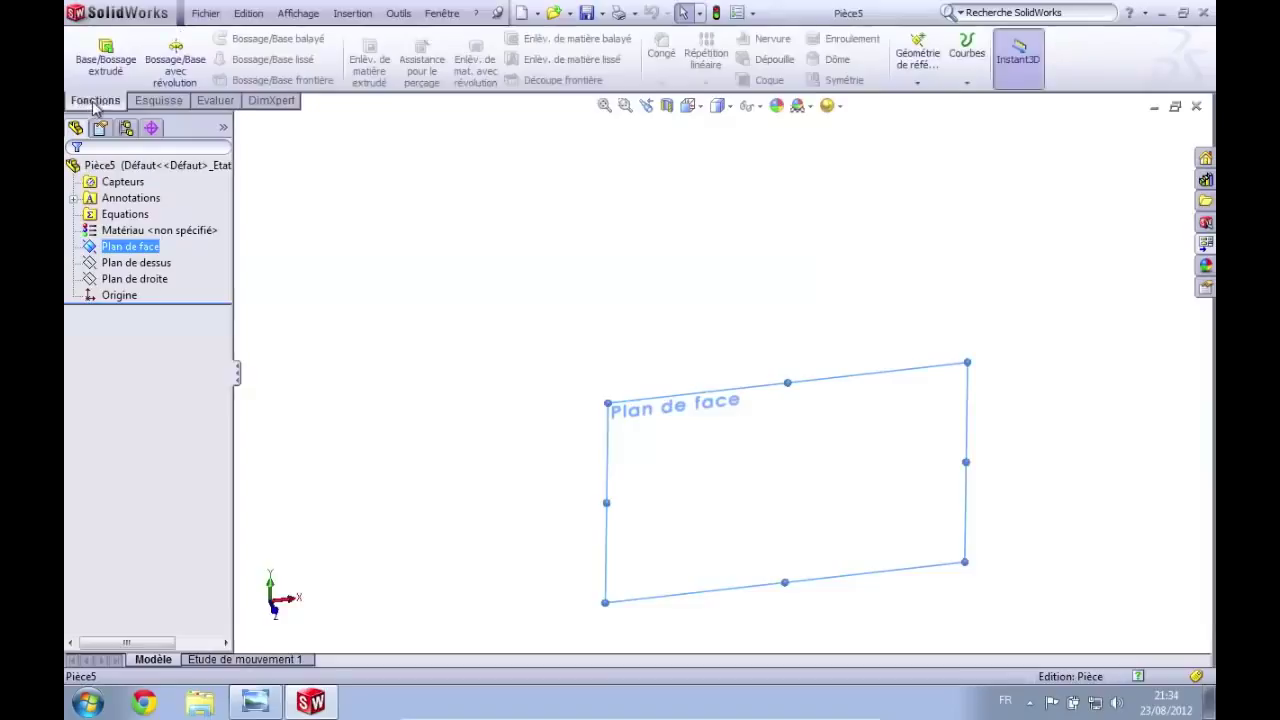
click(157, 101)
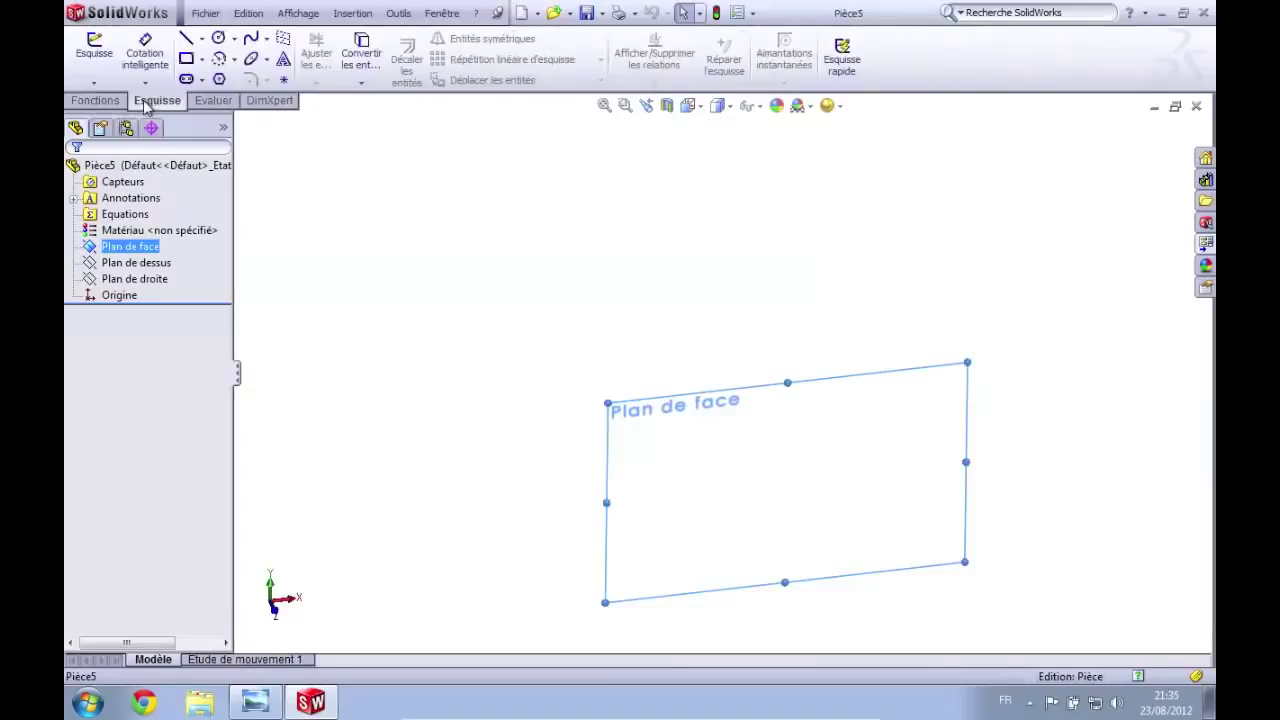
click(100, 62)
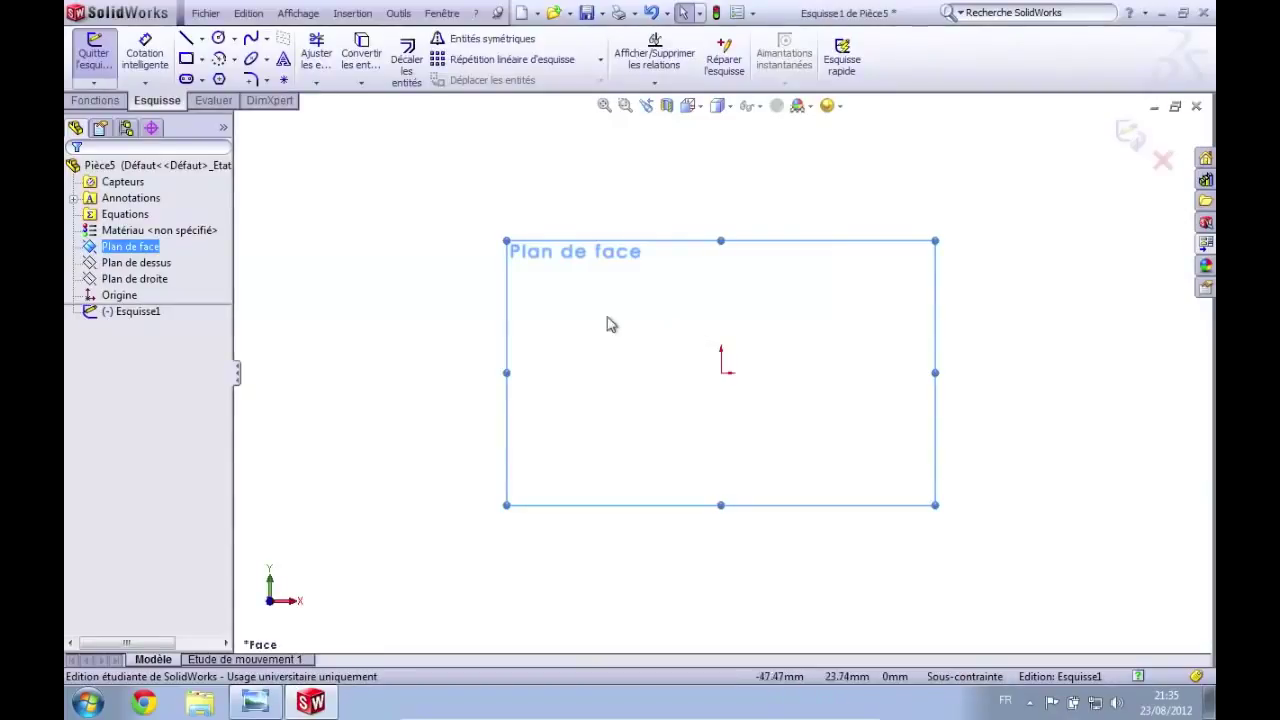
Step: Sketch a corner rectangle about 67 mm wide and 76 mm high, up and to the left of the origin
click(186, 60)
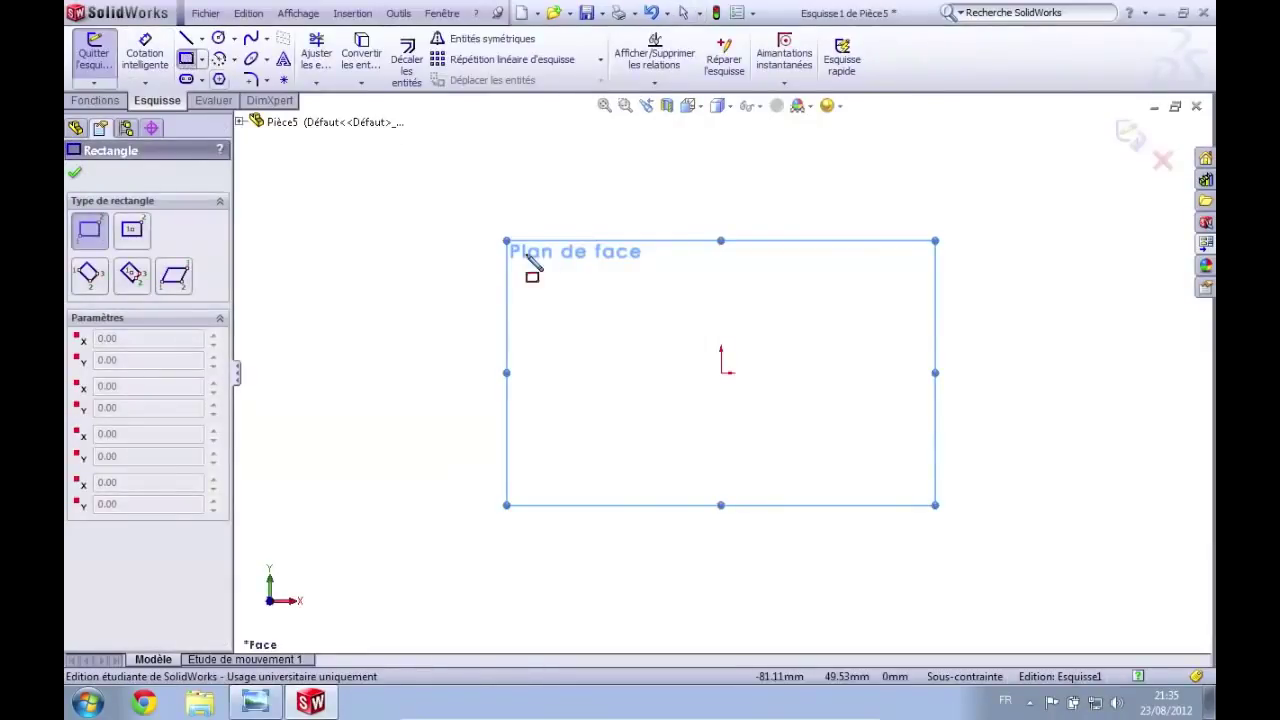
click(340, 239)
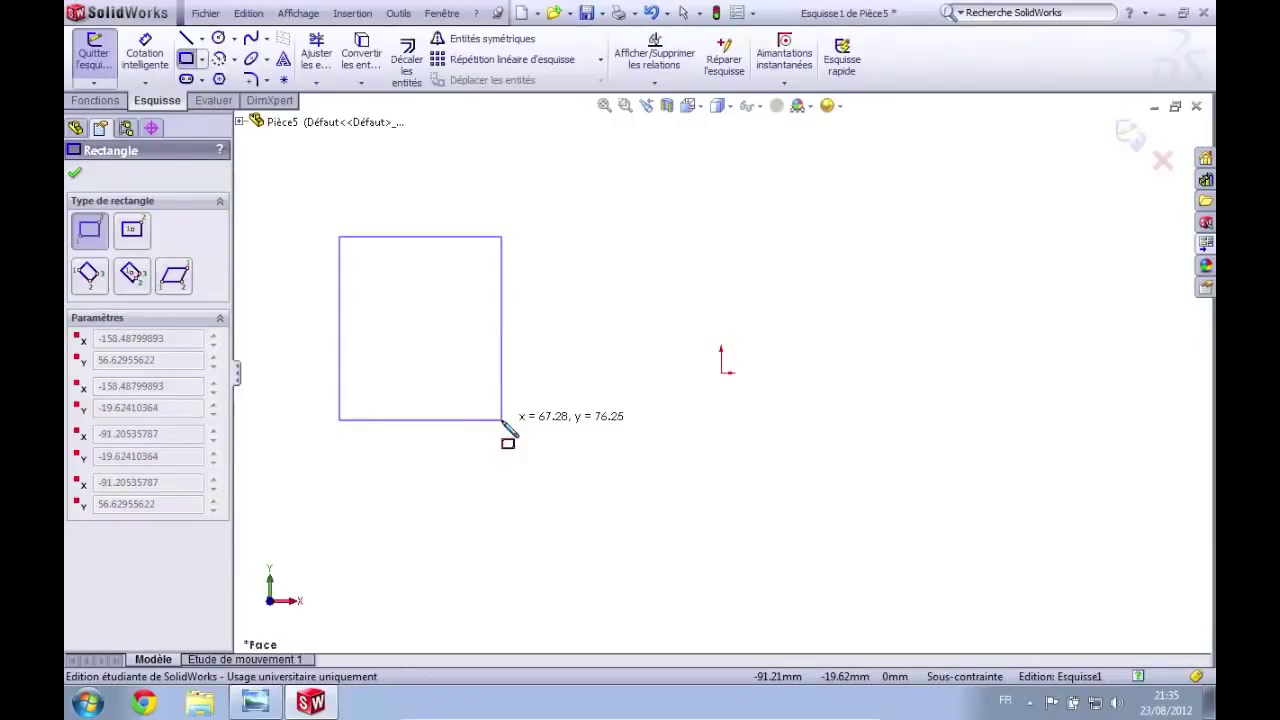
click(502, 420)
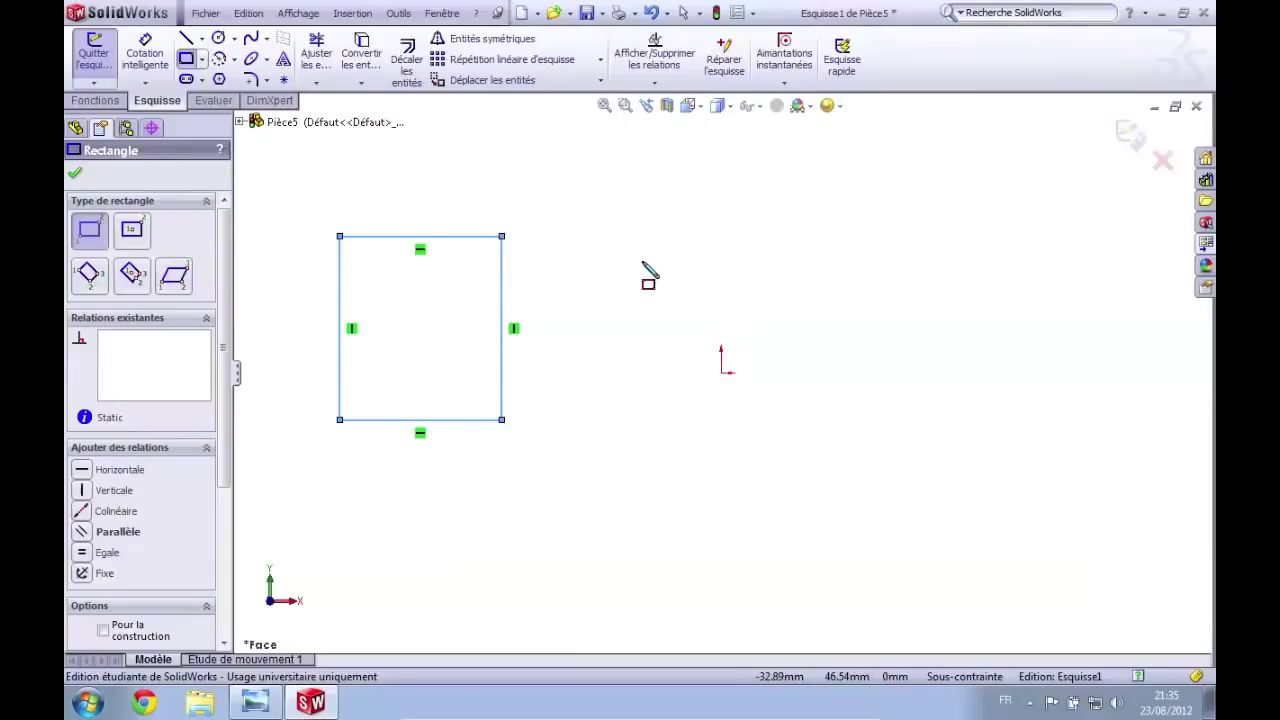
key(Escape)
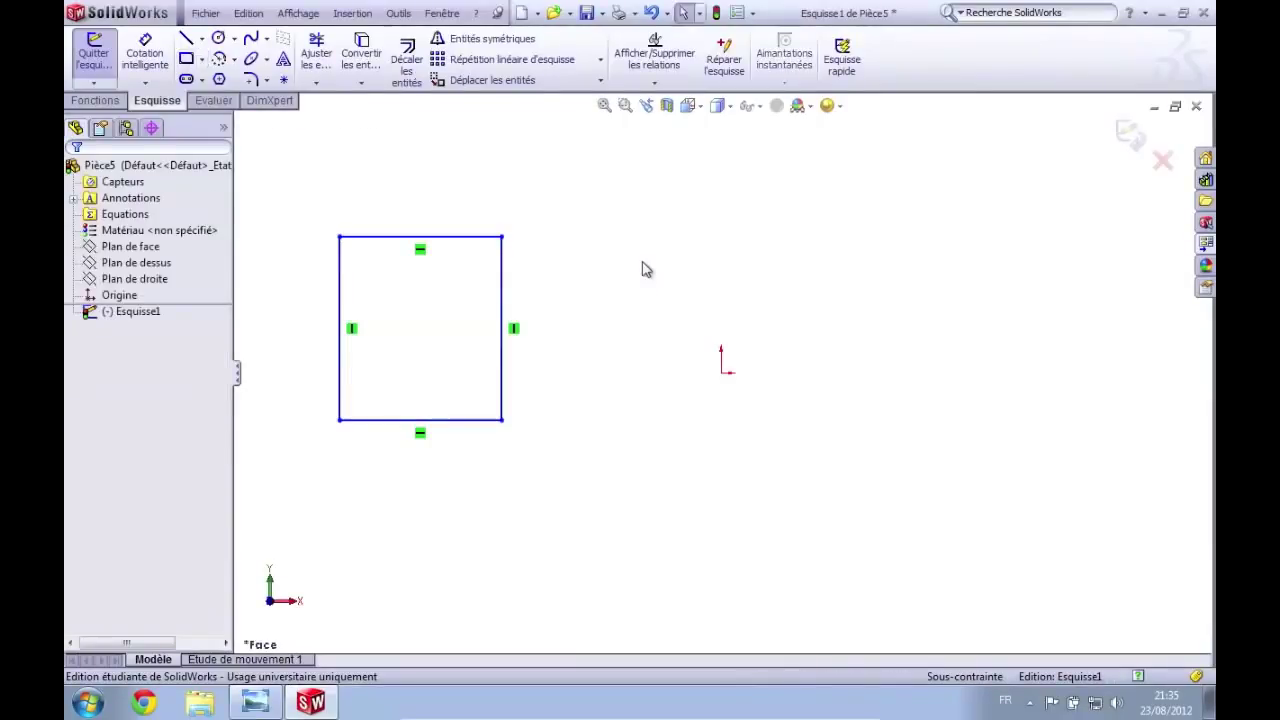
Step: Check the cube's sizes in the cube perce.TIF image and, back in SolidWorks, dimension the rectangle's upper edge to 50 mm
click(255, 702)
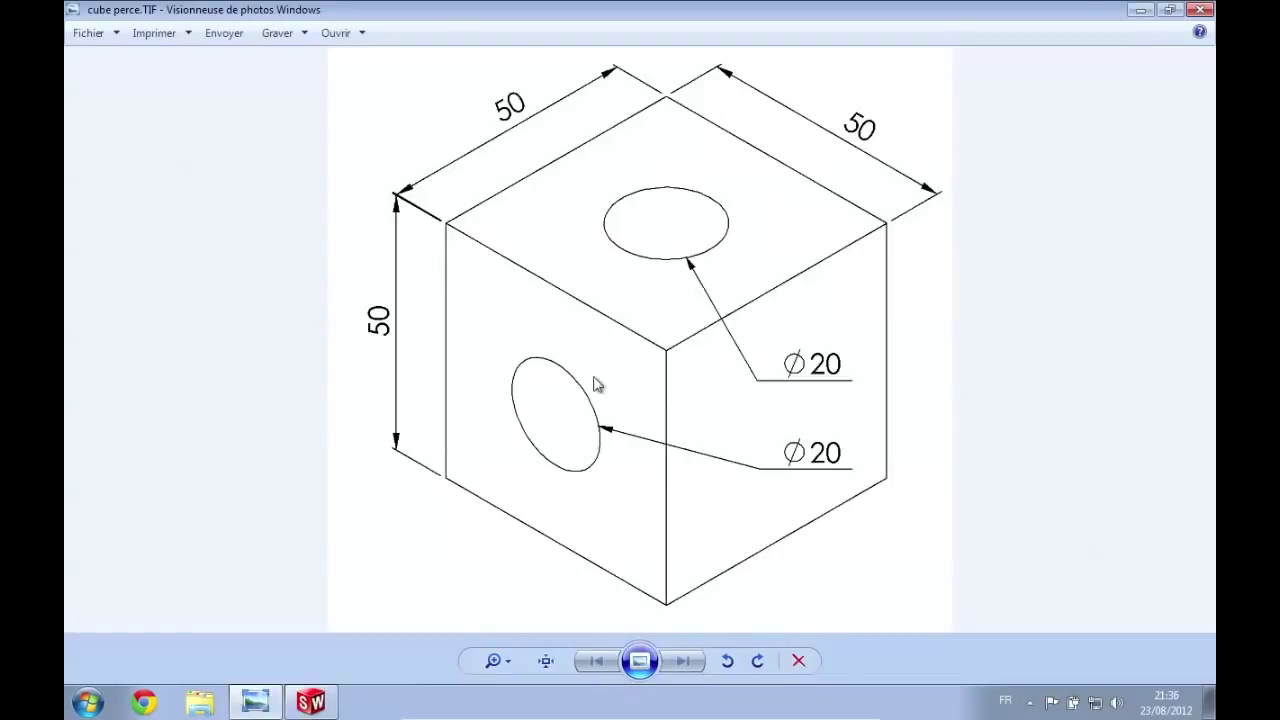
click(313, 700)
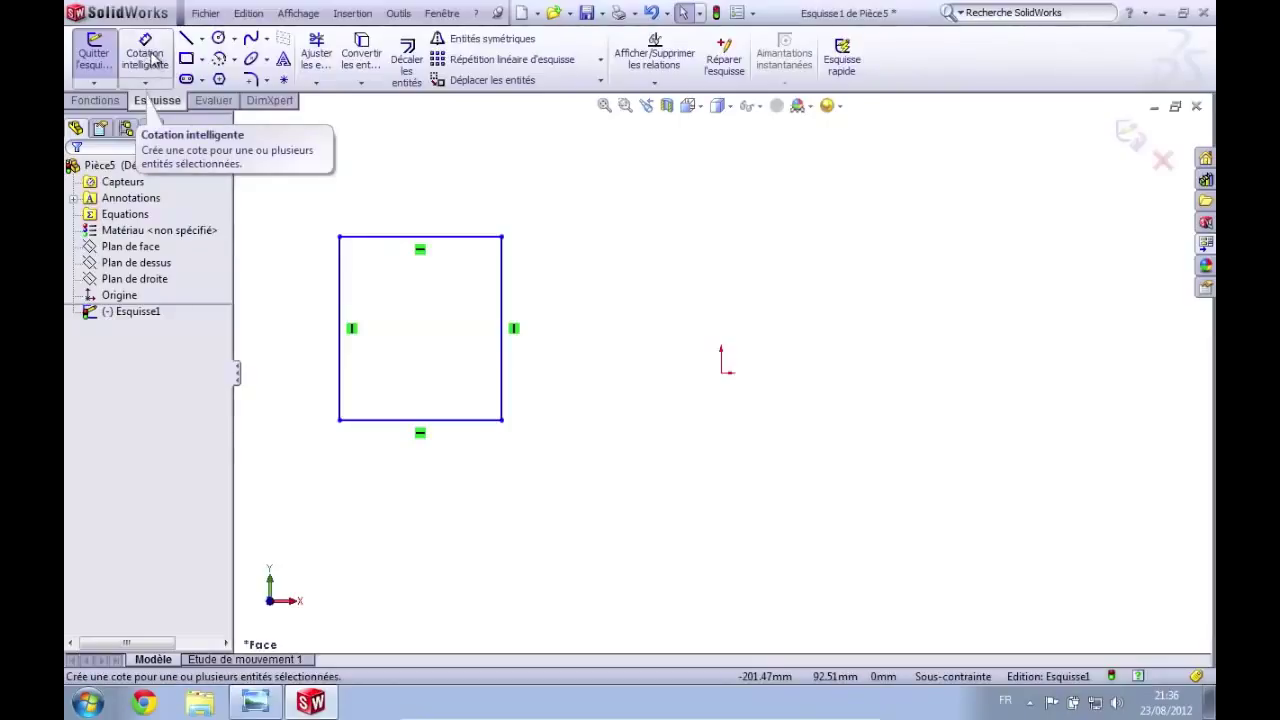
click(151, 58)
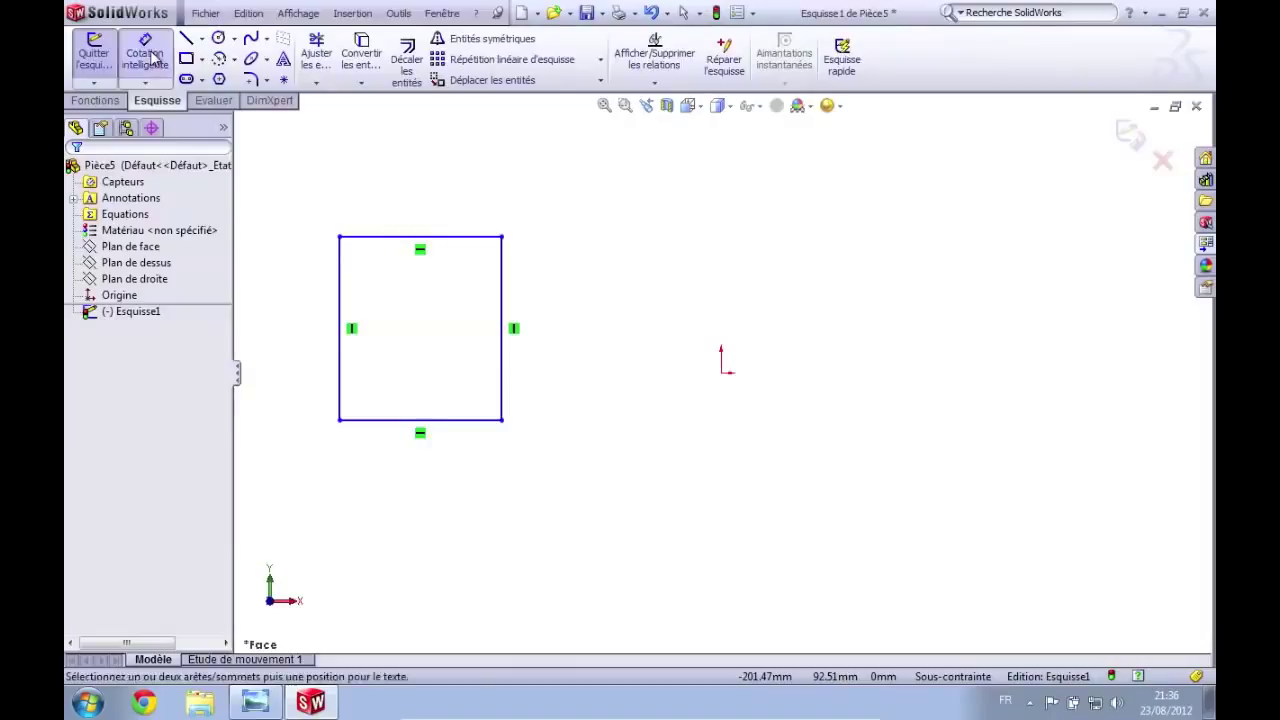
click(469, 240)
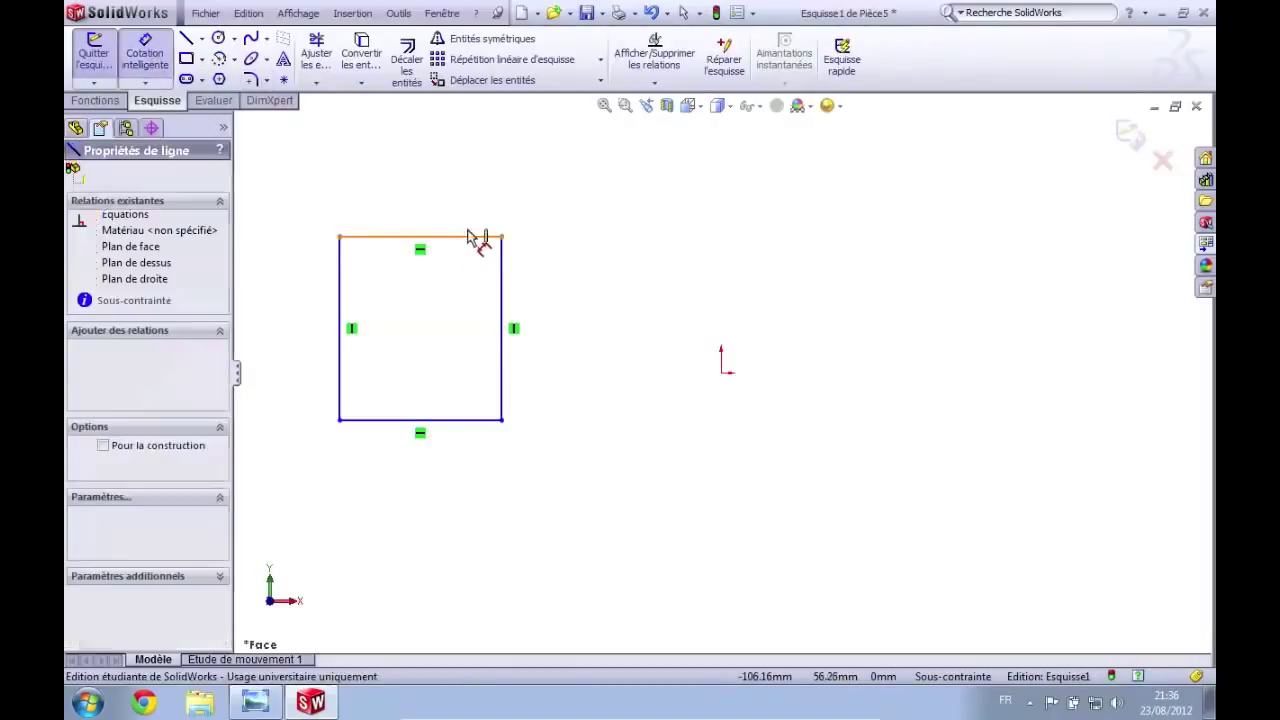
click(424, 193)
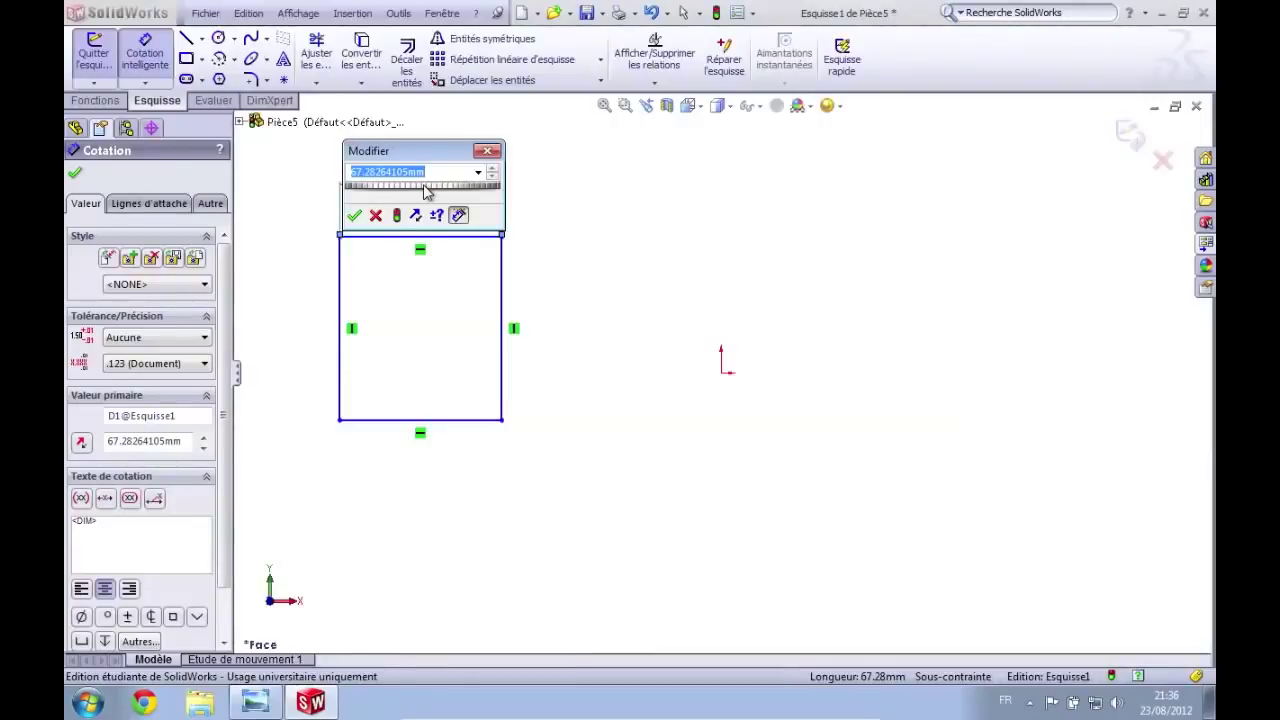
text(50)
key(Return)
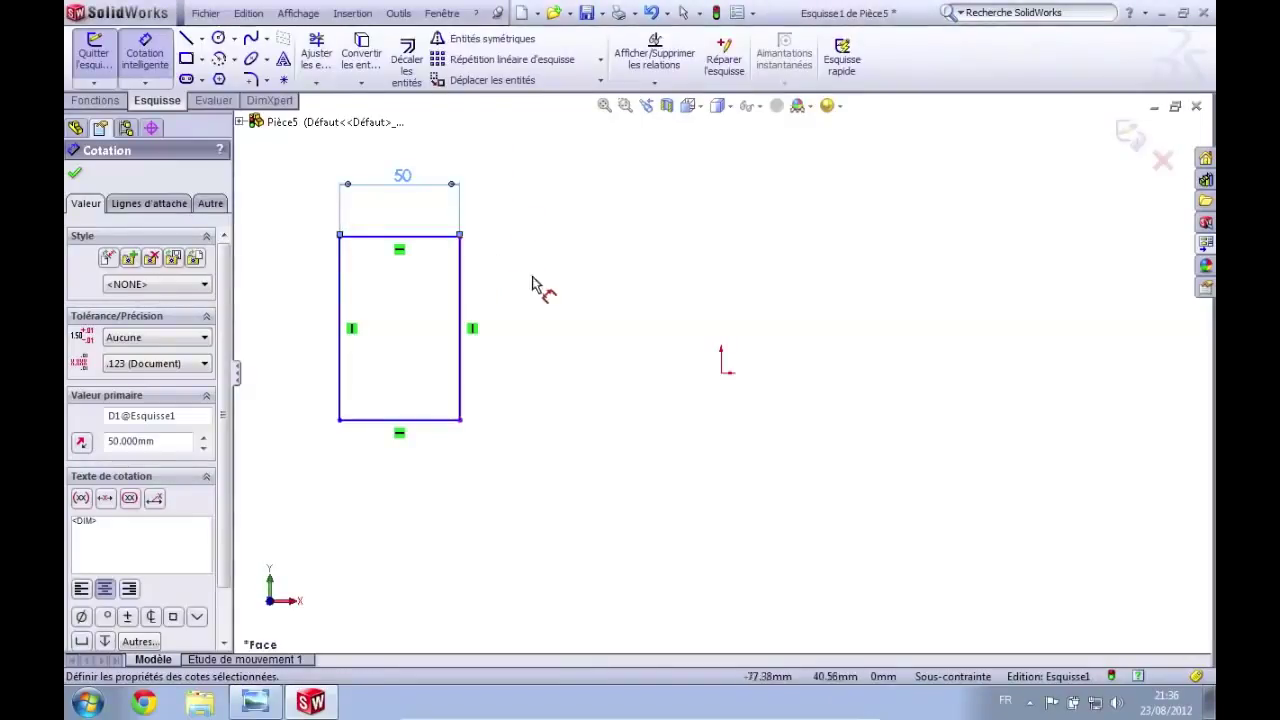
Step: Dimension the rectangle's right vertical edge to 50 mm and leave the dimension tool
click(461, 288)
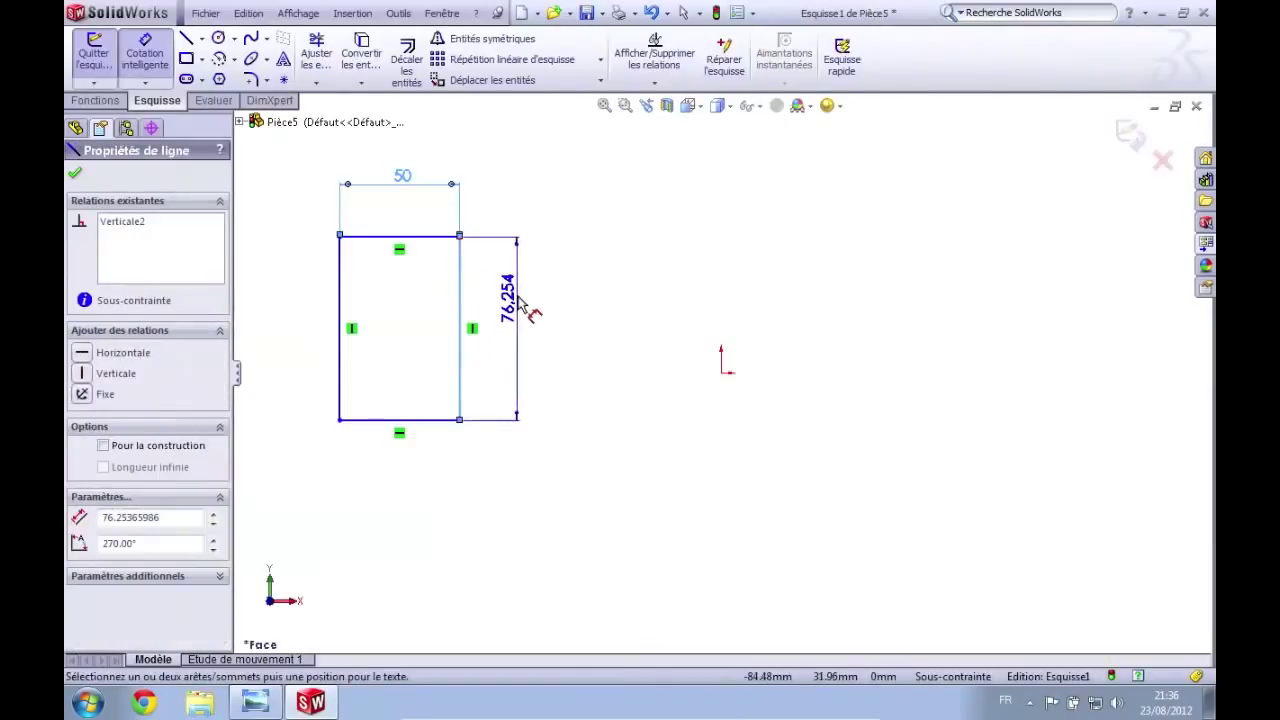
click(520, 302)
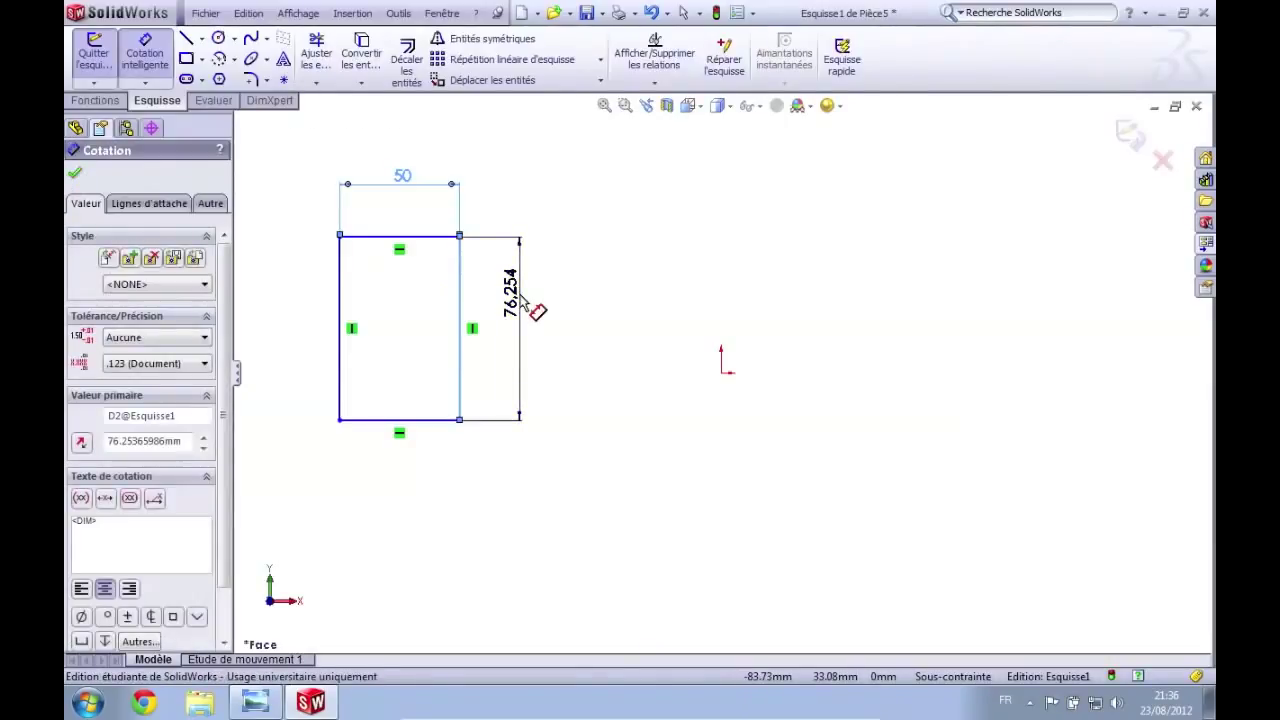
text(50)
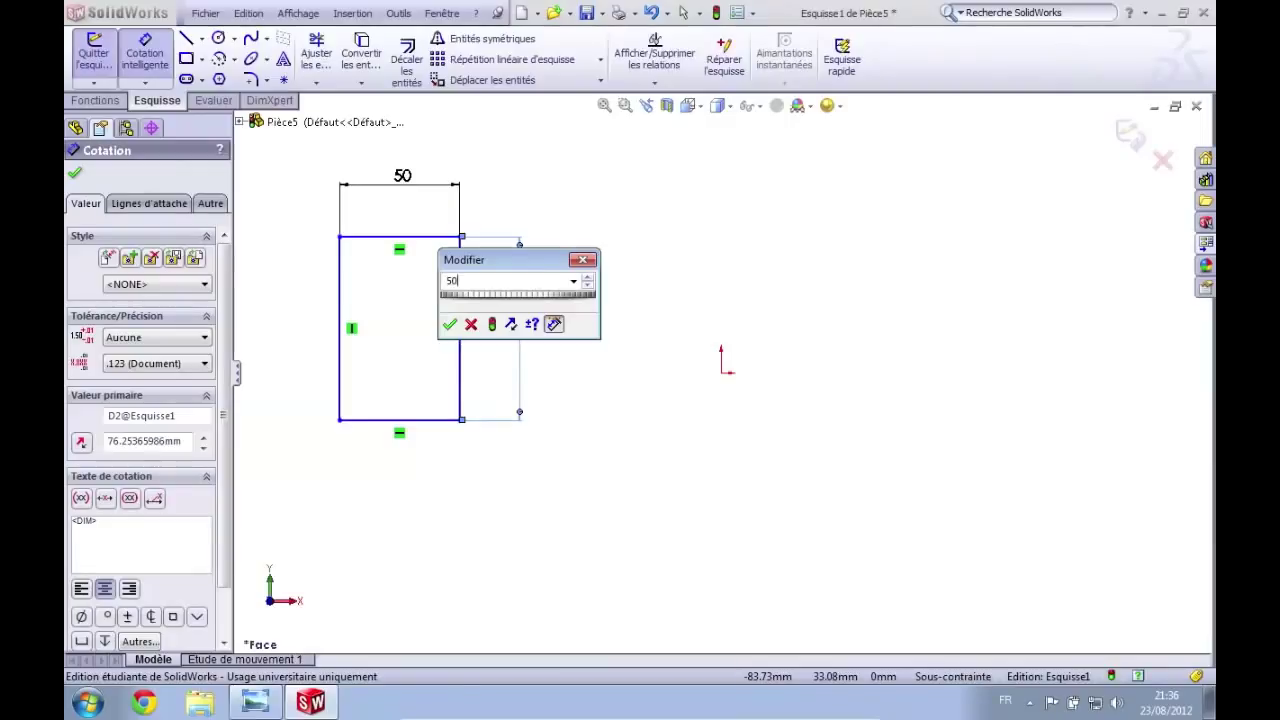
key(Return)
key(Escape)
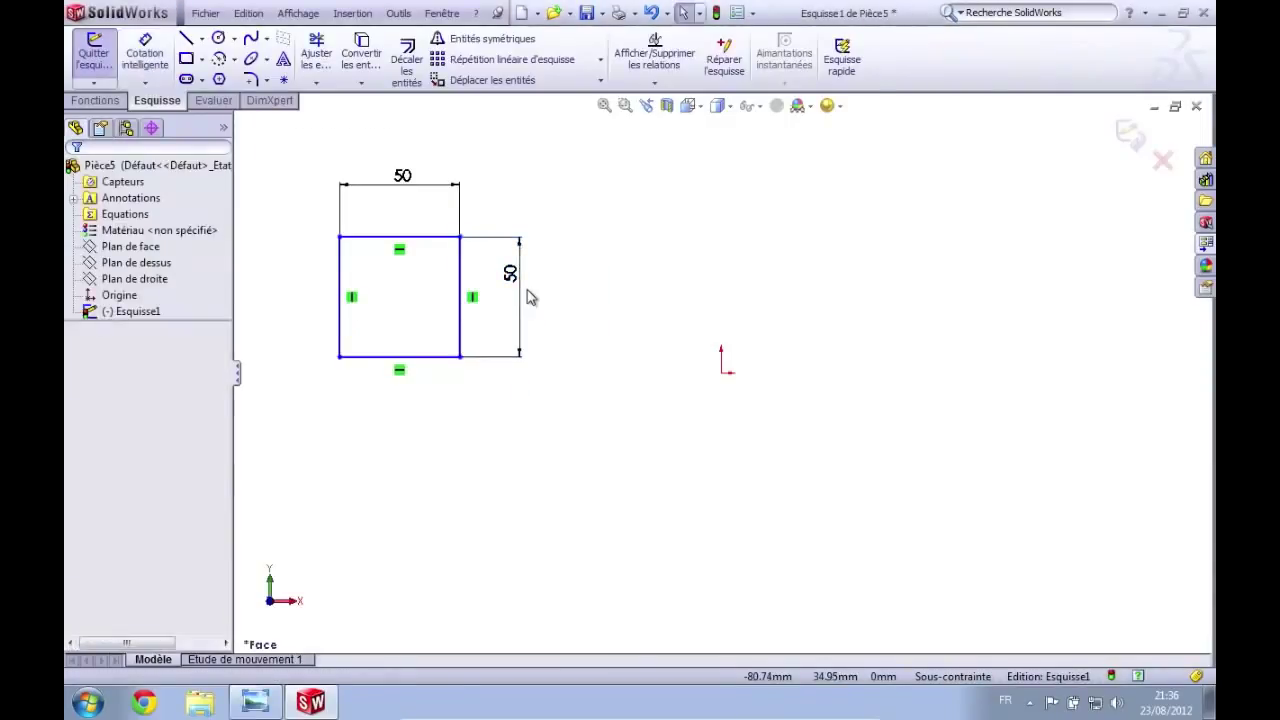
click(145, 55)
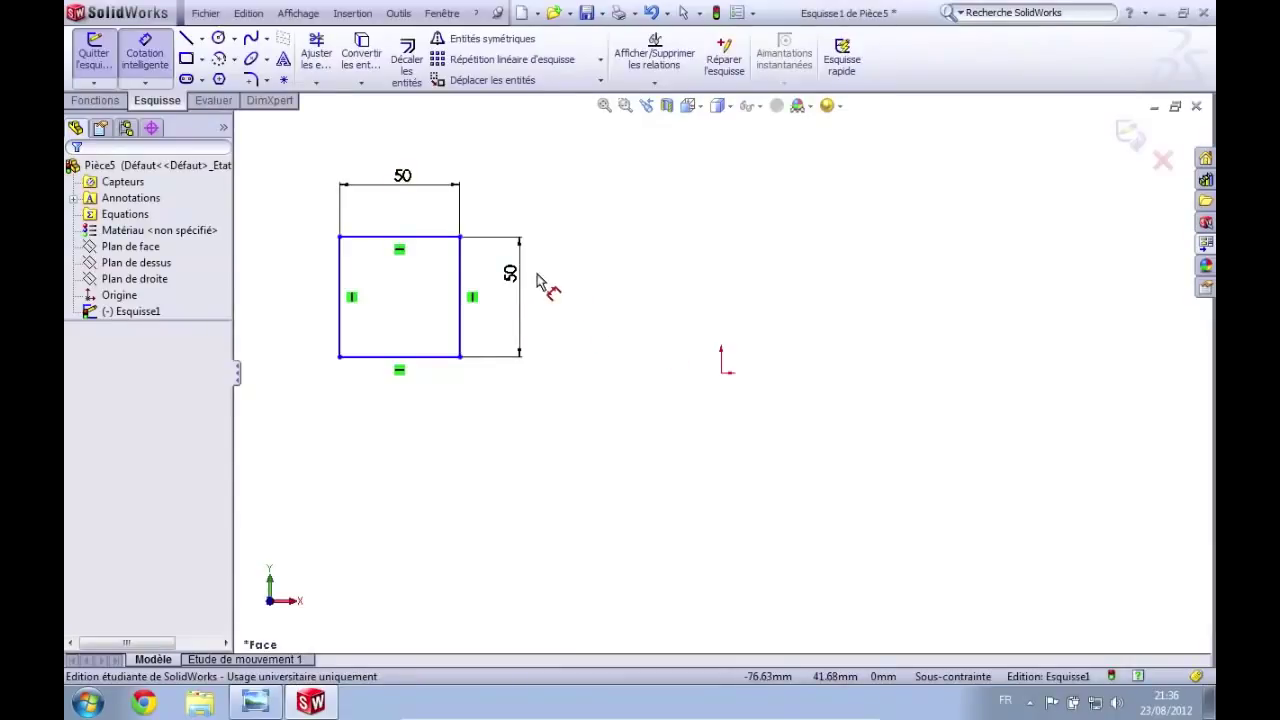
key(Escape)
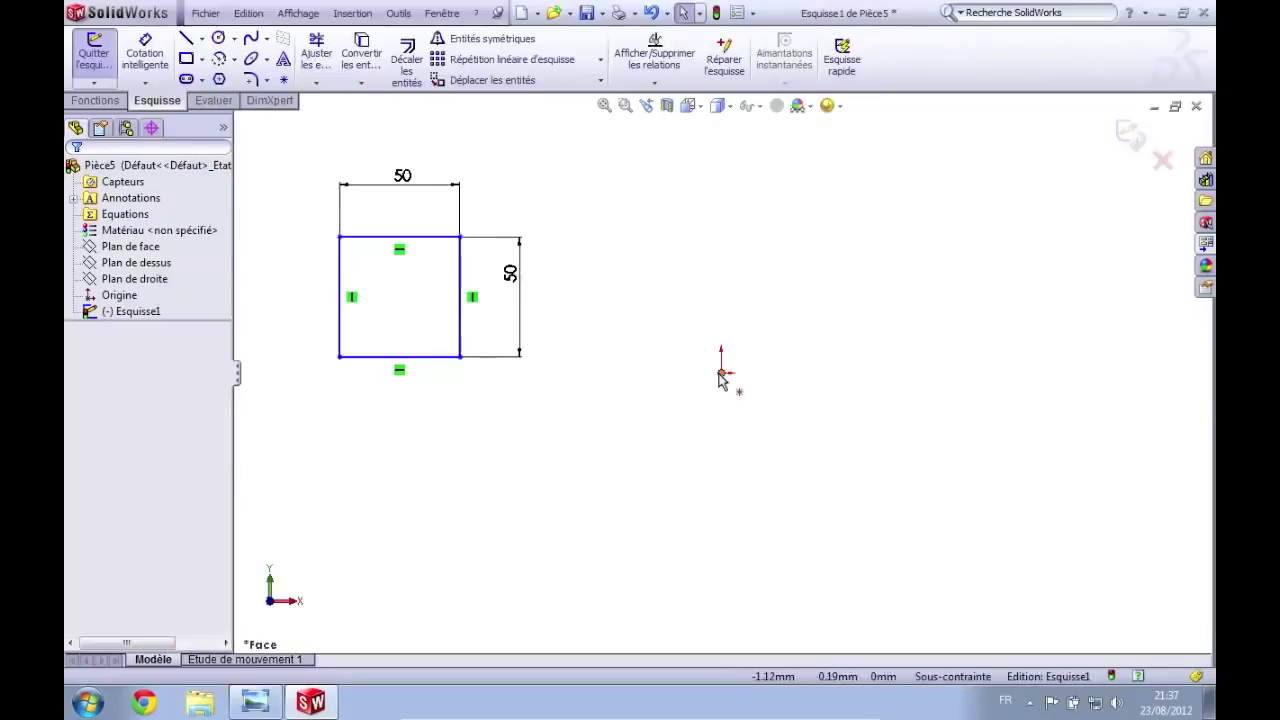
click(131, 52)
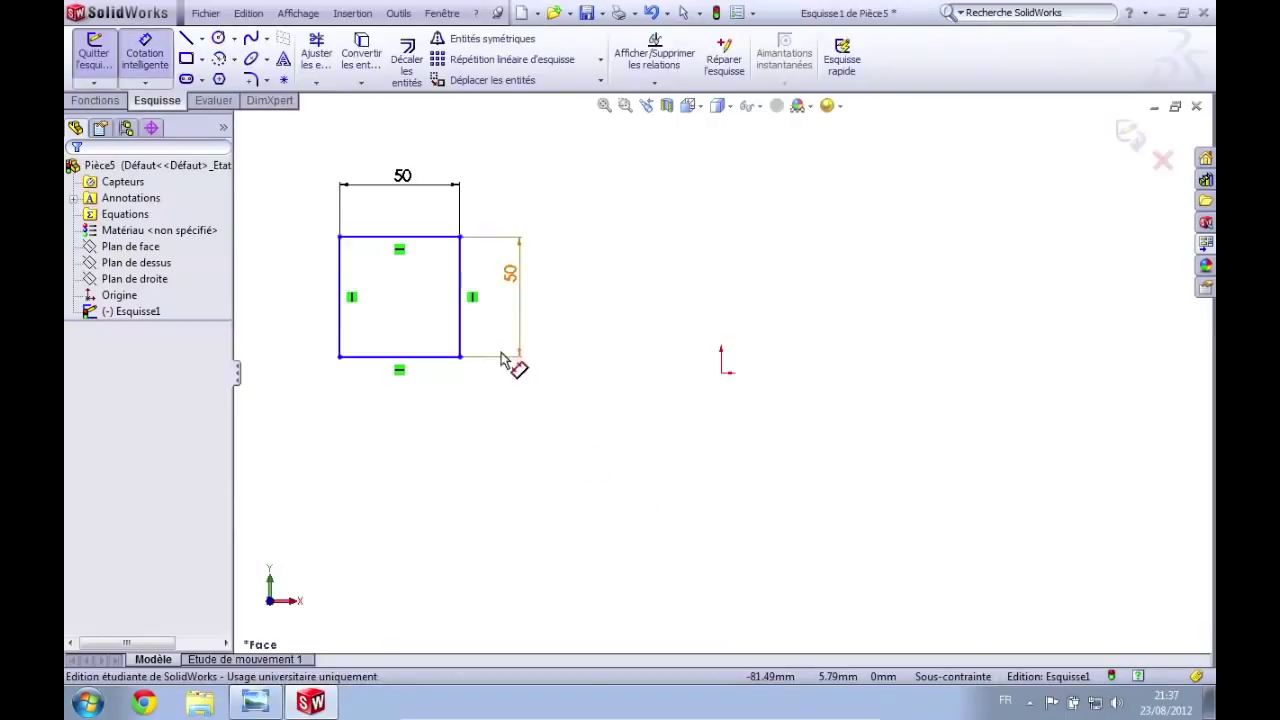
click(463, 331)
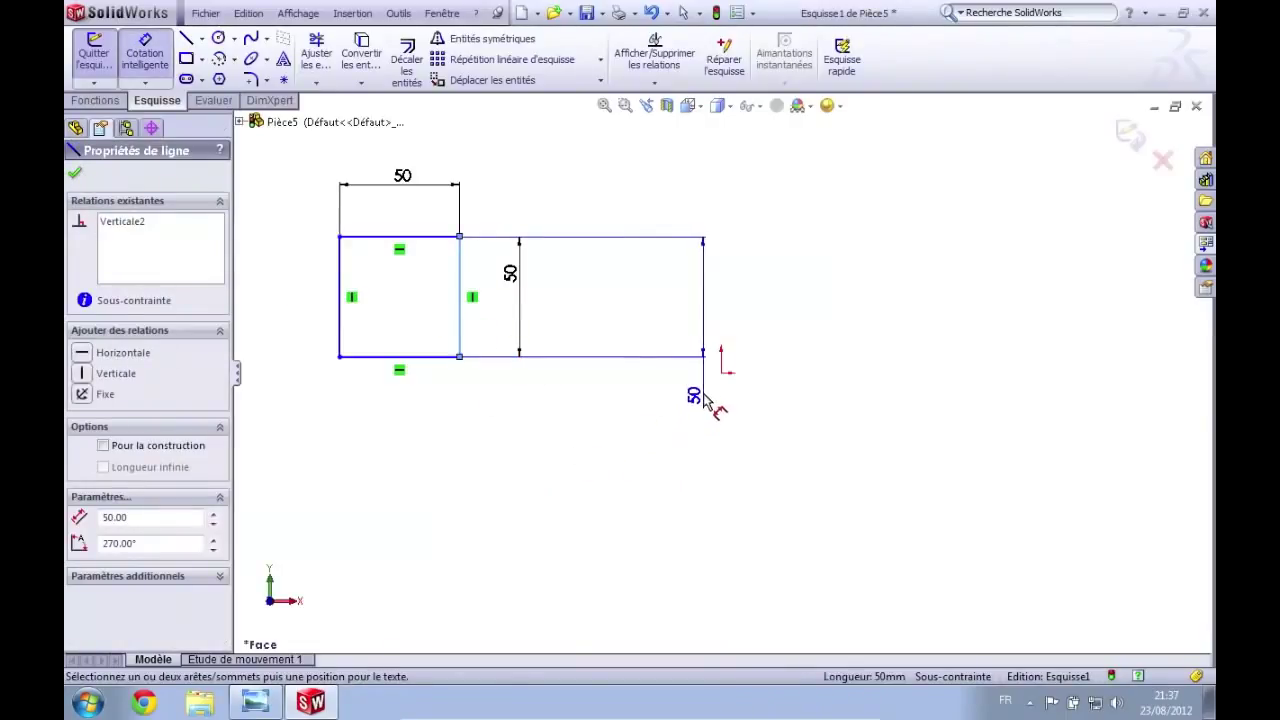
click(720, 352)
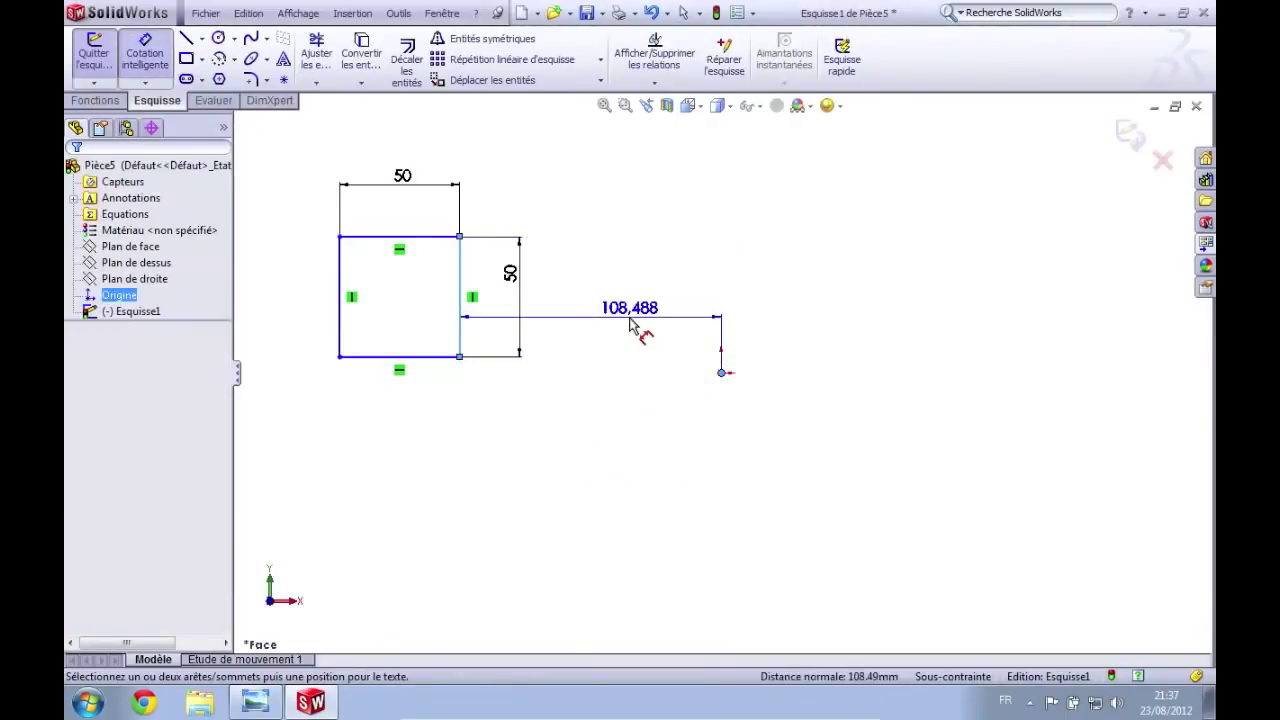
key(Escape)
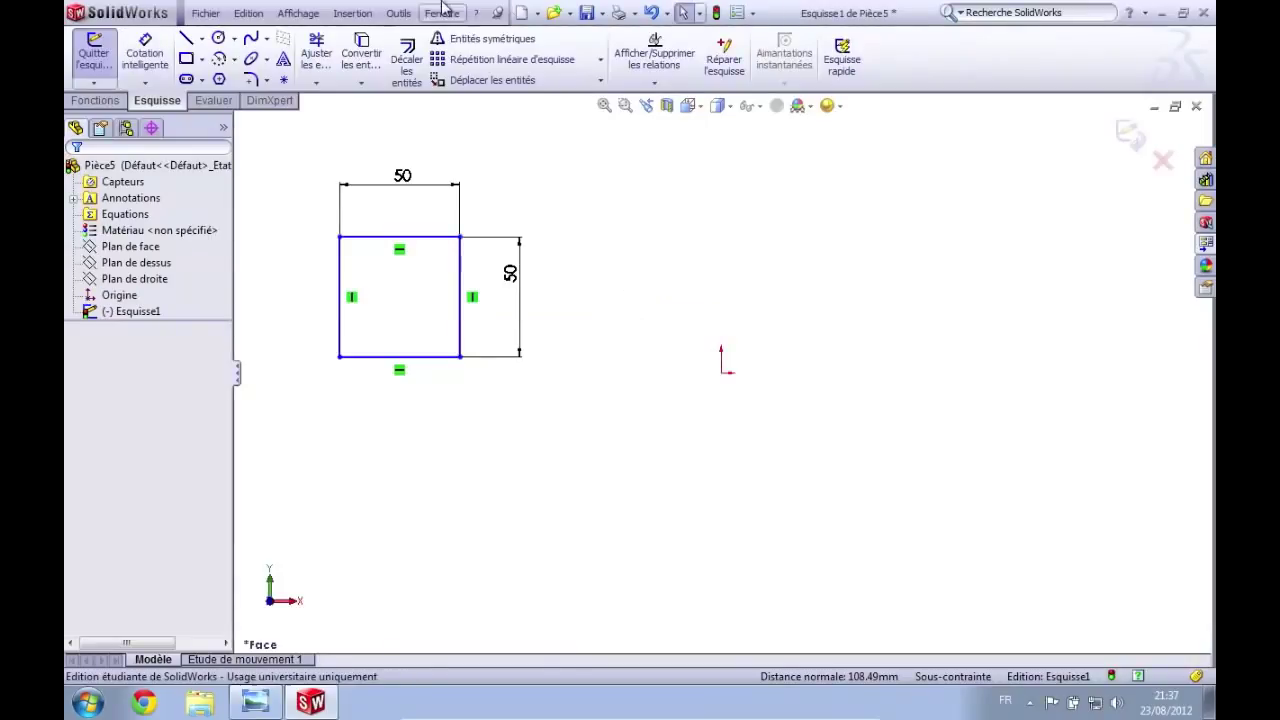
Step: Dimension the horizontal distance from the square's right vertical edge to the origin, accepting the proposed value
click(150, 52)
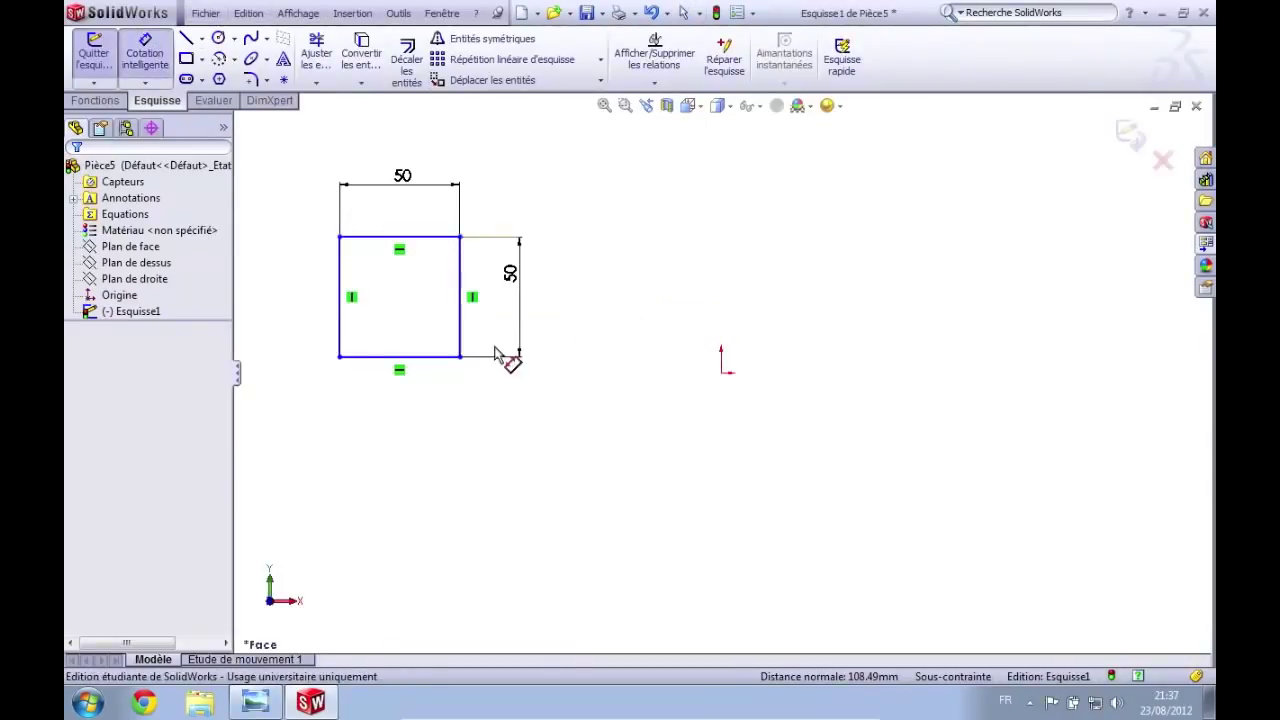
click(462, 341)
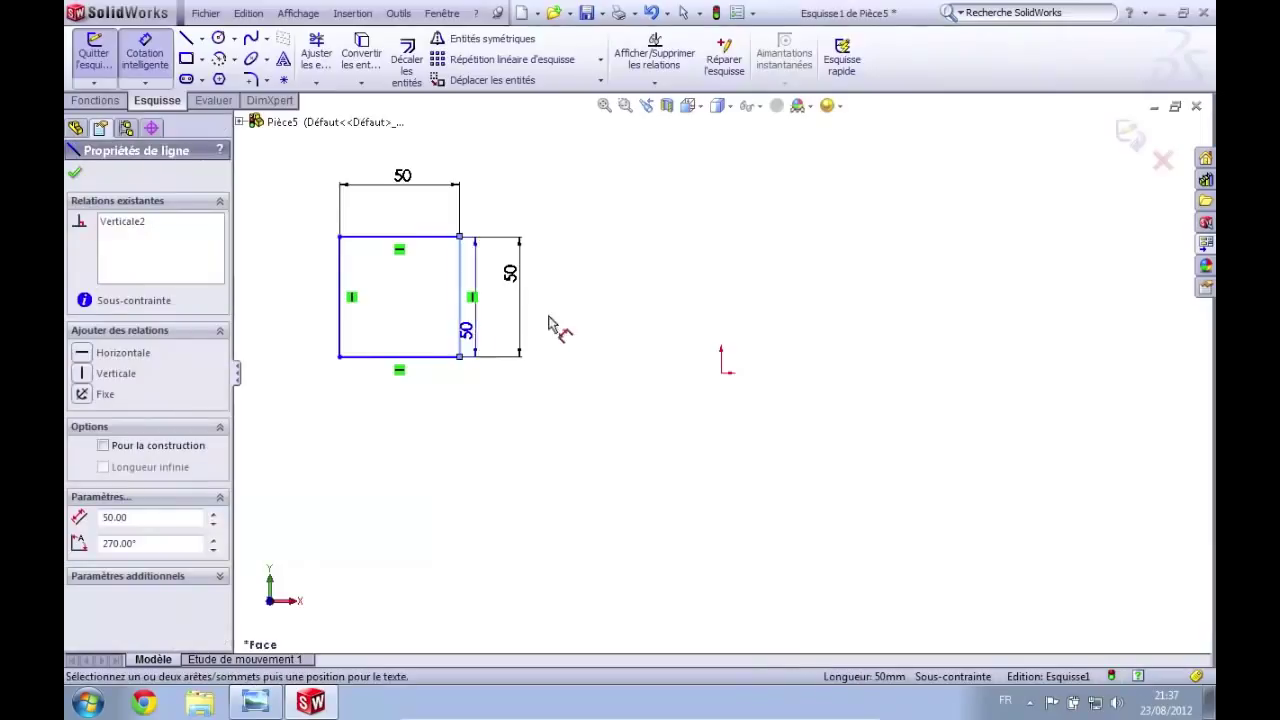
click(722, 376)
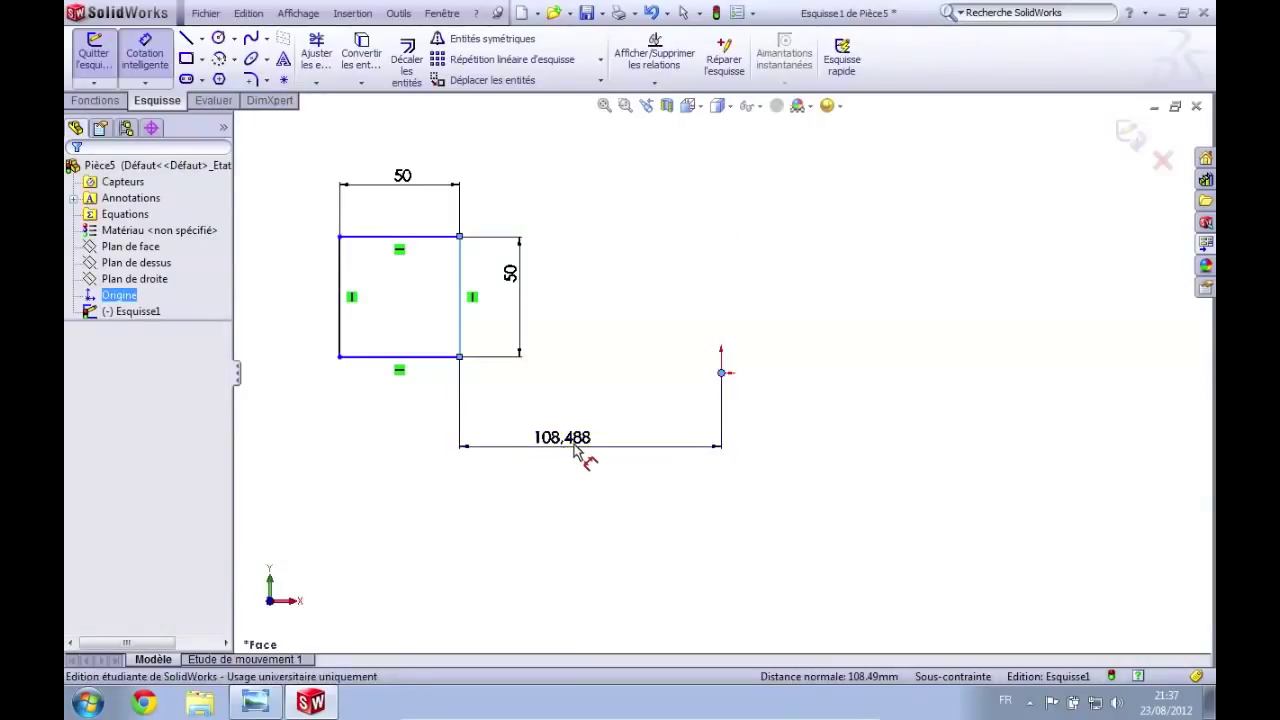
click(571, 450)
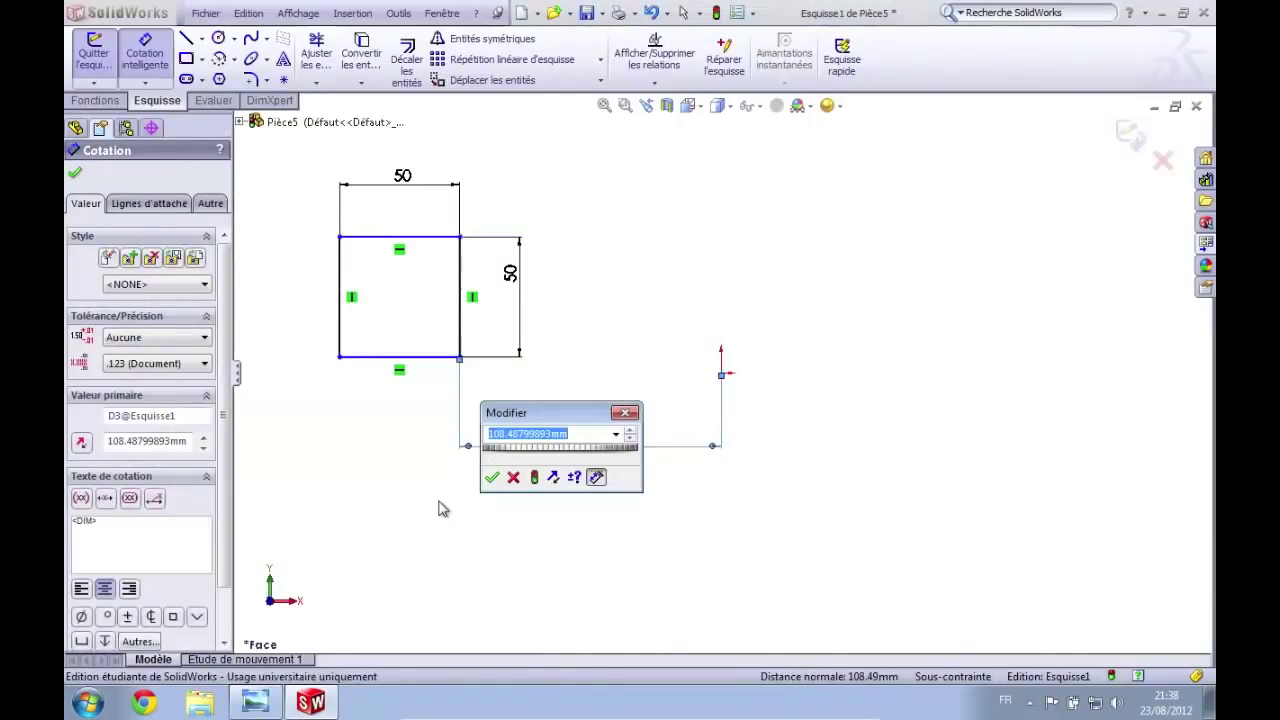
click(491, 477)
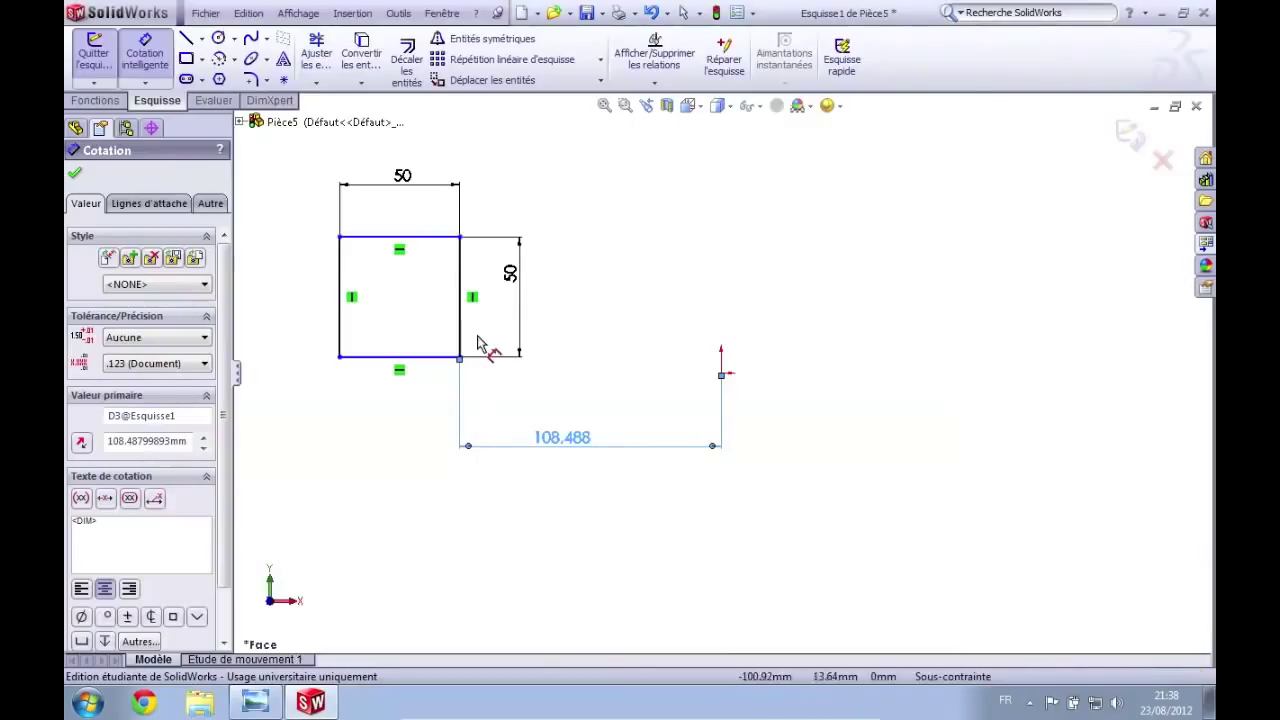
Step: Dimension the vertical distance from the square's lower edge to the origin, accepting the proposed value, and leave the dimension tool
click(430, 357)
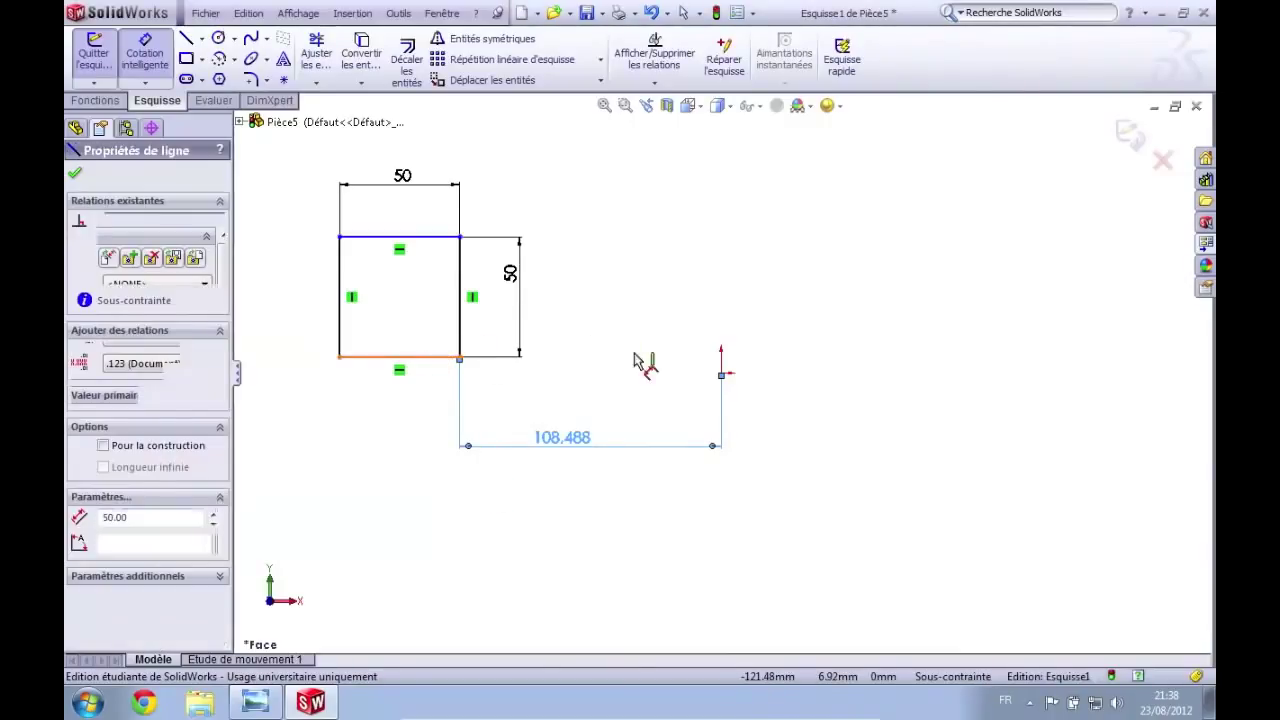
click(721, 373)
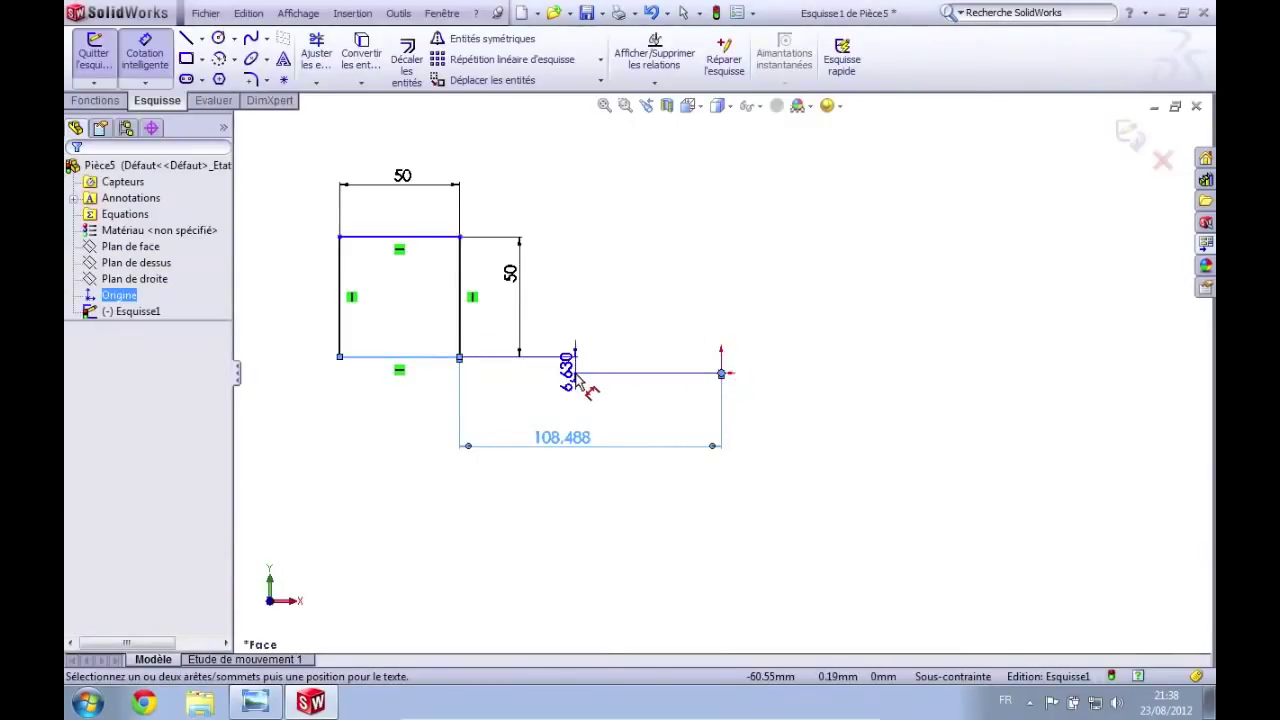
click(640, 295)
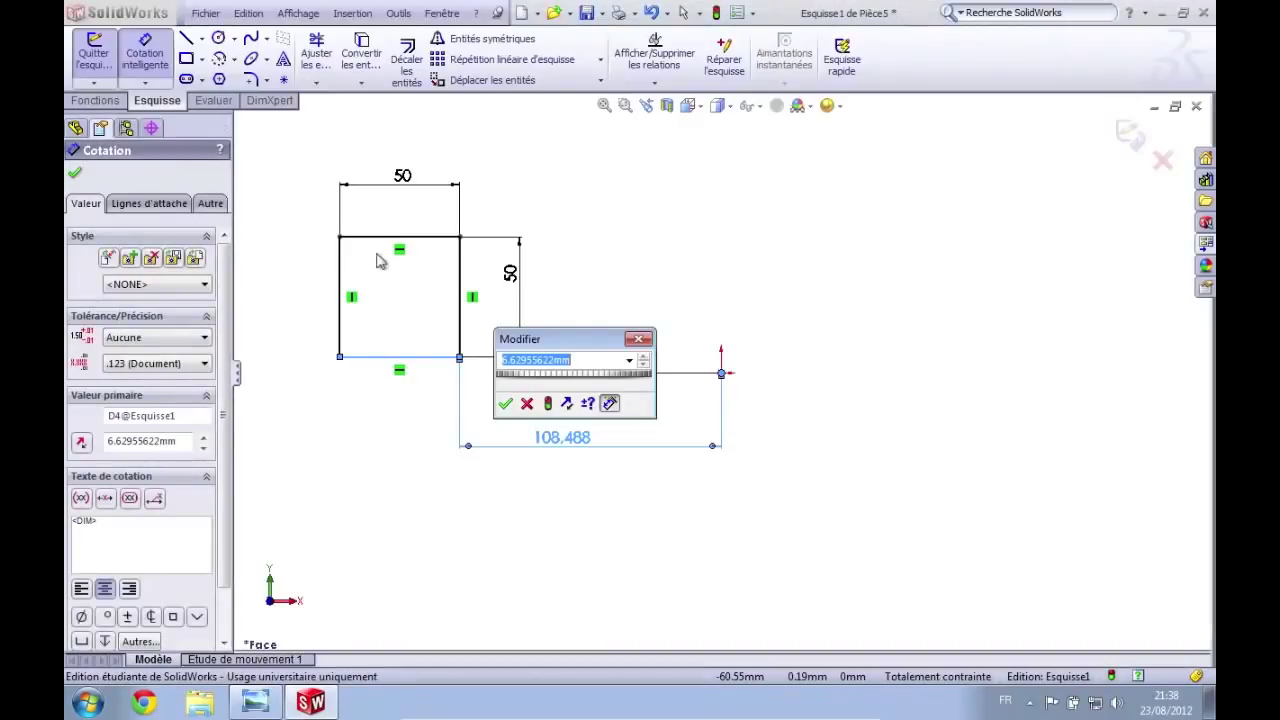
click(506, 403)
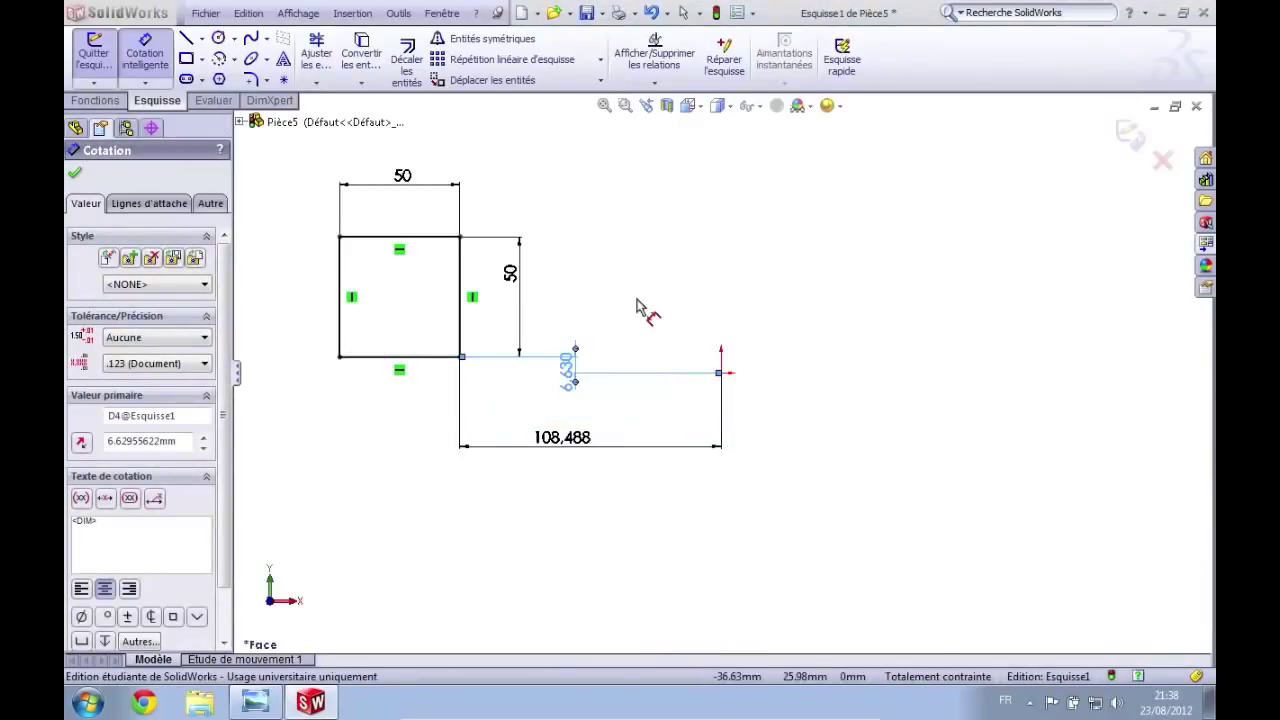
key(Escape)
key(Escape)
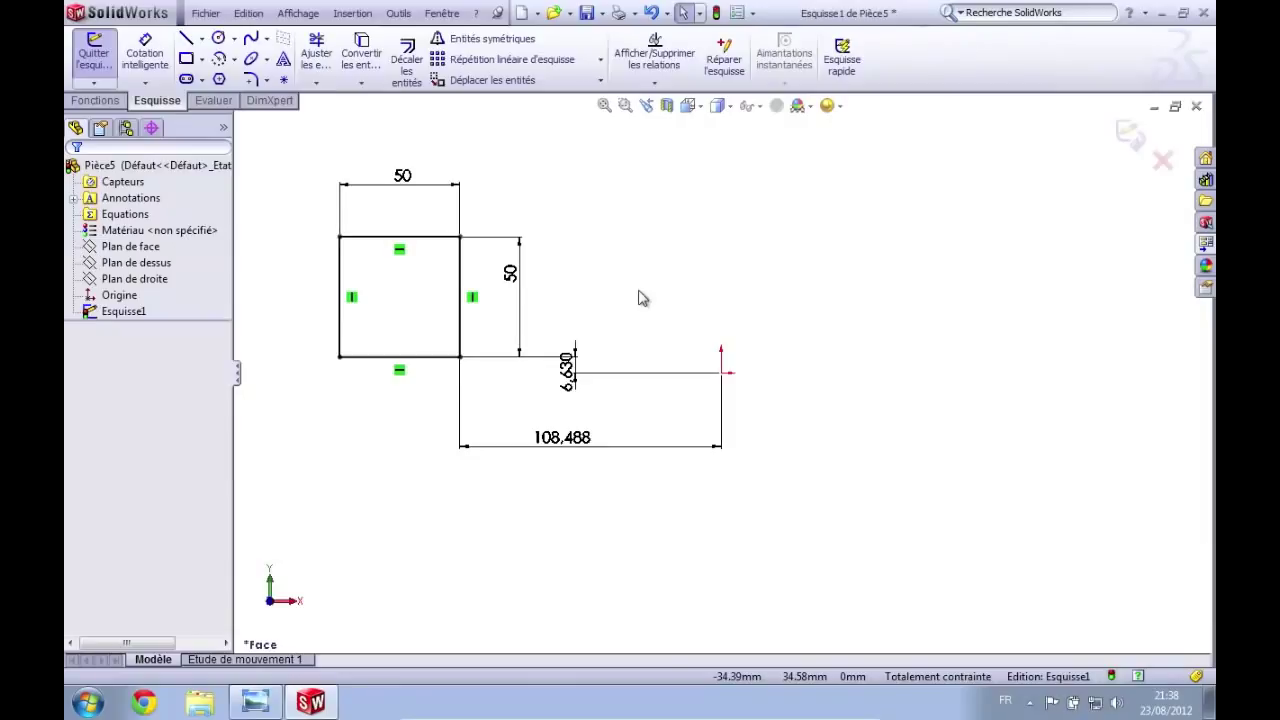
Step: Delete the vertical and horizontal dimensions that locate the square from the origin
click(568, 369)
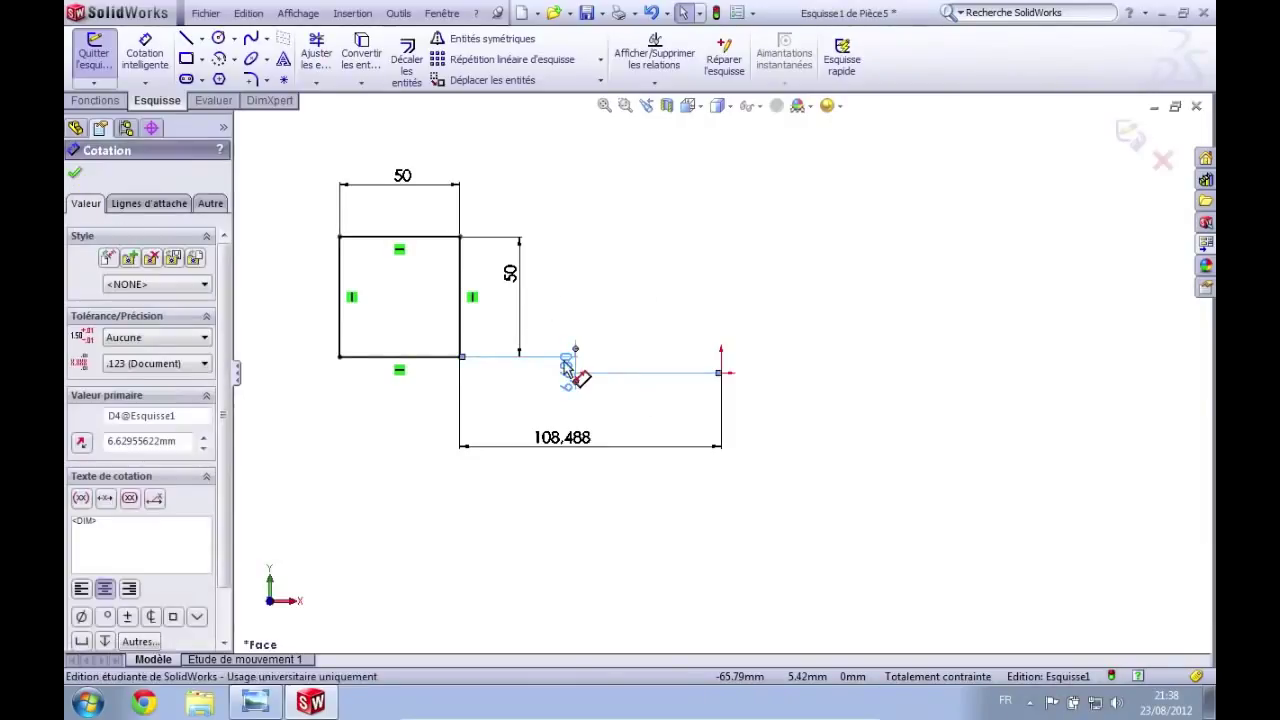
click(606, 309)
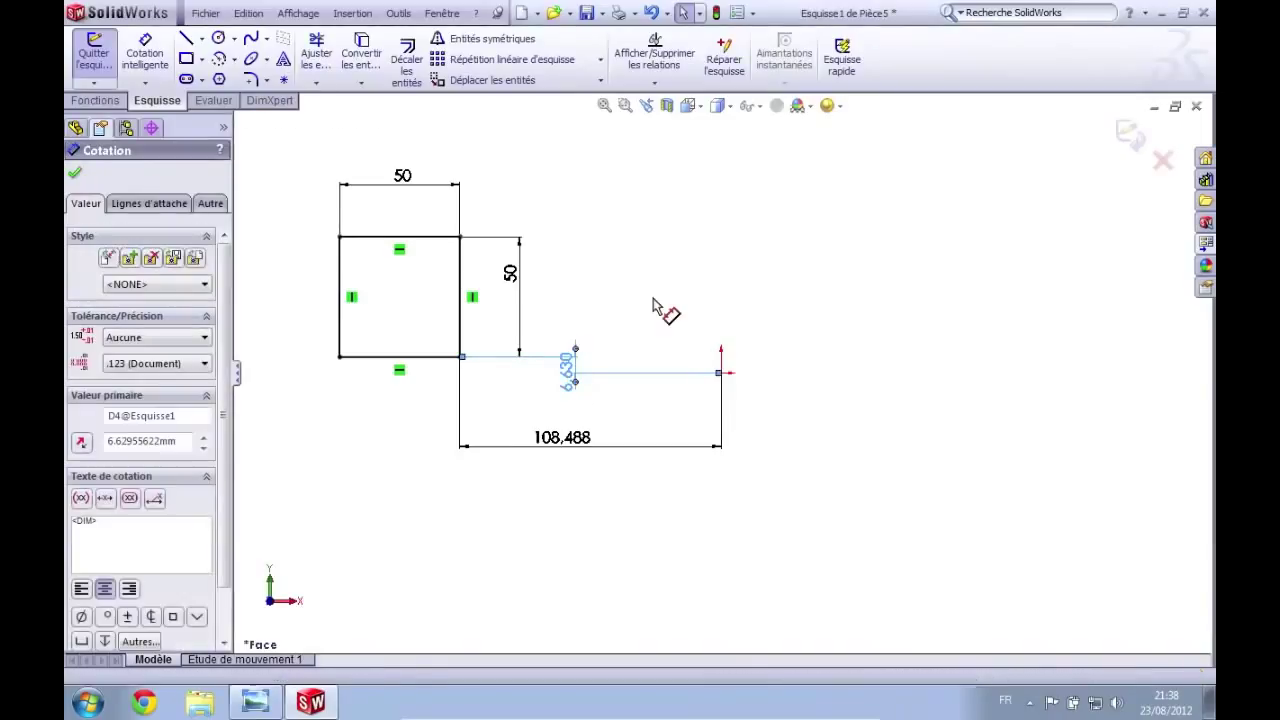
key(Delete)
click(577, 440)
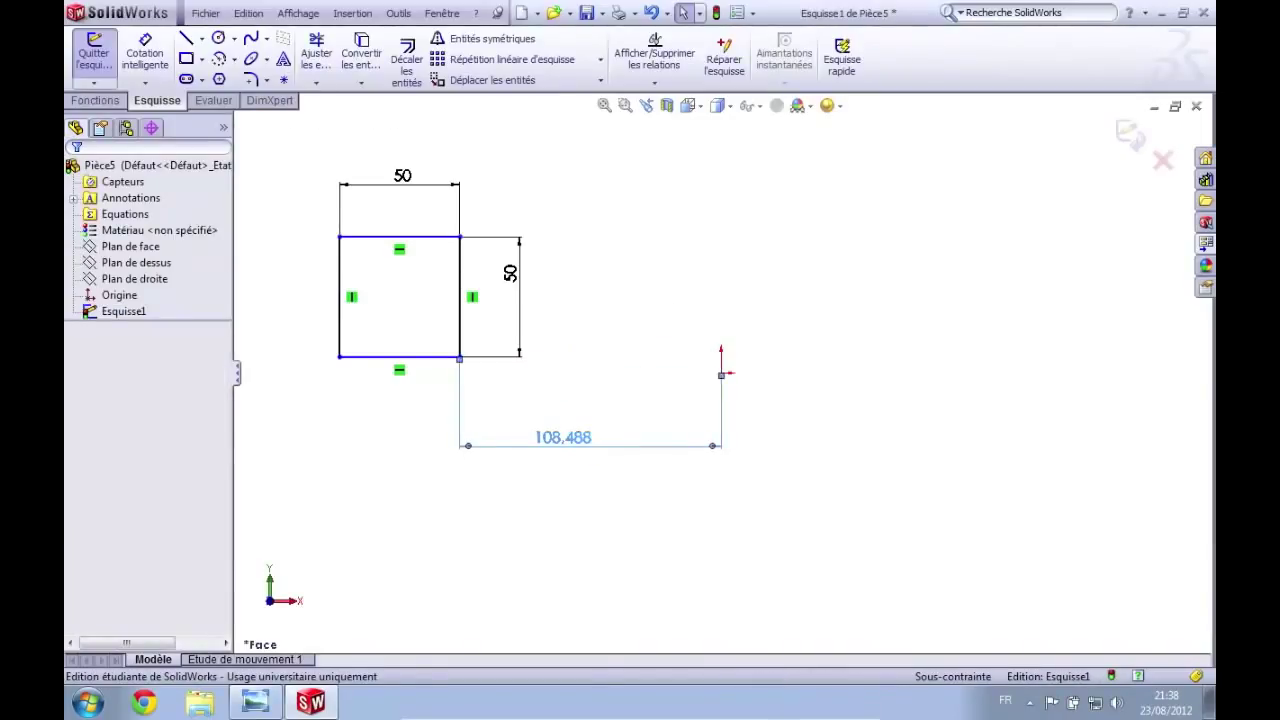
key(Delete)
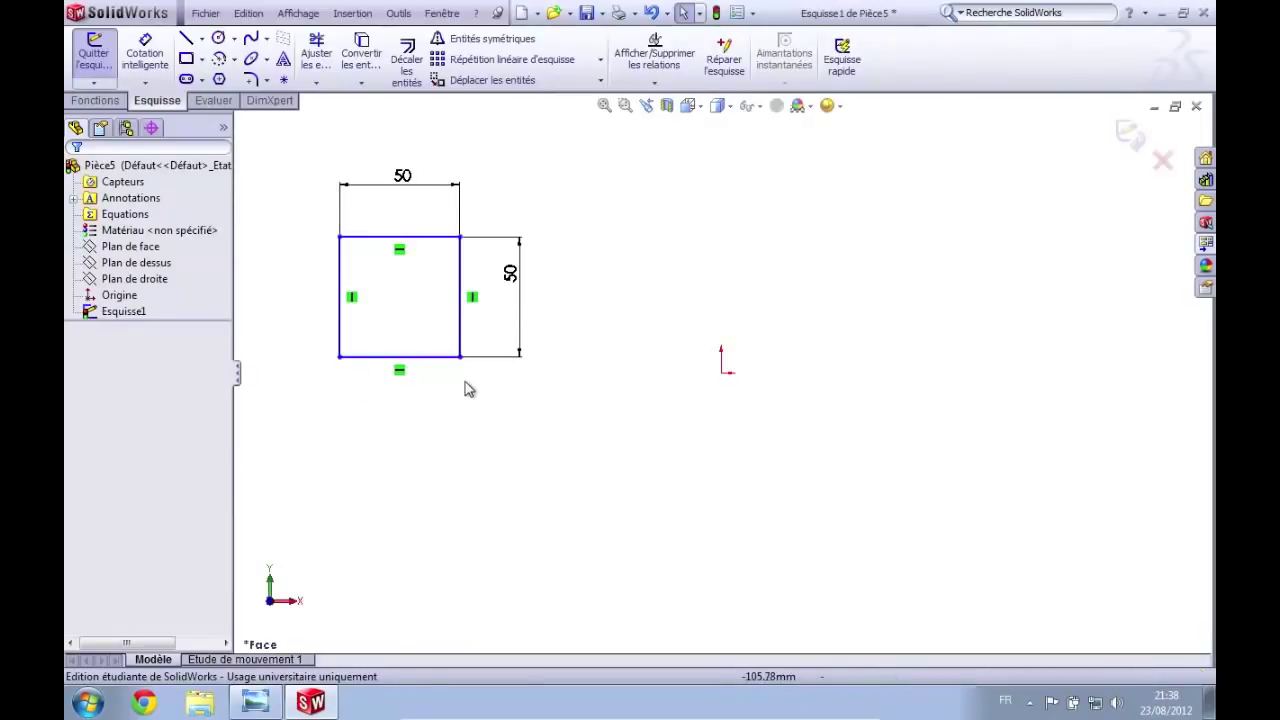
Step: Move the square's lower right corner onto the origin so that the two points coincide
drag(460, 360, 723, 380)
click(895, 442)
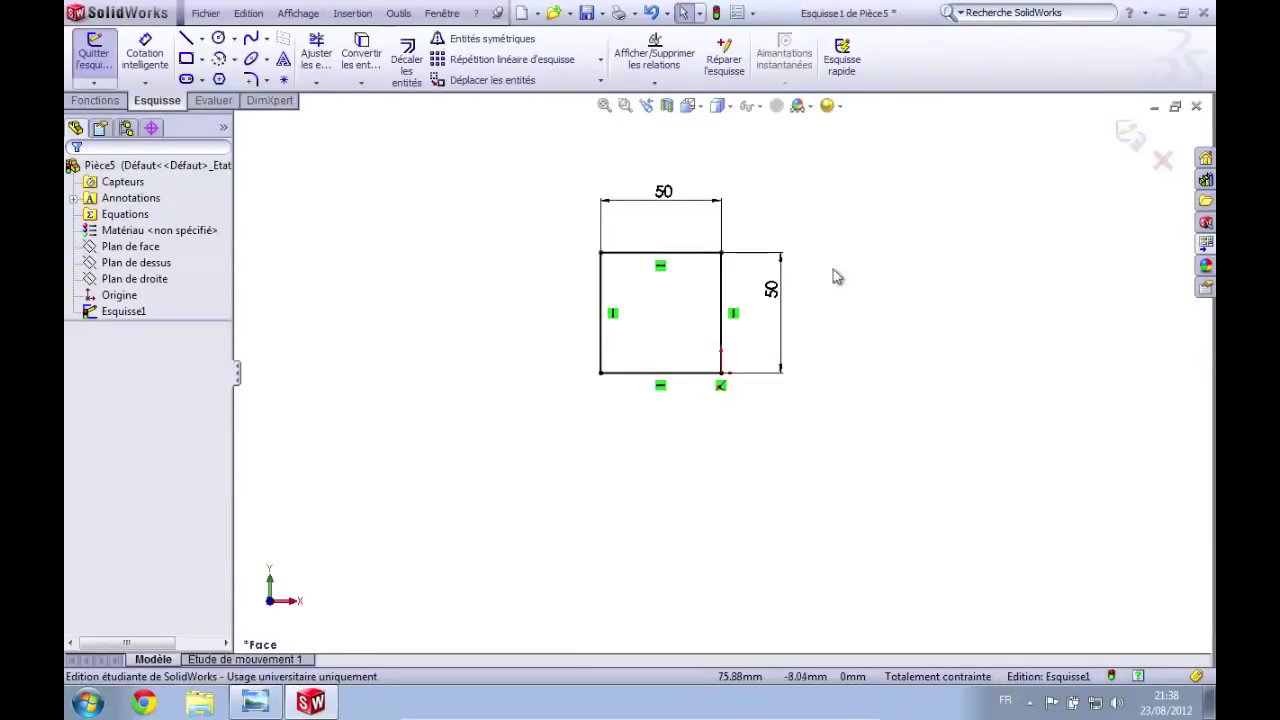
Step: Examine the square sketch up close, from oblique angles and from a view normal to its plane
scroll(684, 288, down, 3)
scroll(690, 315, up, 2)
scroll(689, 327, down, 8)
scroll(689, 328, up, 7)
middle_drag(690, 333, 774, 423)
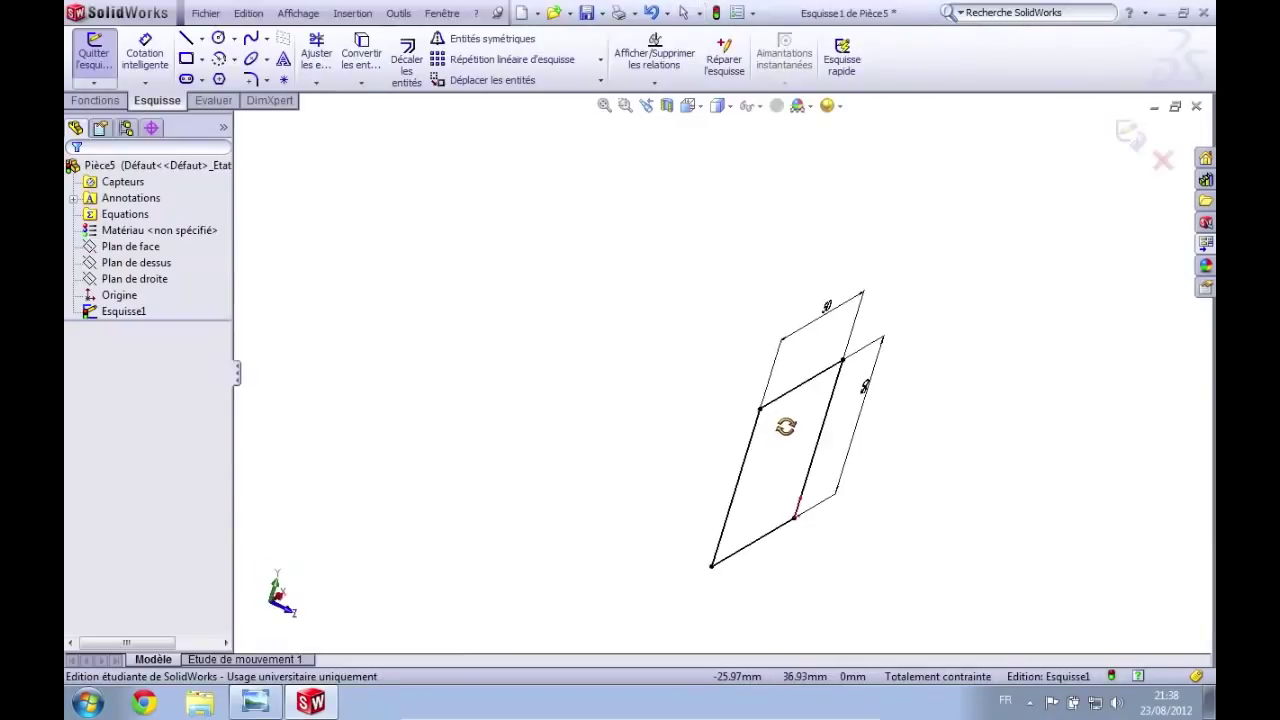
click(703, 107)
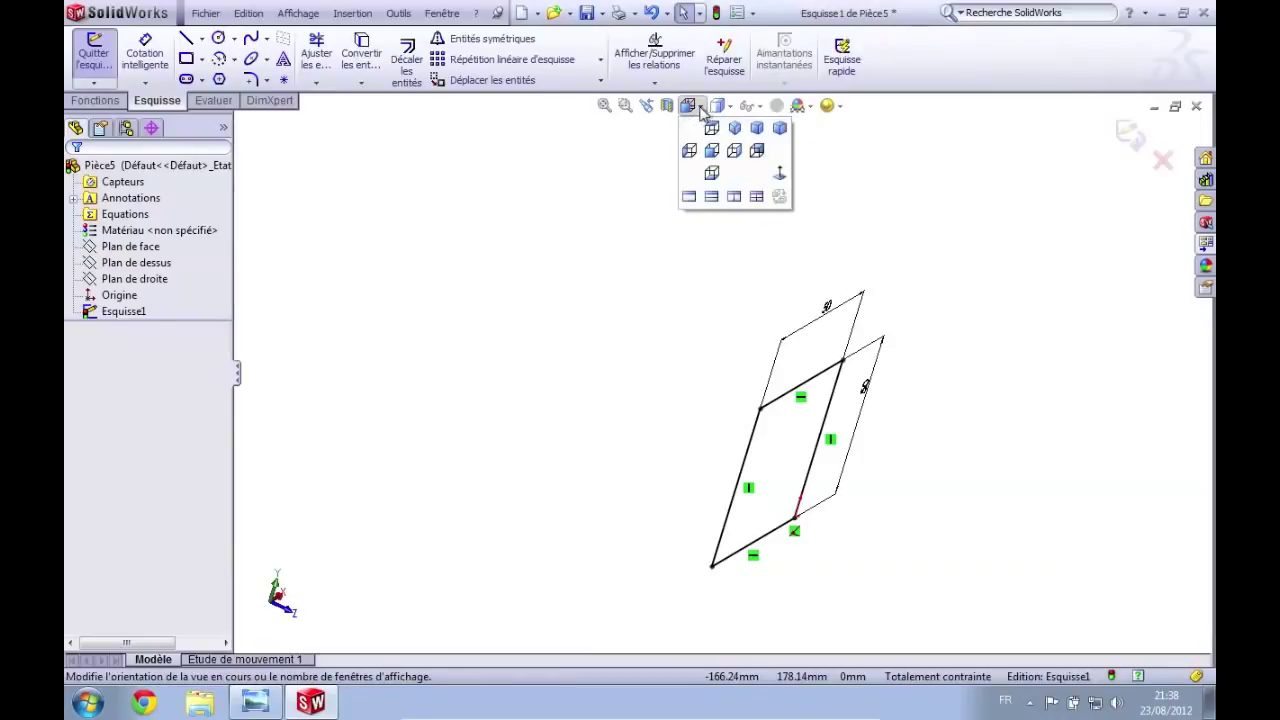
click(780, 177)
middle_drag(754, 457, 771, 503)
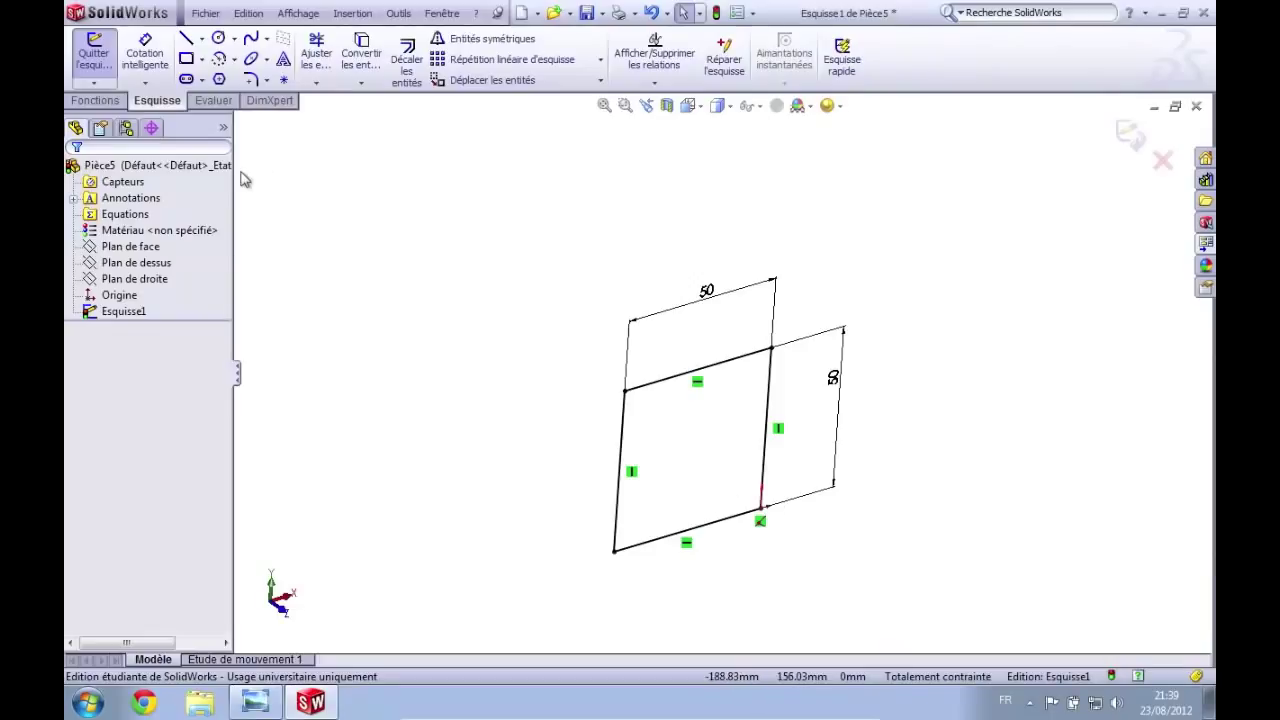
Step: Check the cube's depth in the cube perce.TIF image and, back in SolidWorks, set a blind (Borgne) boss extrusion of the square to 50 mm
click(254, 704)
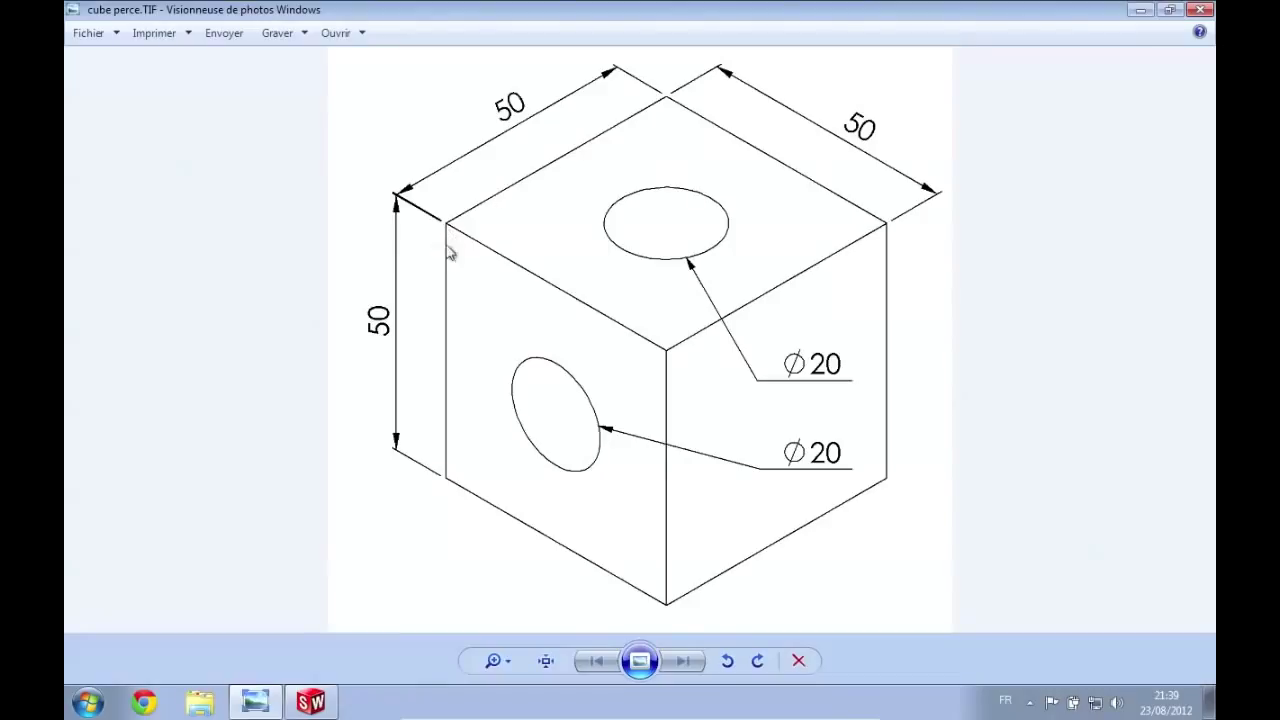
click(329, 712)
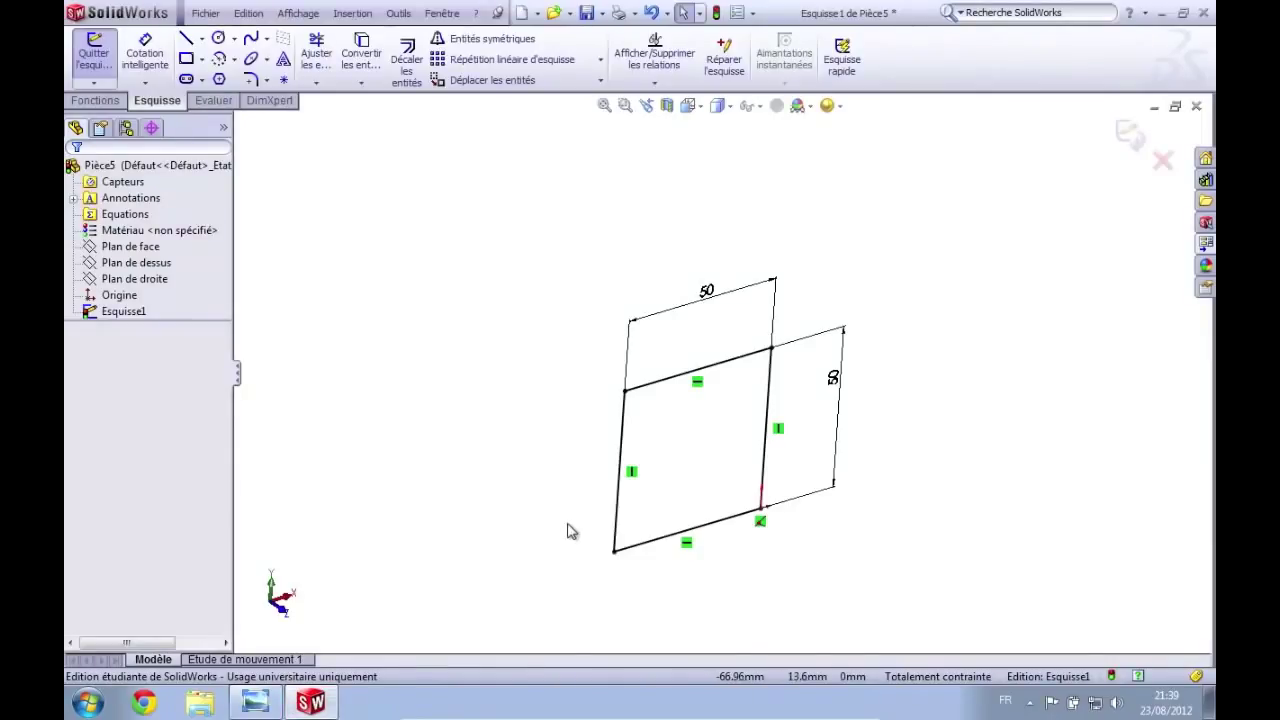
click(96, 102)
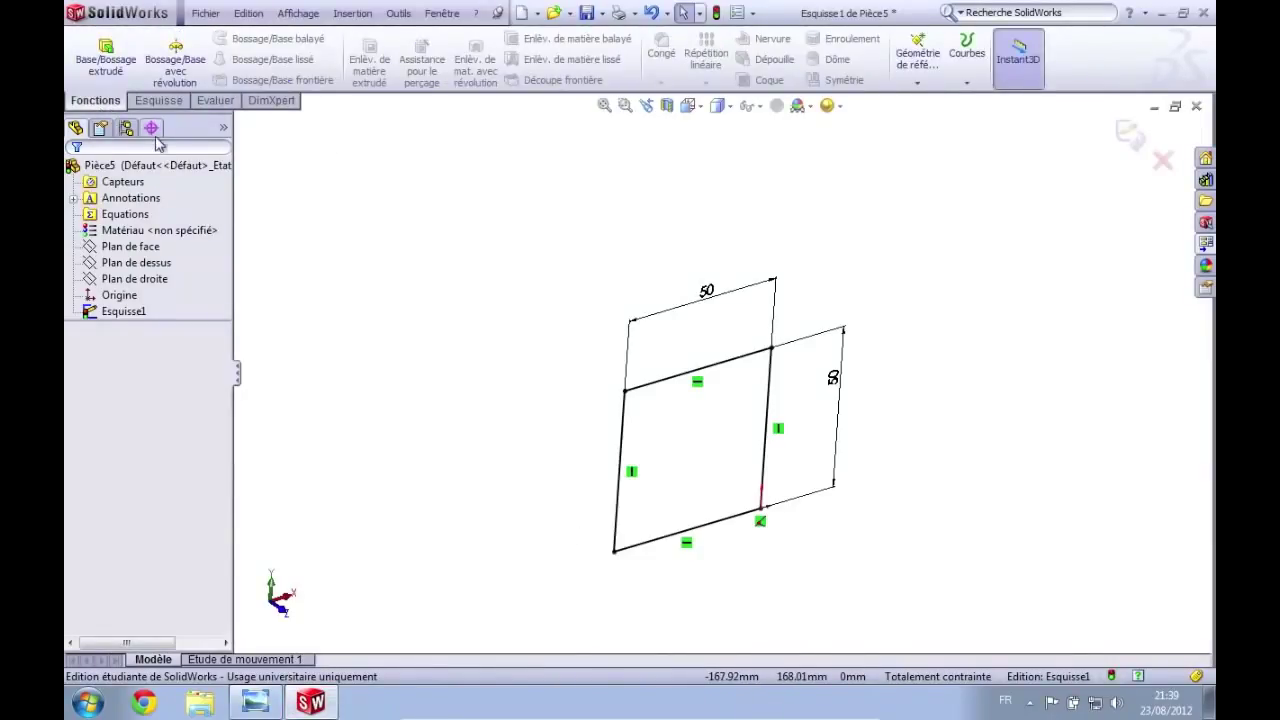
click(98, 60)
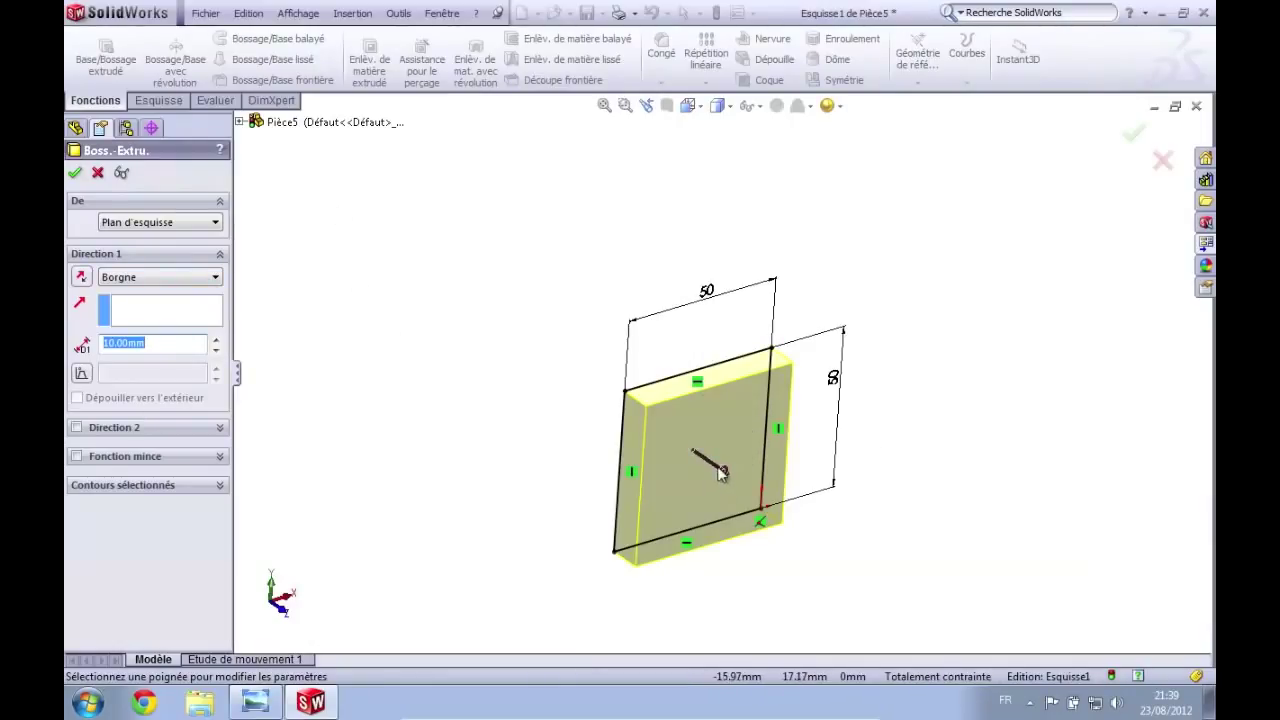
mouse_move(724, 472)
mouse_down()
mouse_move(855, 529)
mouse_move(818, 515)
mouse_move(868, 562)
mouse_move(826, 540)
mouse_move(877, 577)
mouse_move(837, 534)
mouse_move(812, 535)
mouse_move(663, 432)
mouse_move(563, 391)
mouse_move(615, 441)
mouse_move(780, 520)
mouse_move(800, 514)
mouse_move(782, 511)
mouse_up()
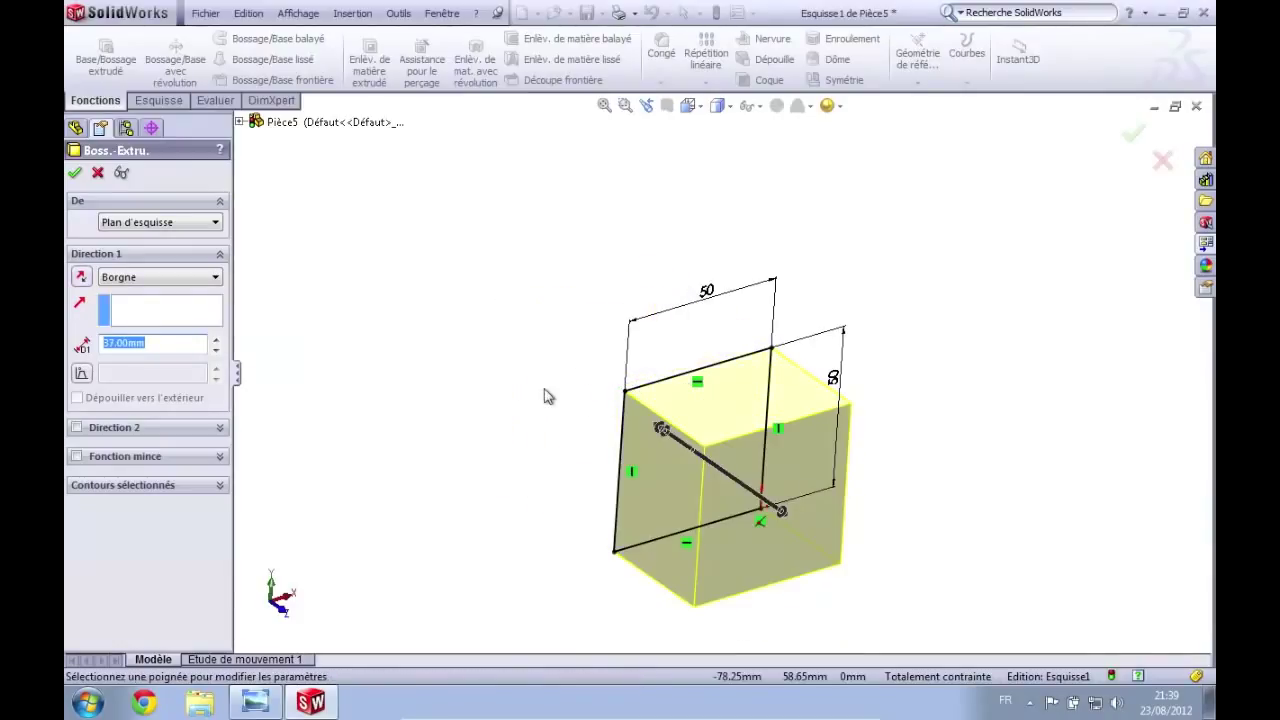
double_click(152, 346)
text(50)
key(Return)
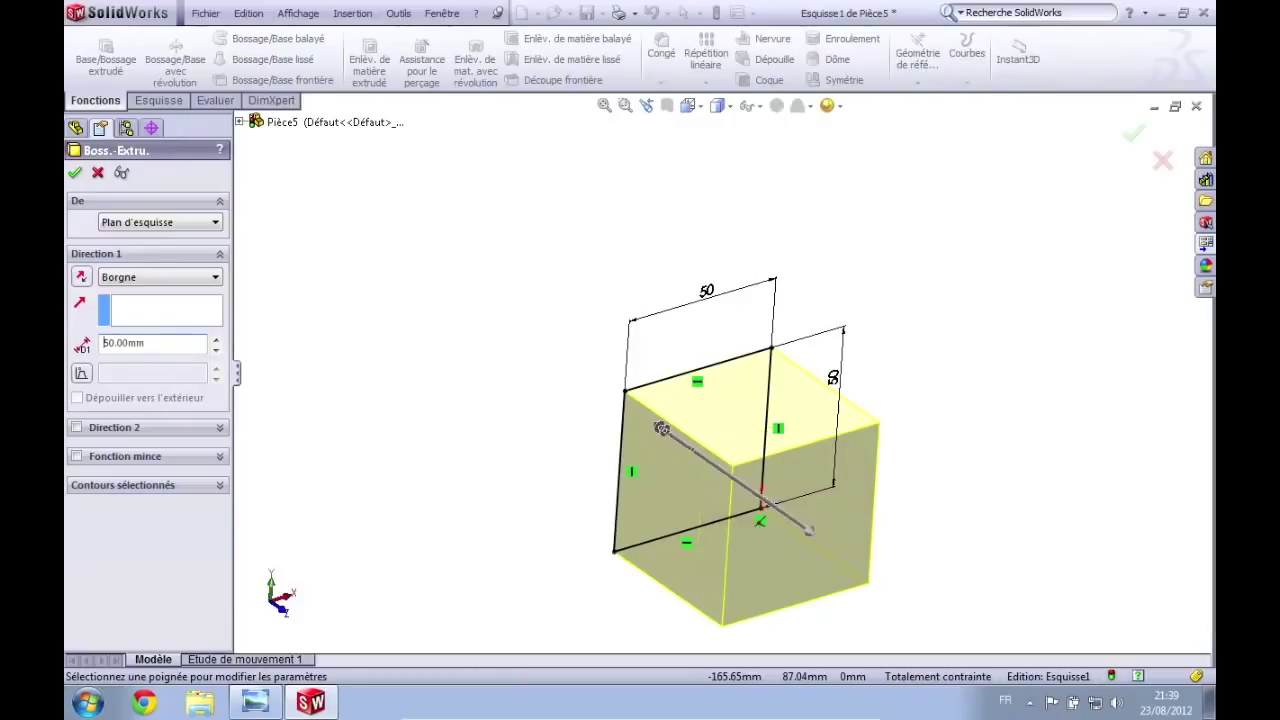
Step: Preview the extrusion in the reversed direction and with the Plan milieu end condition, returning to the original direction and Borgne
mouse_move(910, 415)
middle_down()
mouse_move(914, 391)
mouse_move(913, 416)
middle_up()
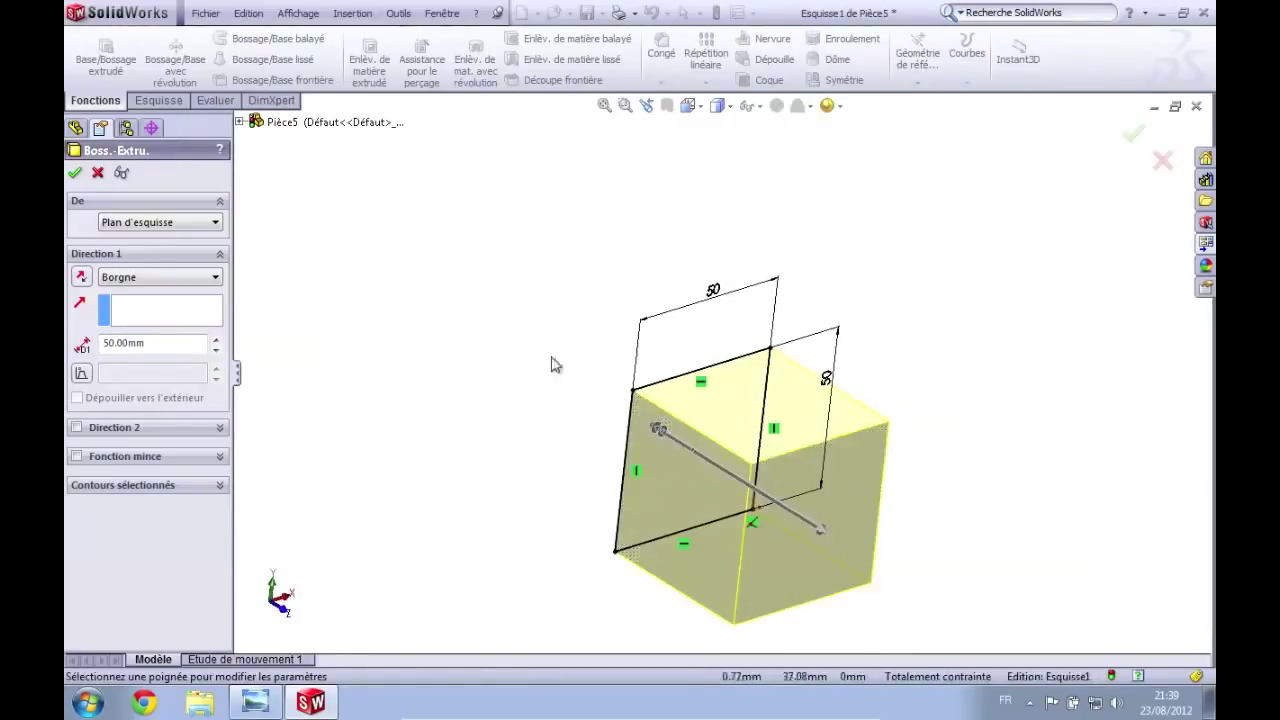
click(80, 278)
click(80, 278)
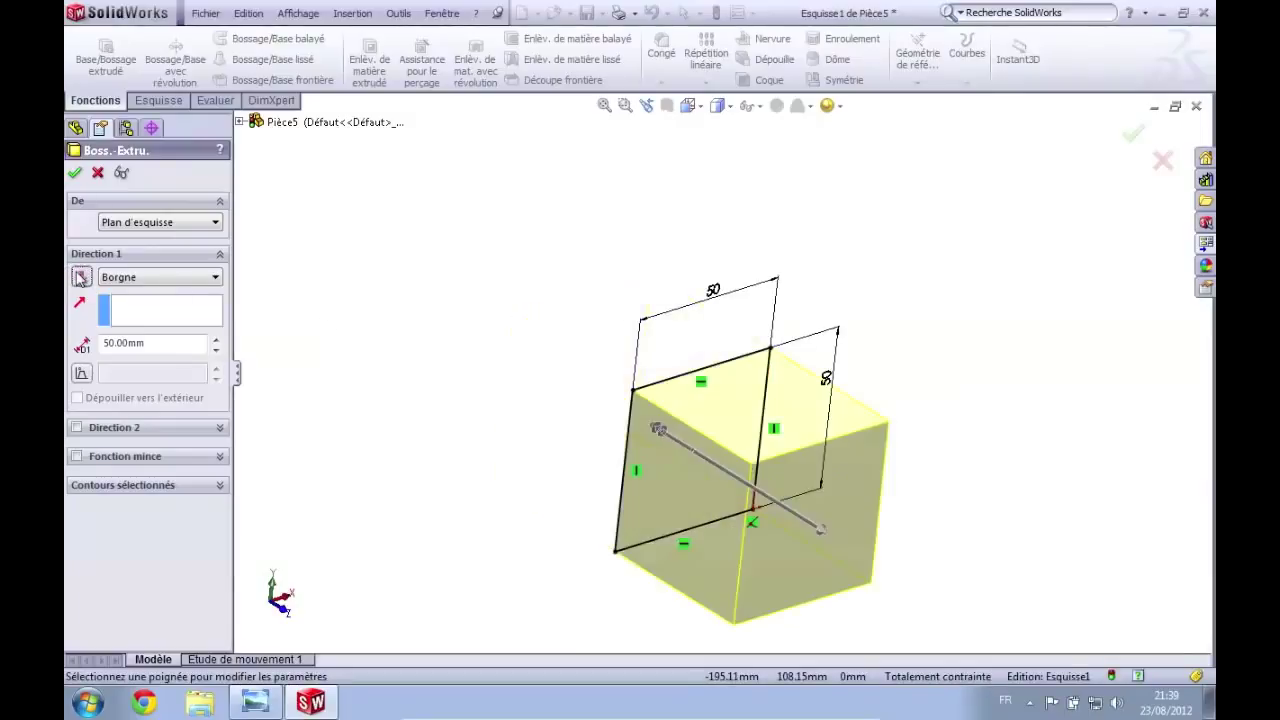
click(184, 285)
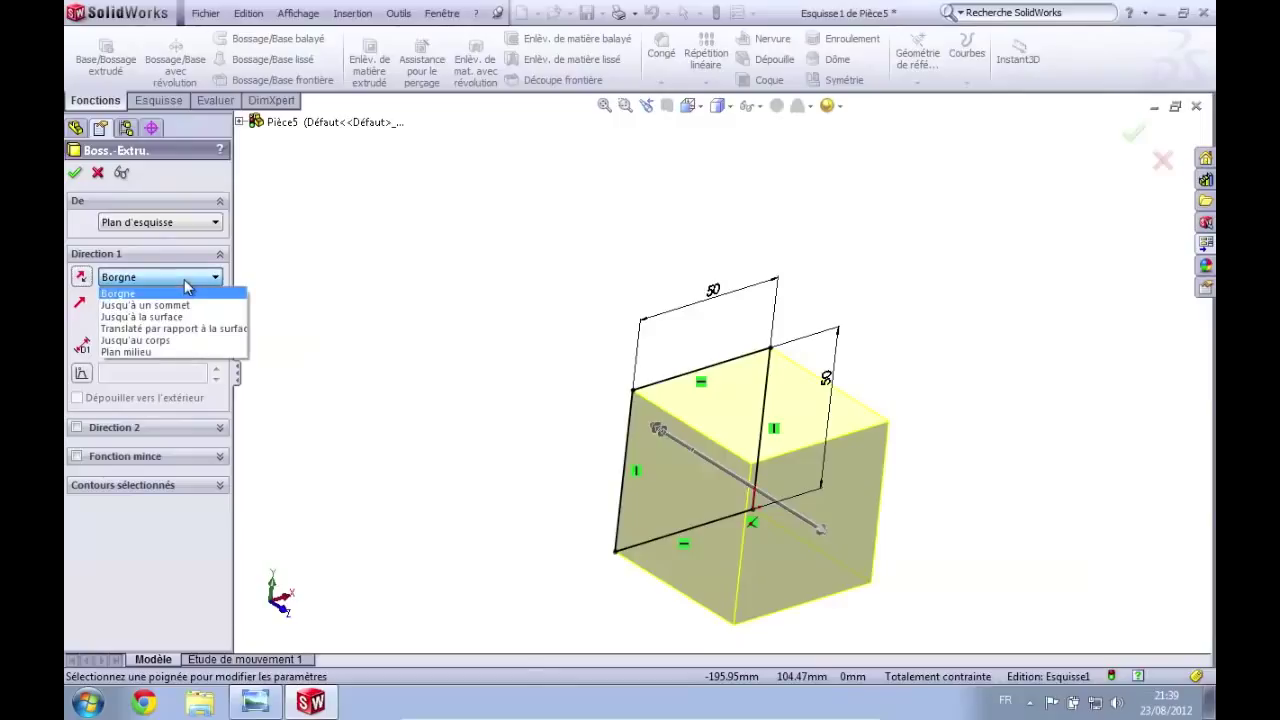
click(189, 350)
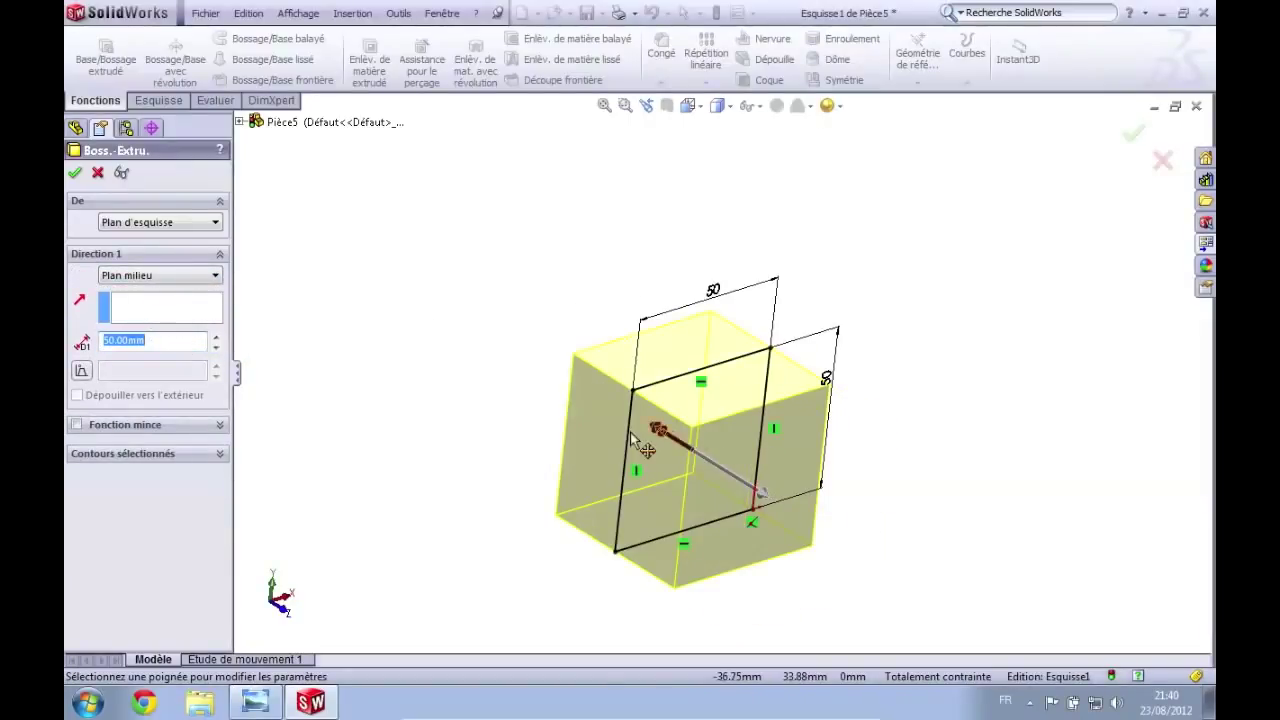
click(197, 280)
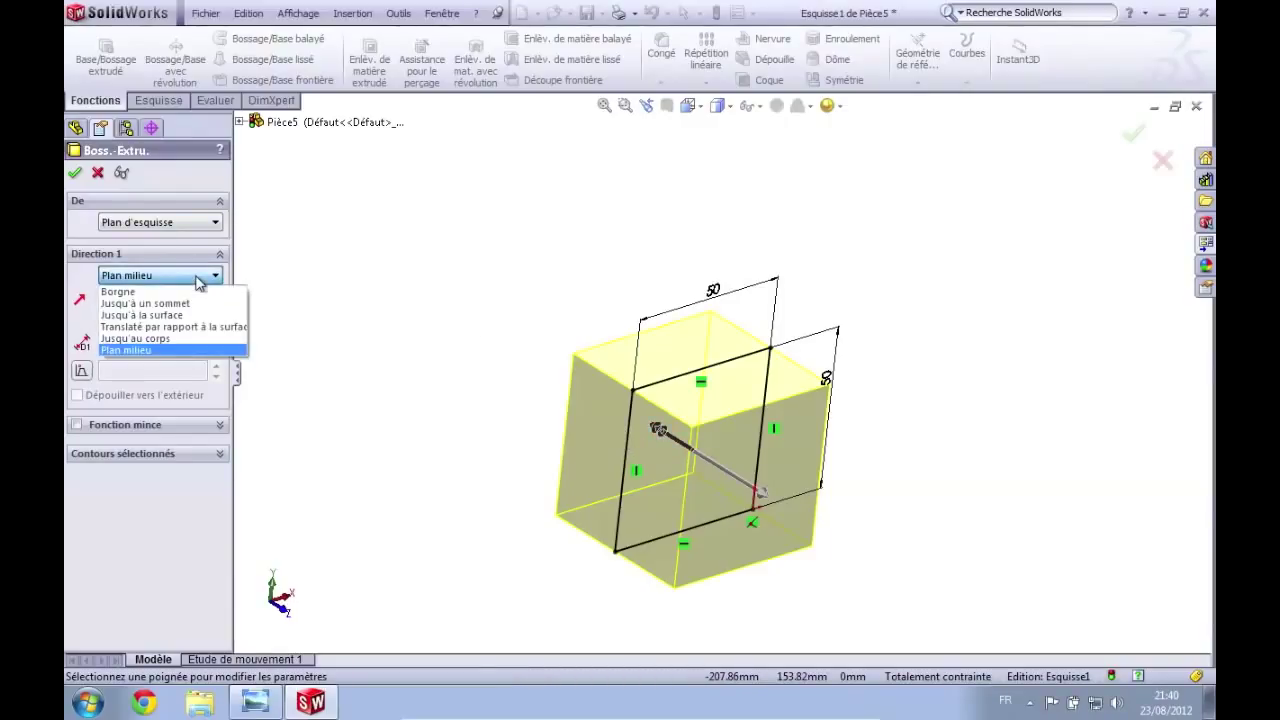
click(186, 290)
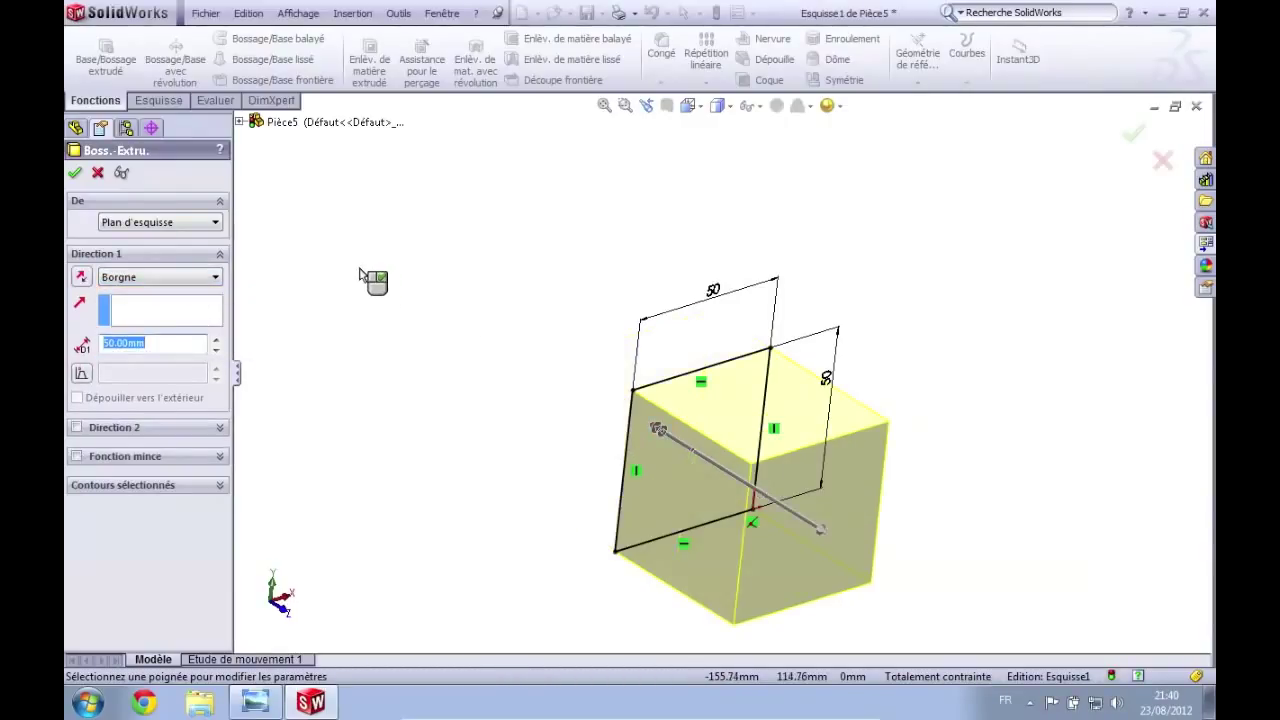
Step: Confirm the 50 mm blind extrusion of the square and inspect the resulting cube
scroll(877, 453, up, 5)
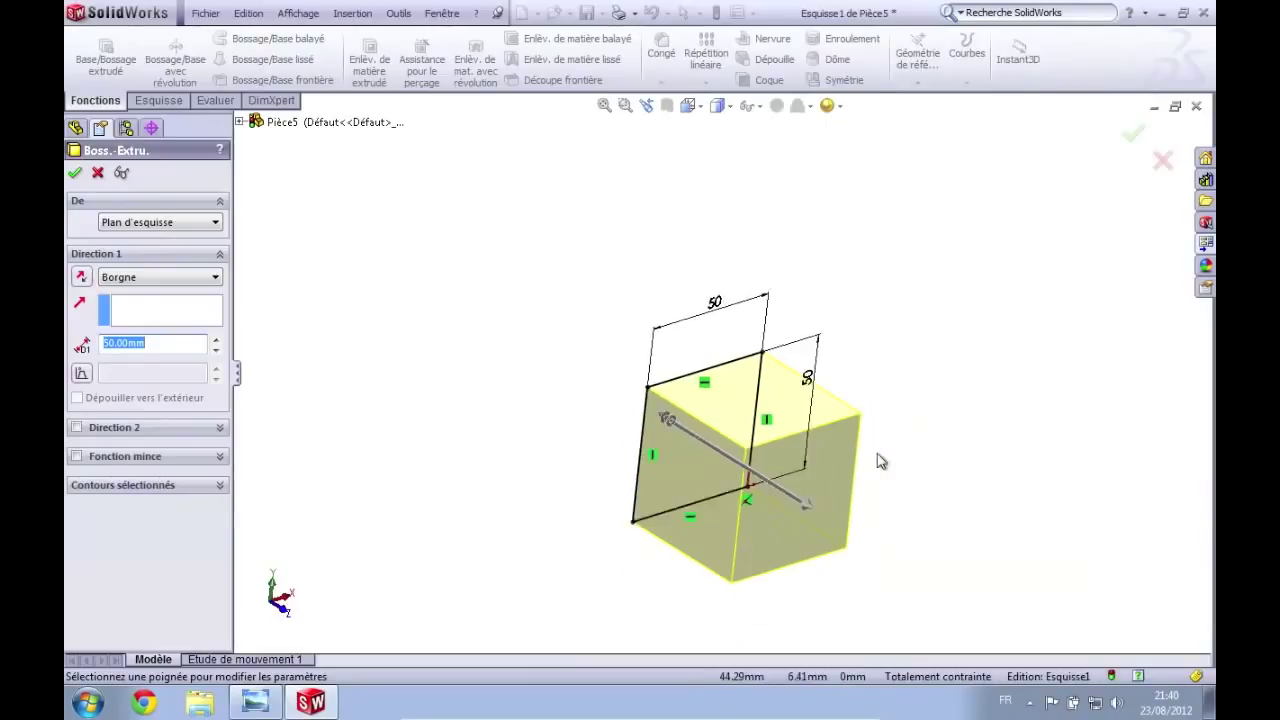
scroll(765, 412, down, 4)
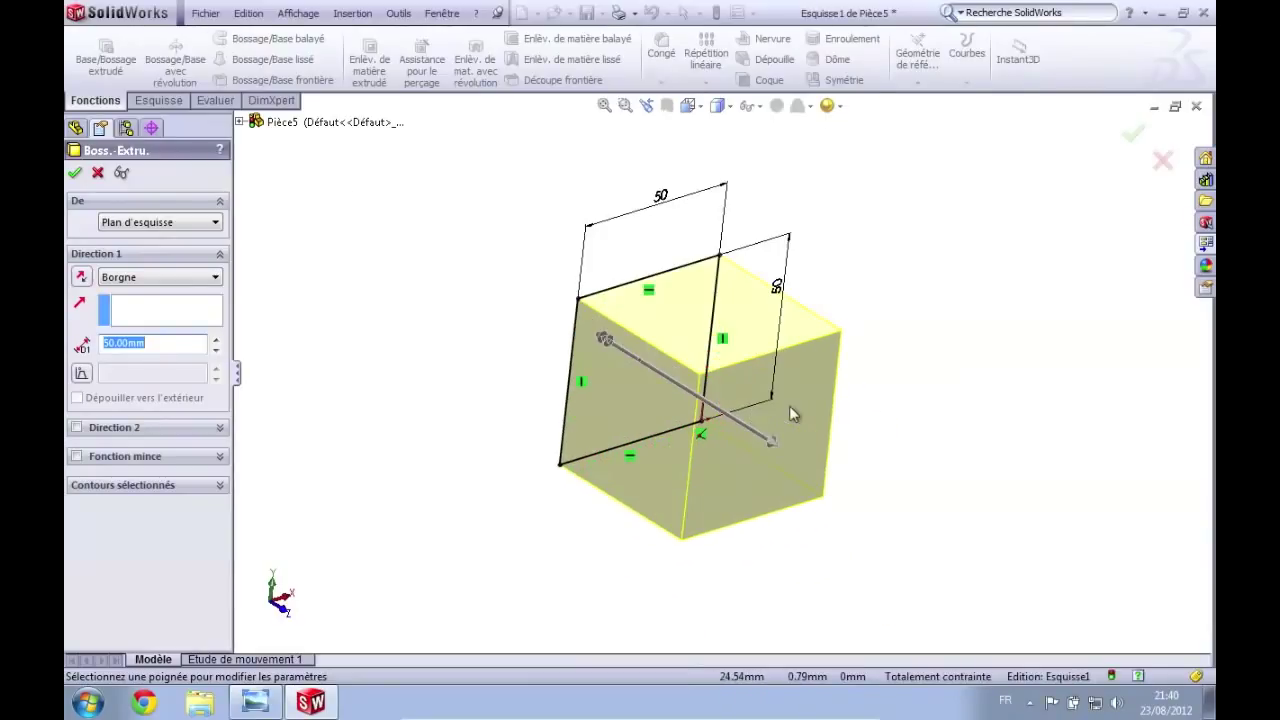
click(74, 175)
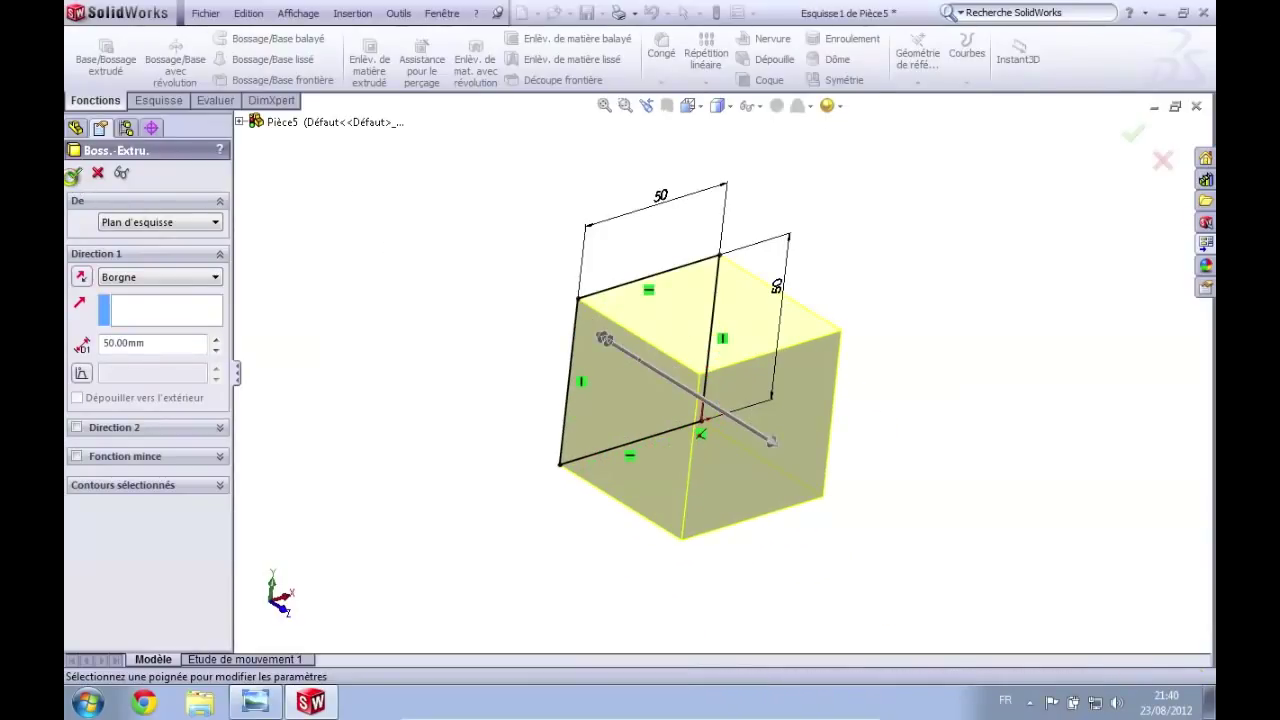
middle_drag(837, 271, 894, 268)
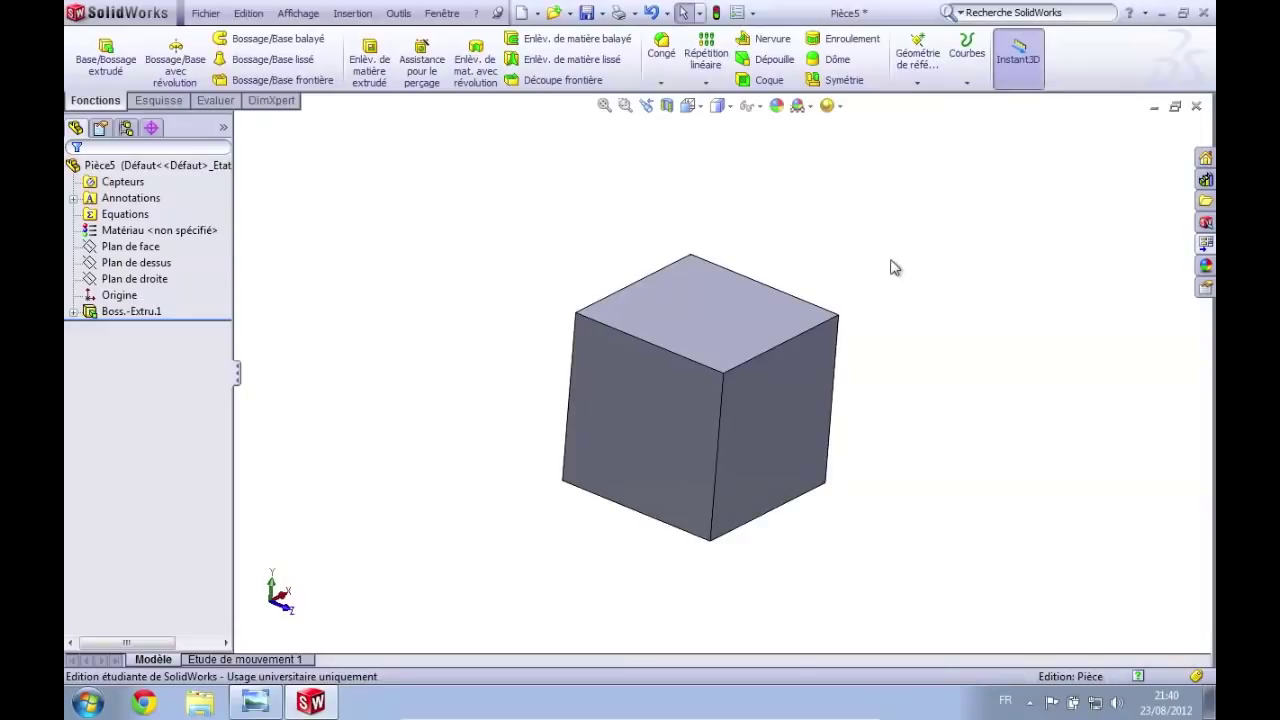
Step: Check the two hole locations in the cube perce.TIF image and return to the cube in SolidWorks
click(256, 701)
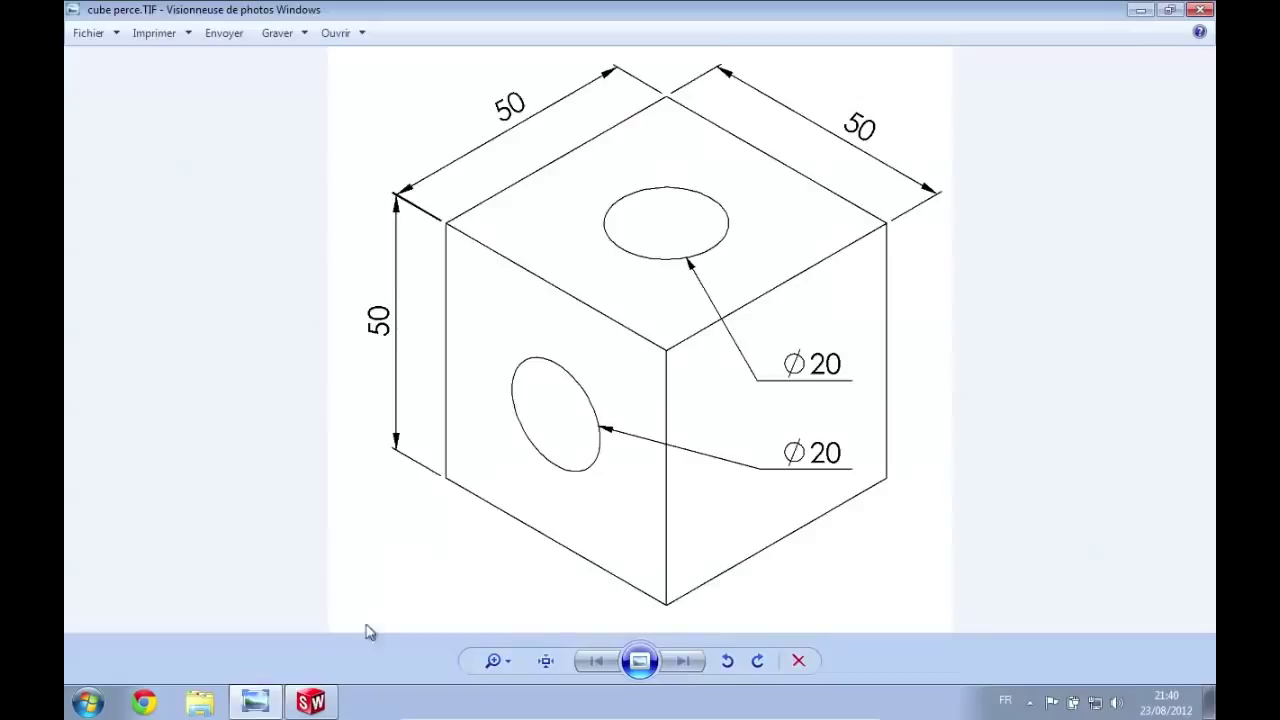
click(311, 702)
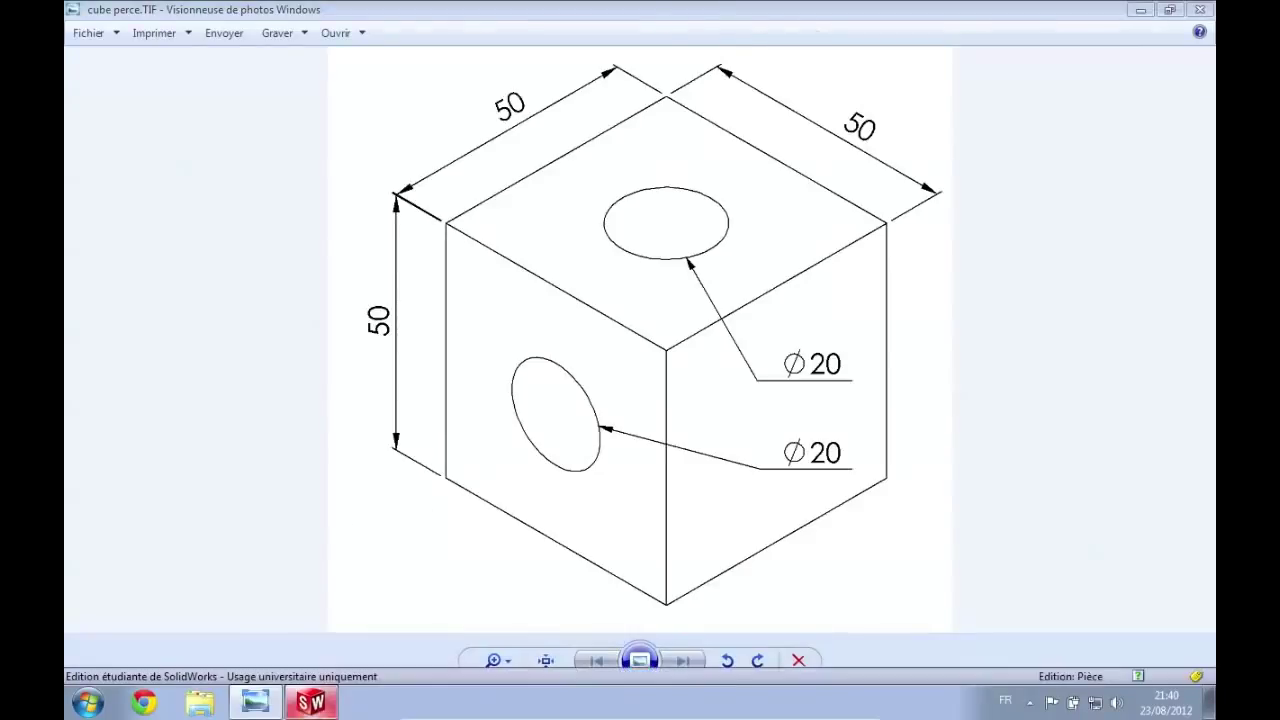
middle_drag(612, 393, 631, 353)
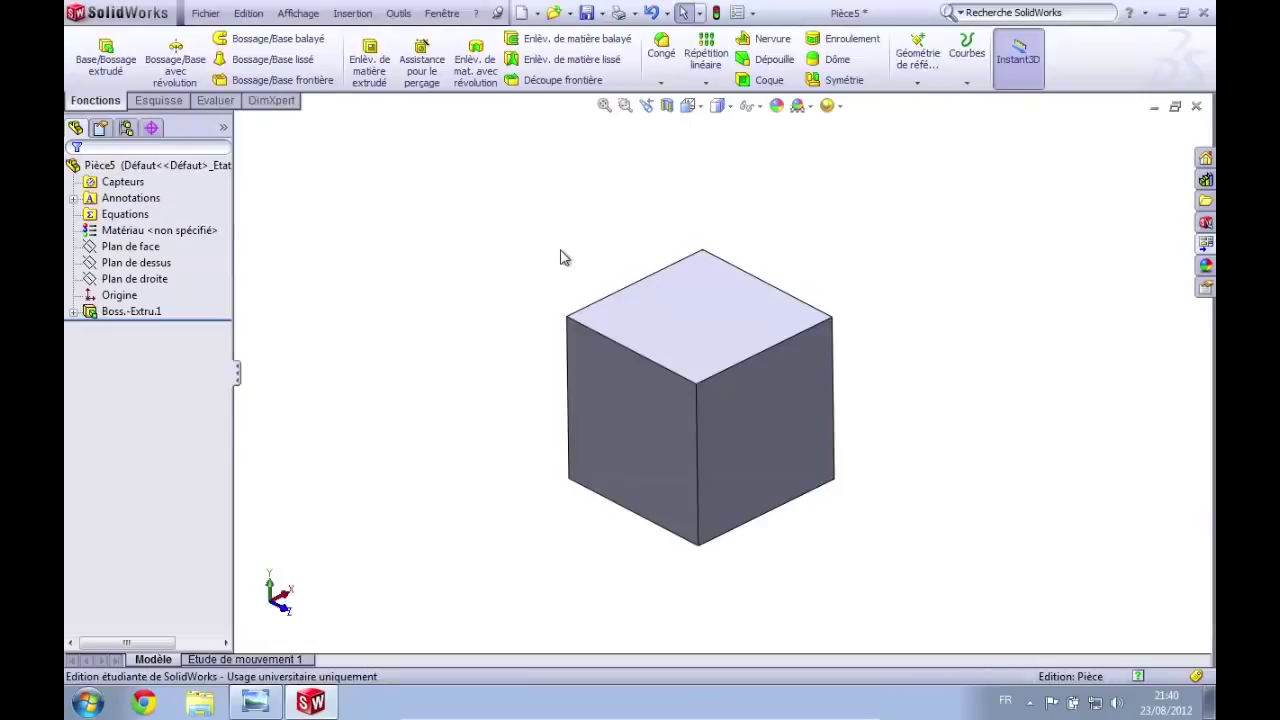
middle_drag(545, 252, 546, 257)
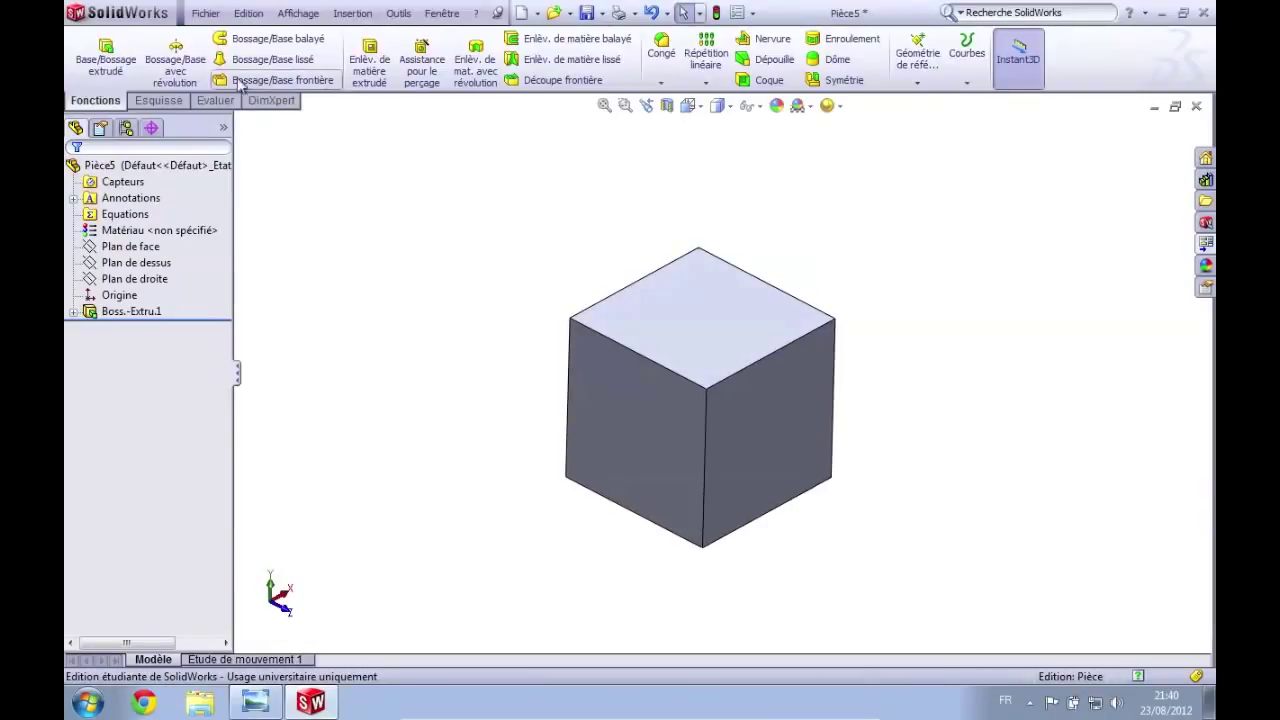
Step: Examine the reference planes and the cube's faces from several angles as possible supports for the hole sketch
click(152, 264)
click(155, 278)
click(289, 249)
click(698, 358)
click(660, 420)
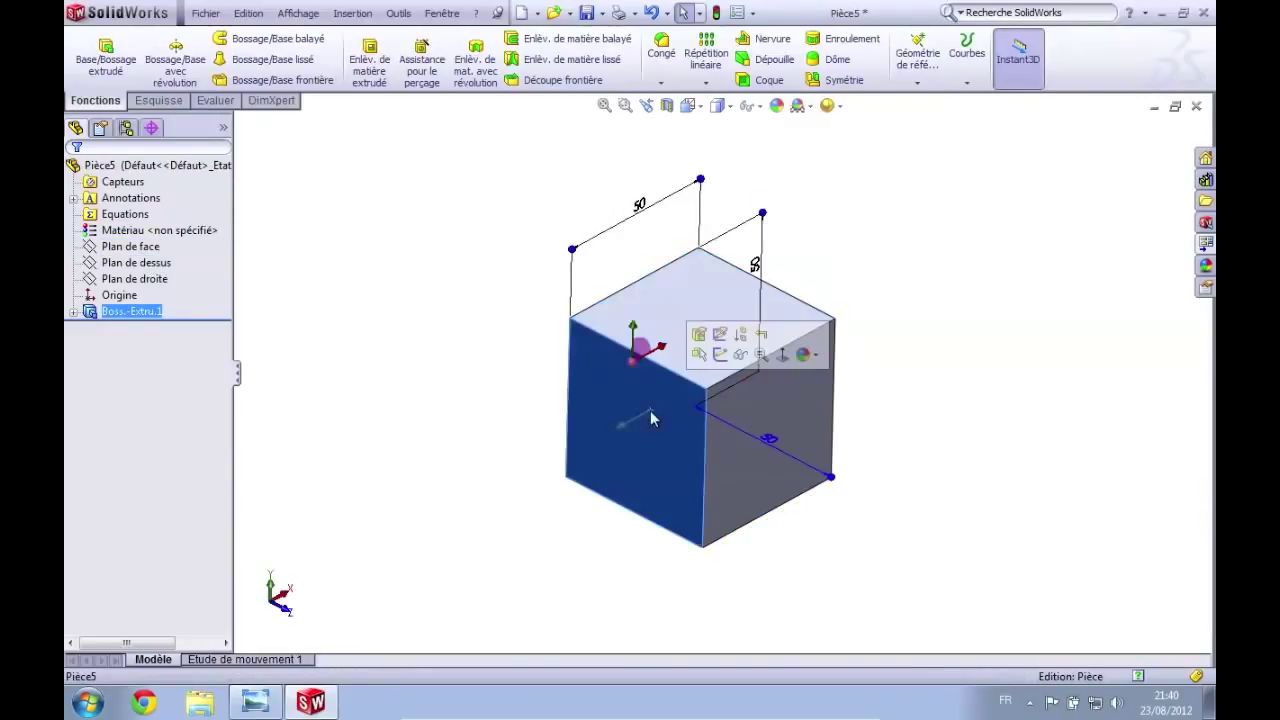
click(722, 442)
middle_drag(928, 325, 816, 332)
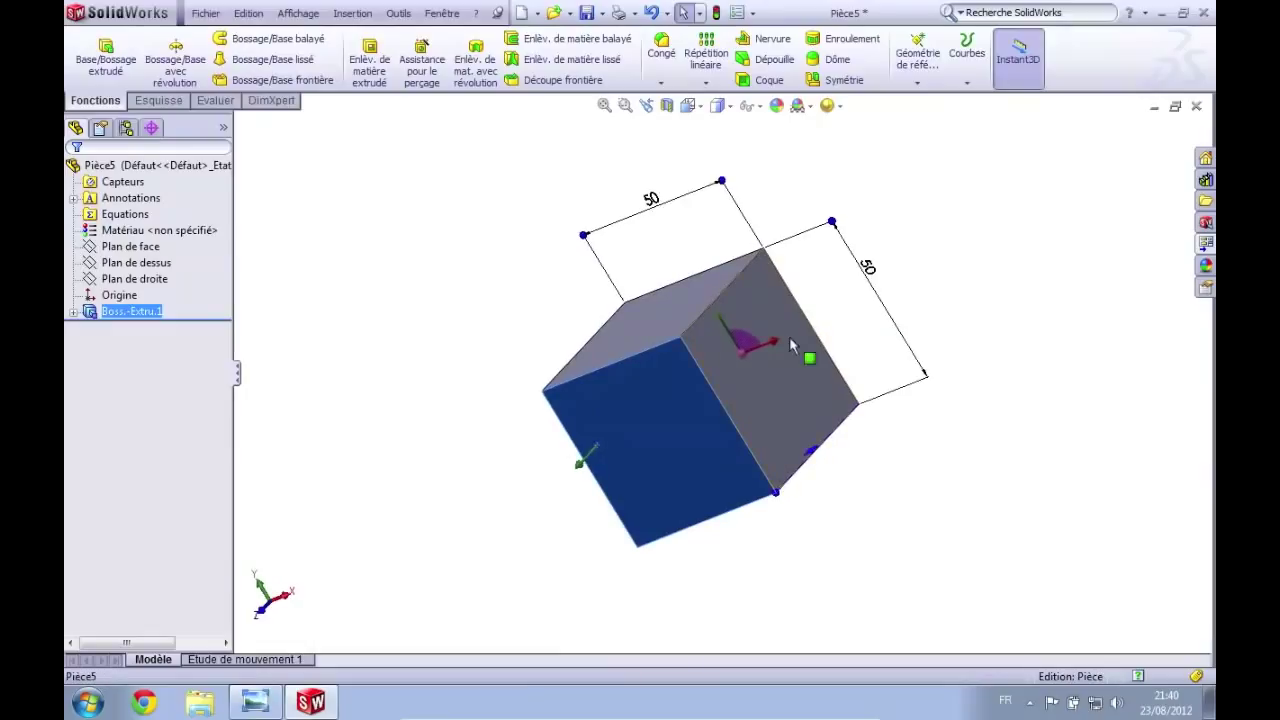
click(789, 336)
click(578, 316)
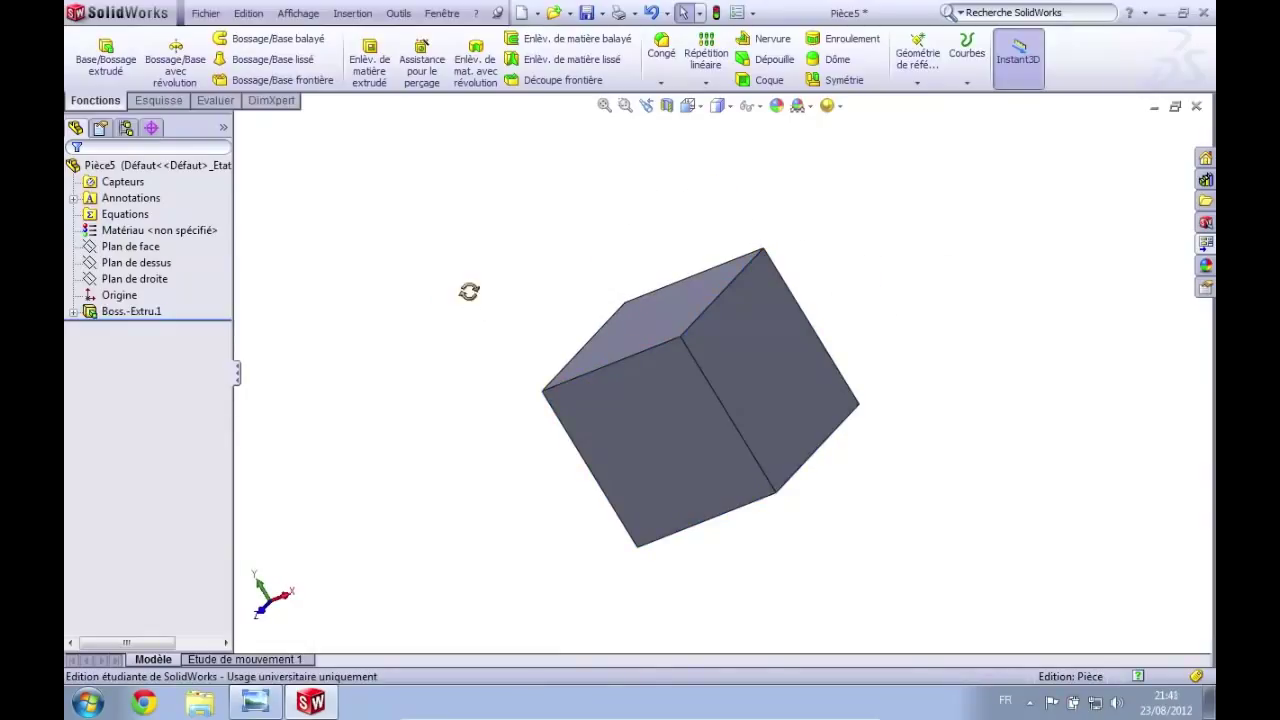
middle_drag(469, 291, 560, 266)
middle_drag(469, 260, 483, 177)
Step: Show the cube in isometric view and compare its orientation with the cube perce.TIF image before returning to SolidWorks
click(688, 107)
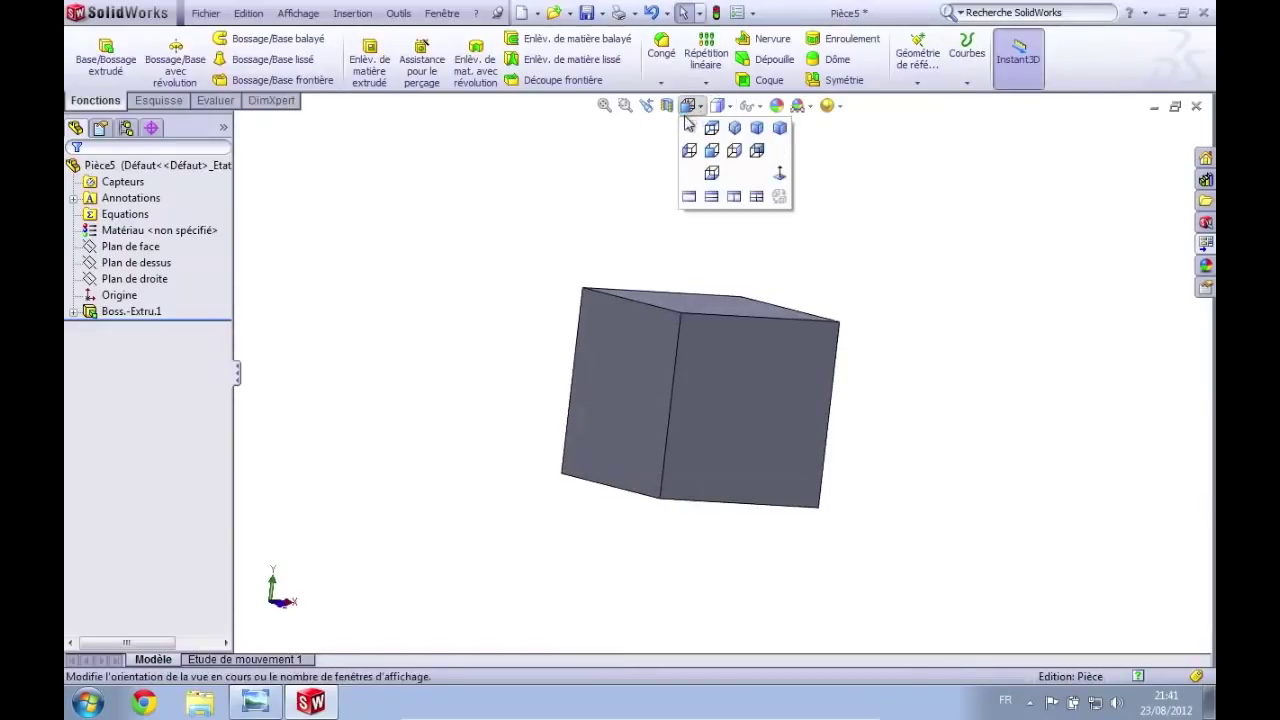
click(734, 128)
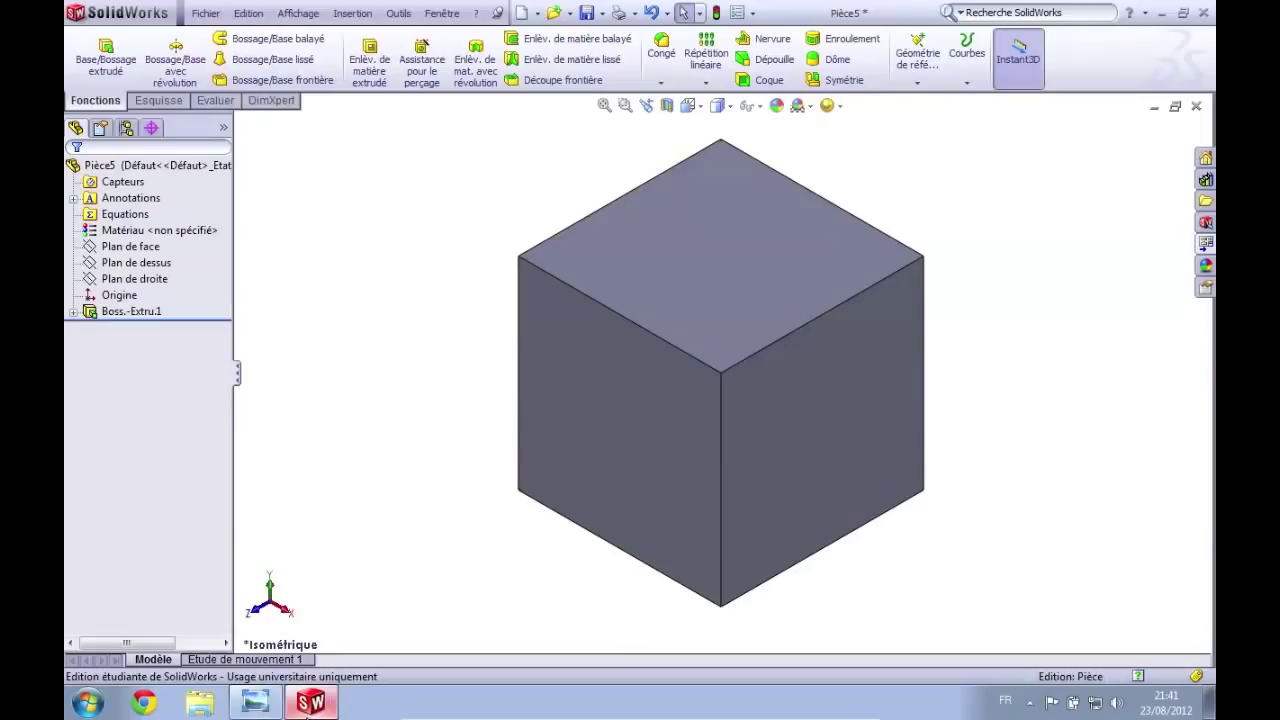
click(258, 703)
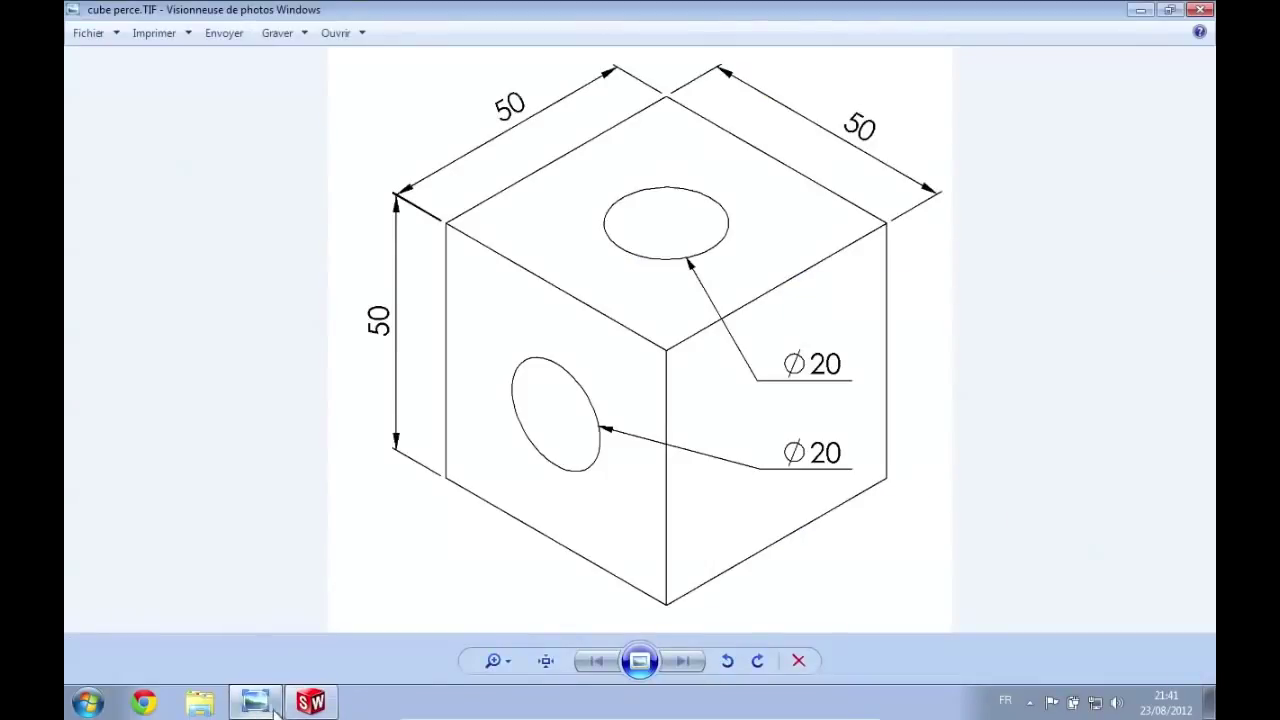
click(311, 703)
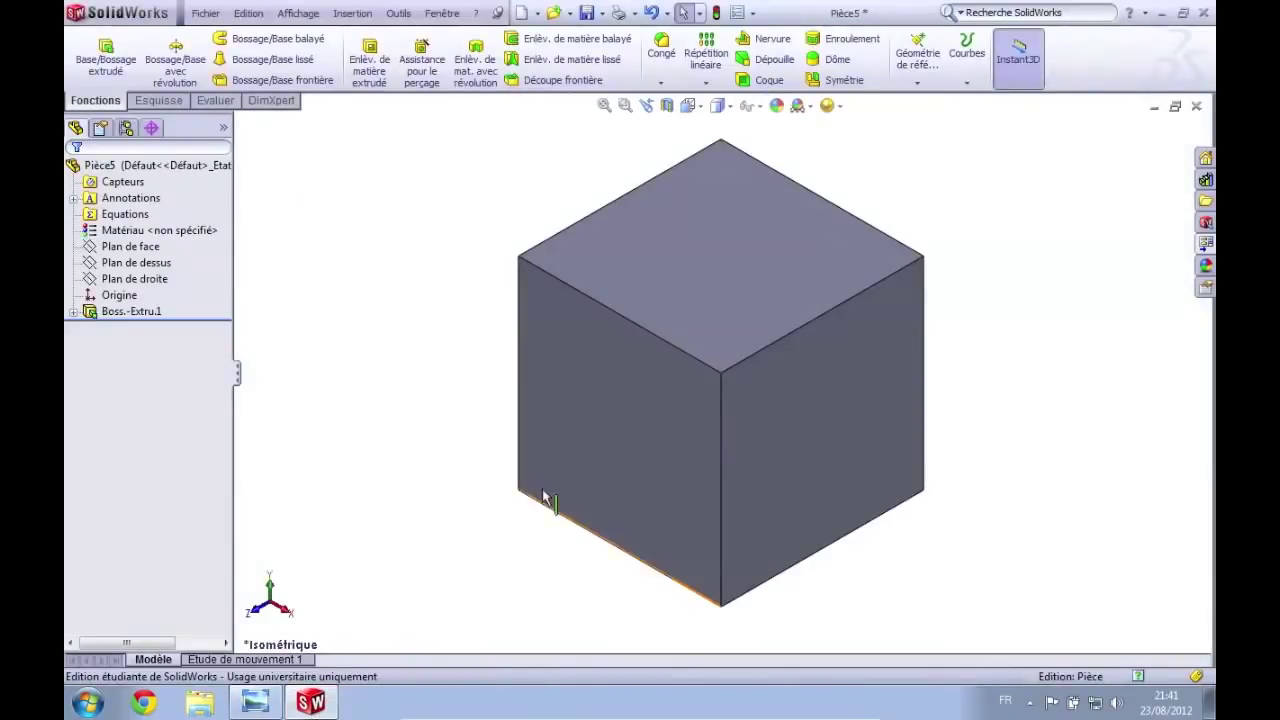
Step: Open a new sketch on the cube's front face and orient the view normal to that face
click(591, 449)
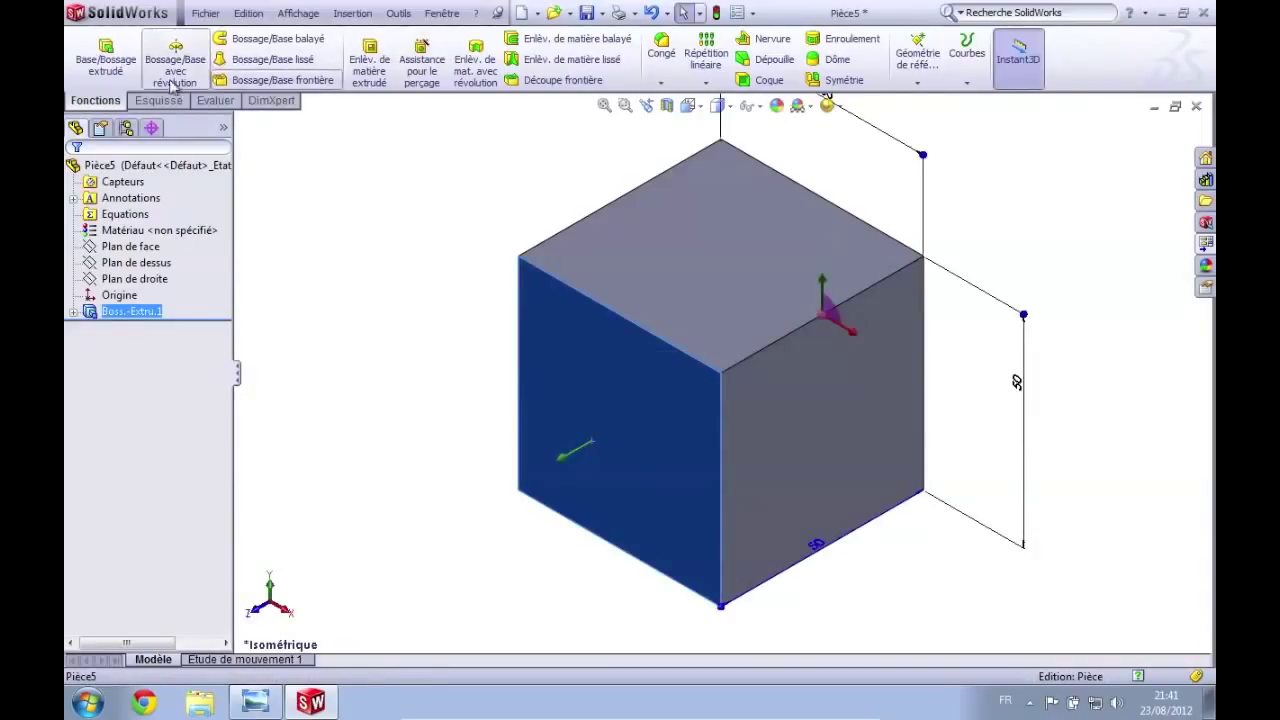
click(148, 101)
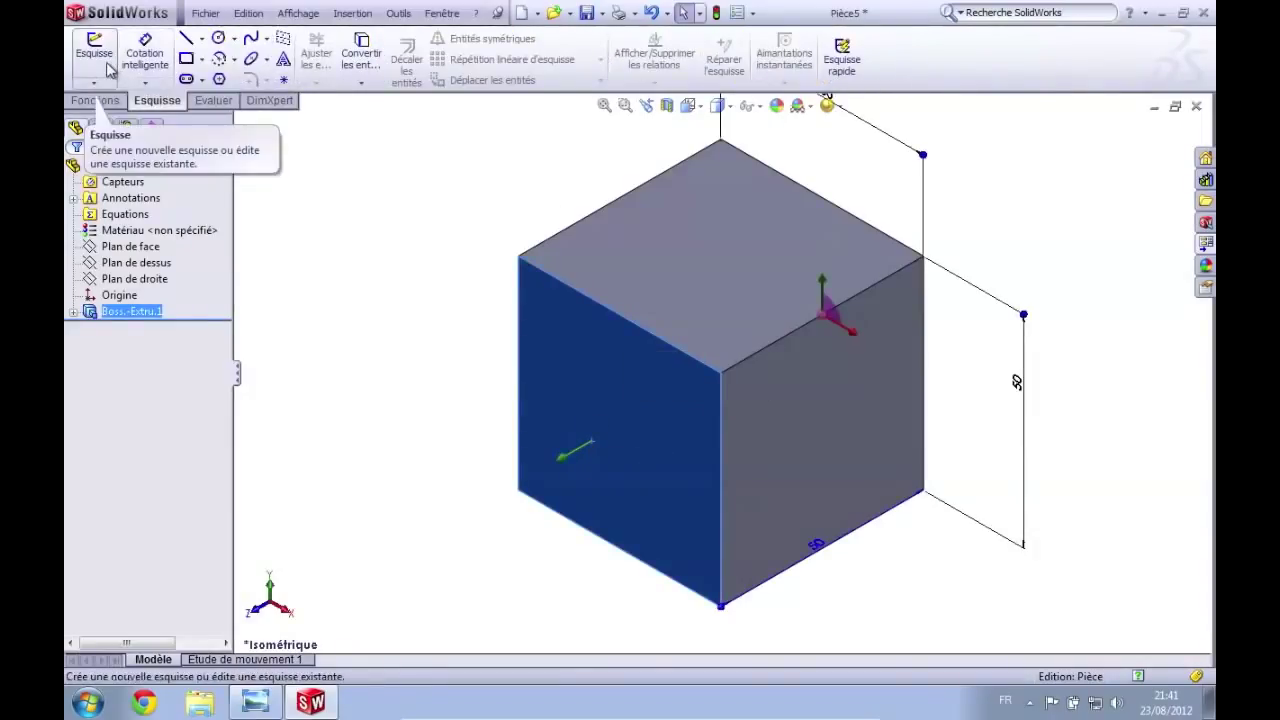
click(108, 66)
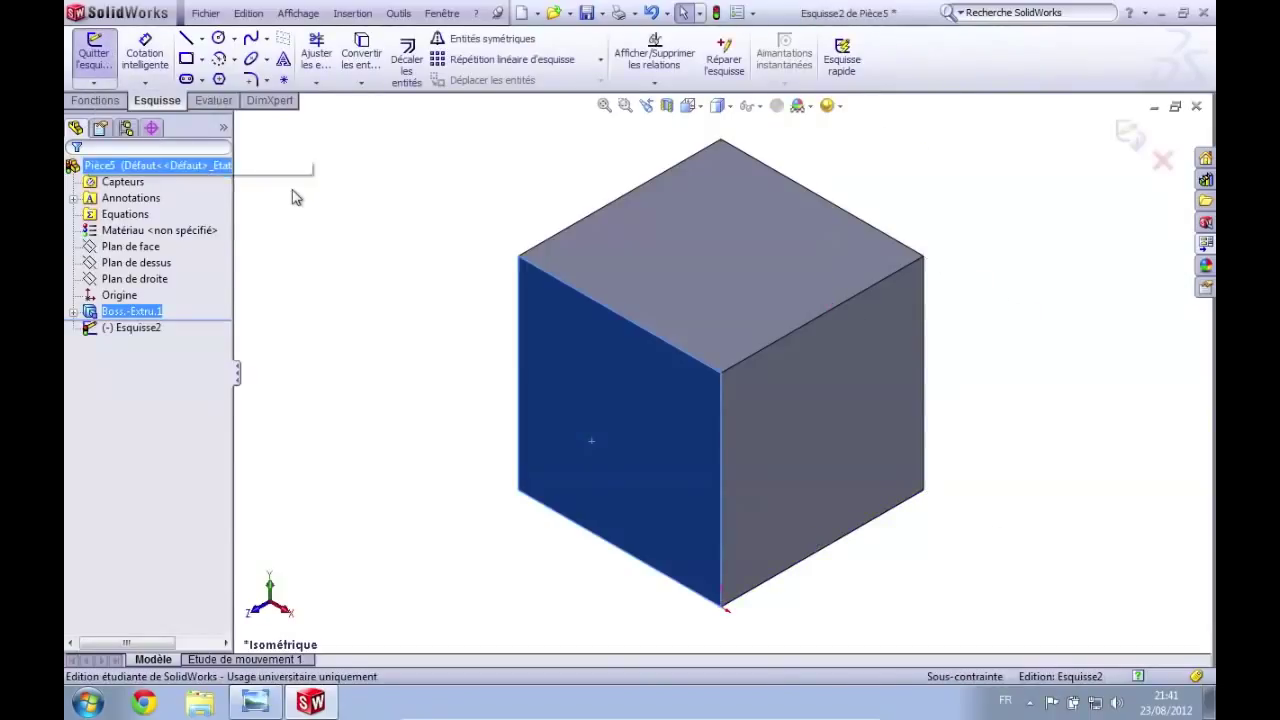
click(688, 105)
click(779, 175)
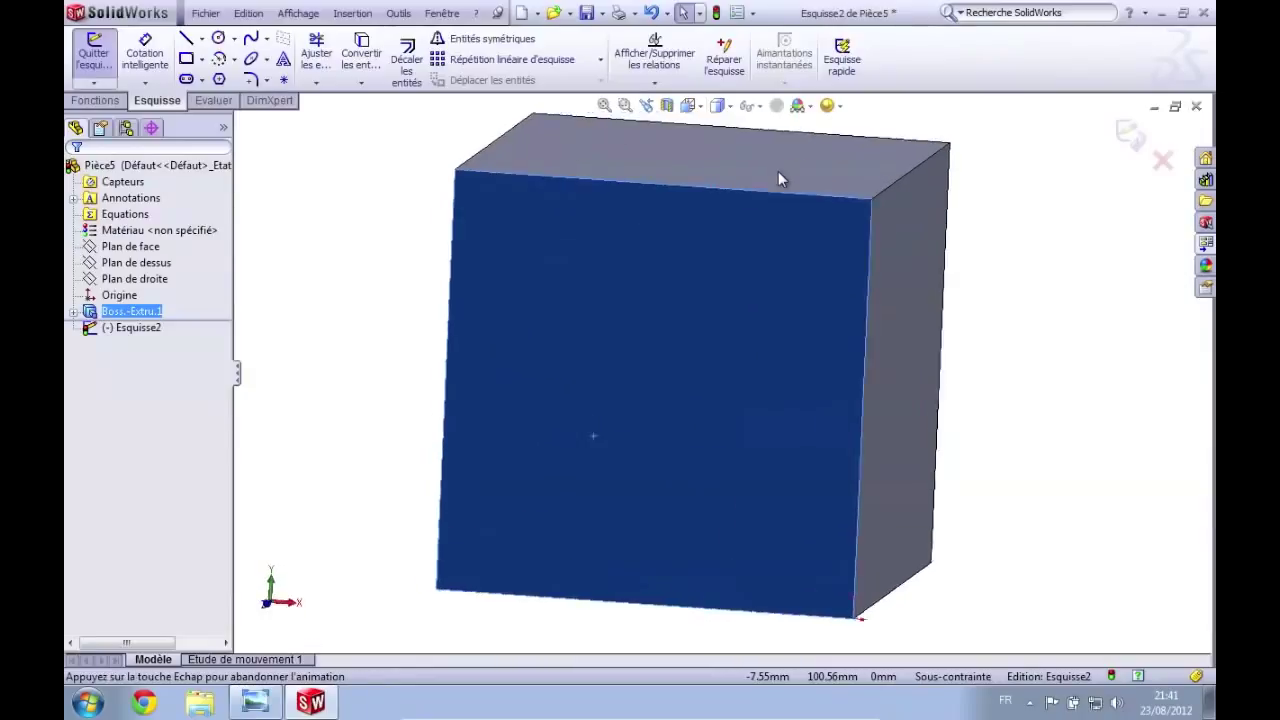
click(1027, 225)
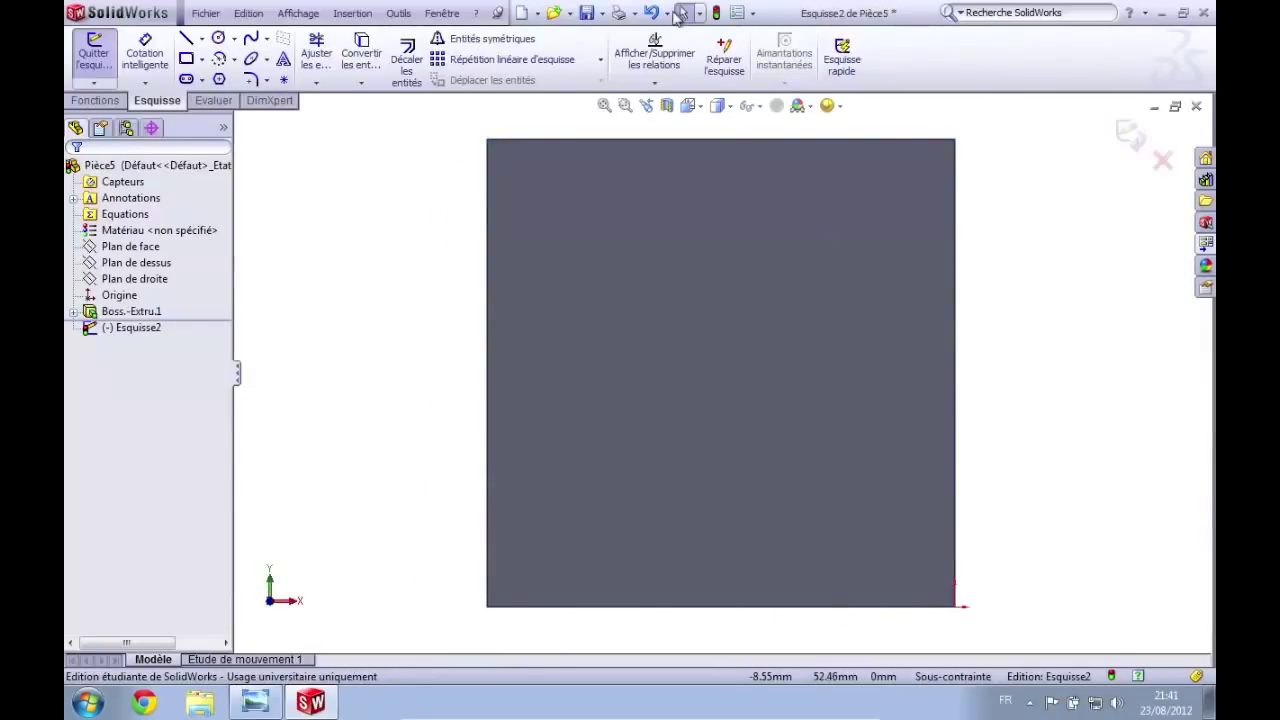
scroll(262, 58, up, 1)
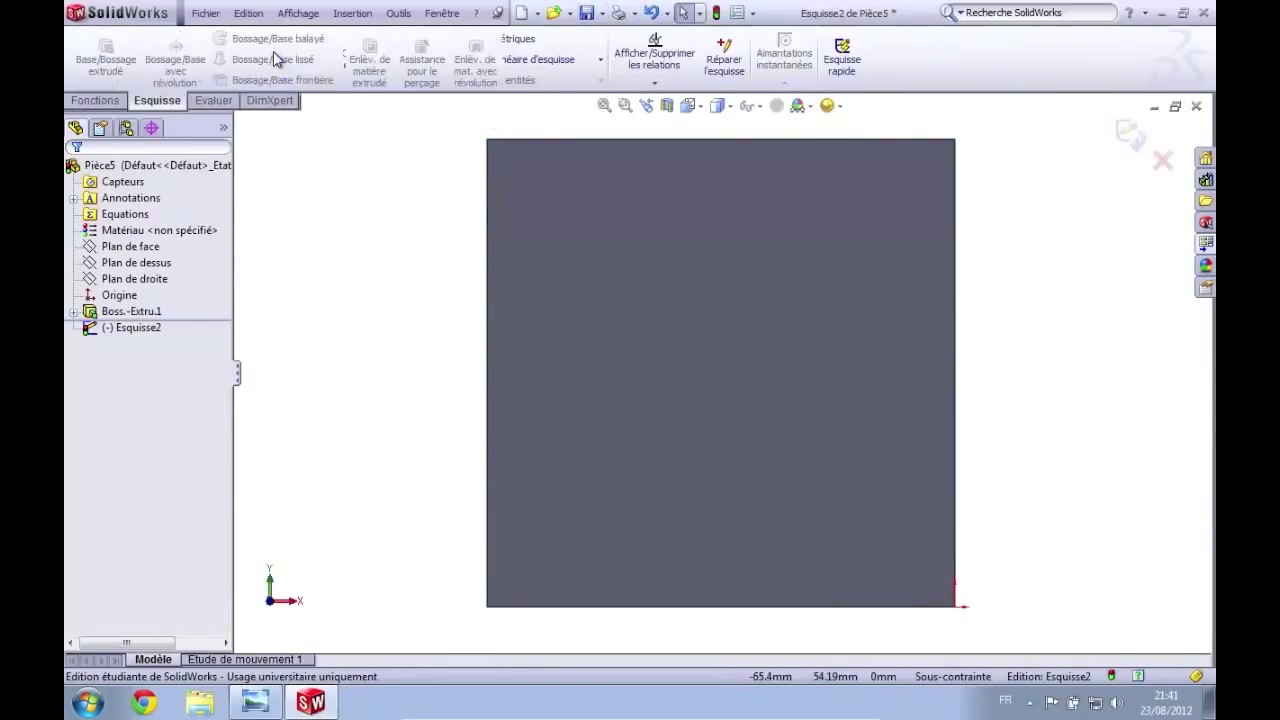
Step: Sketch a center-point circle with a radius of about 15.5 mm near the middle of the cube's front face
click(152, 101)
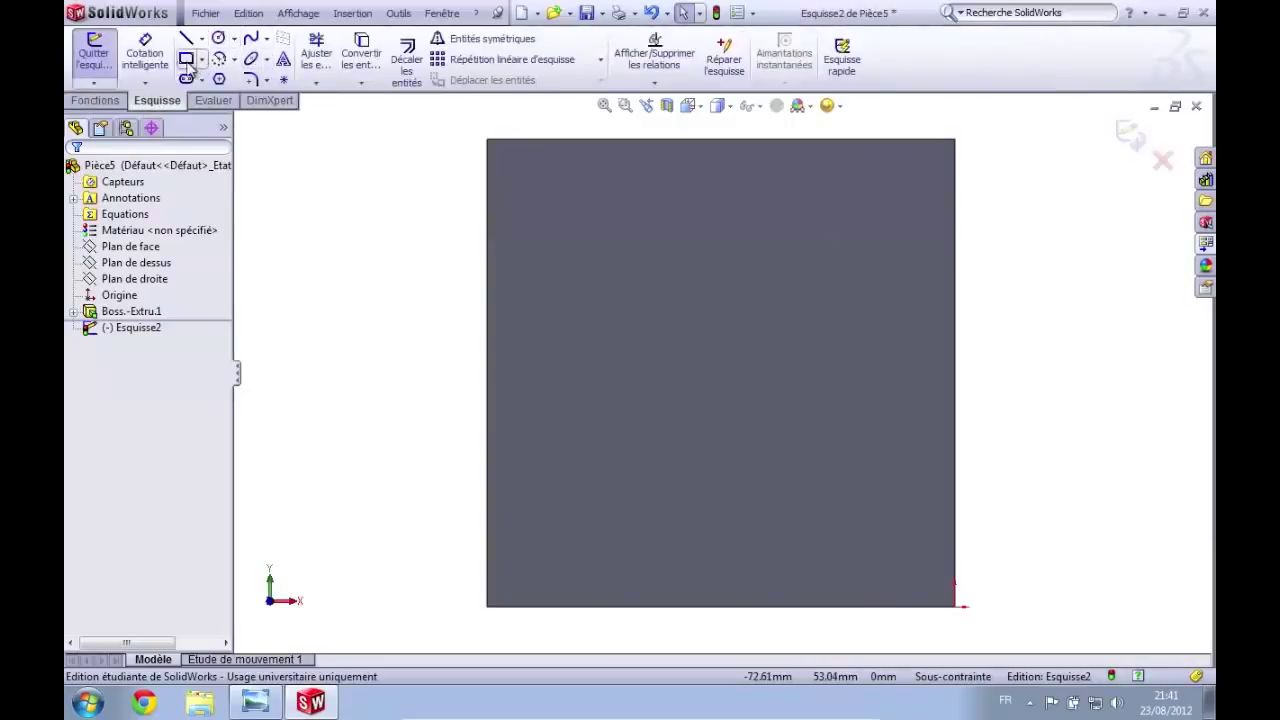
click(217, 42)
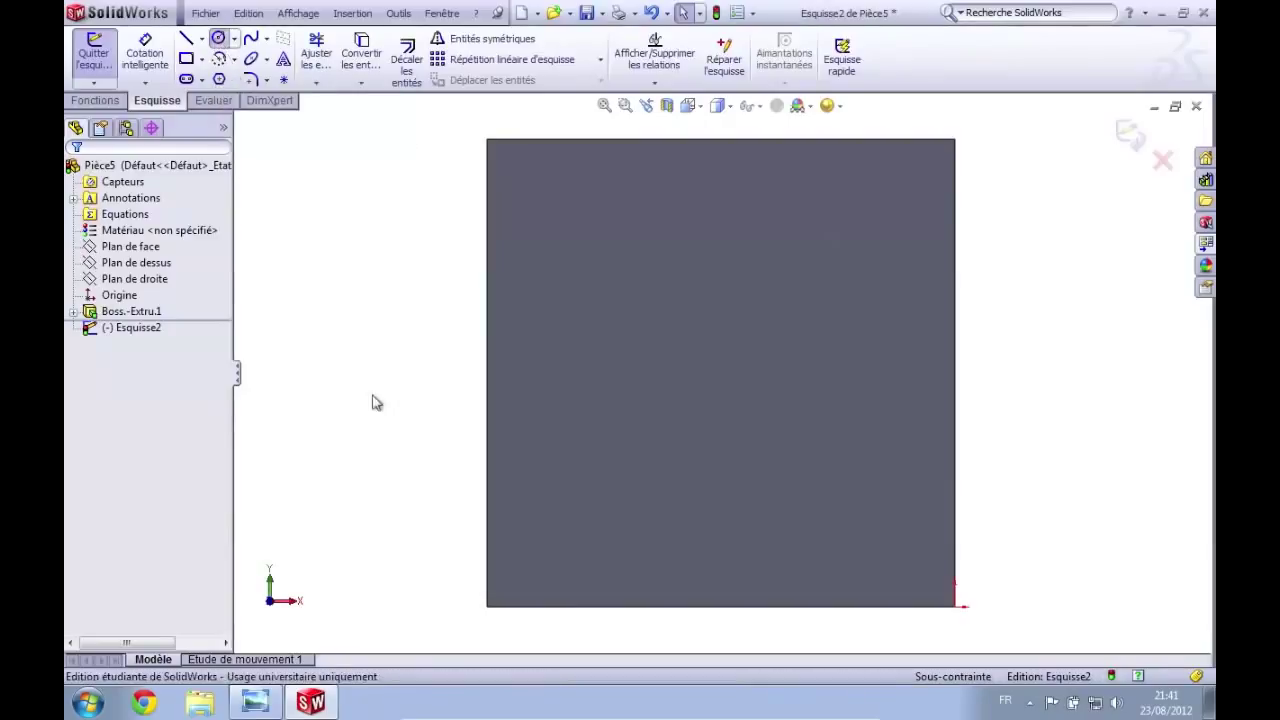
click(705, 366)
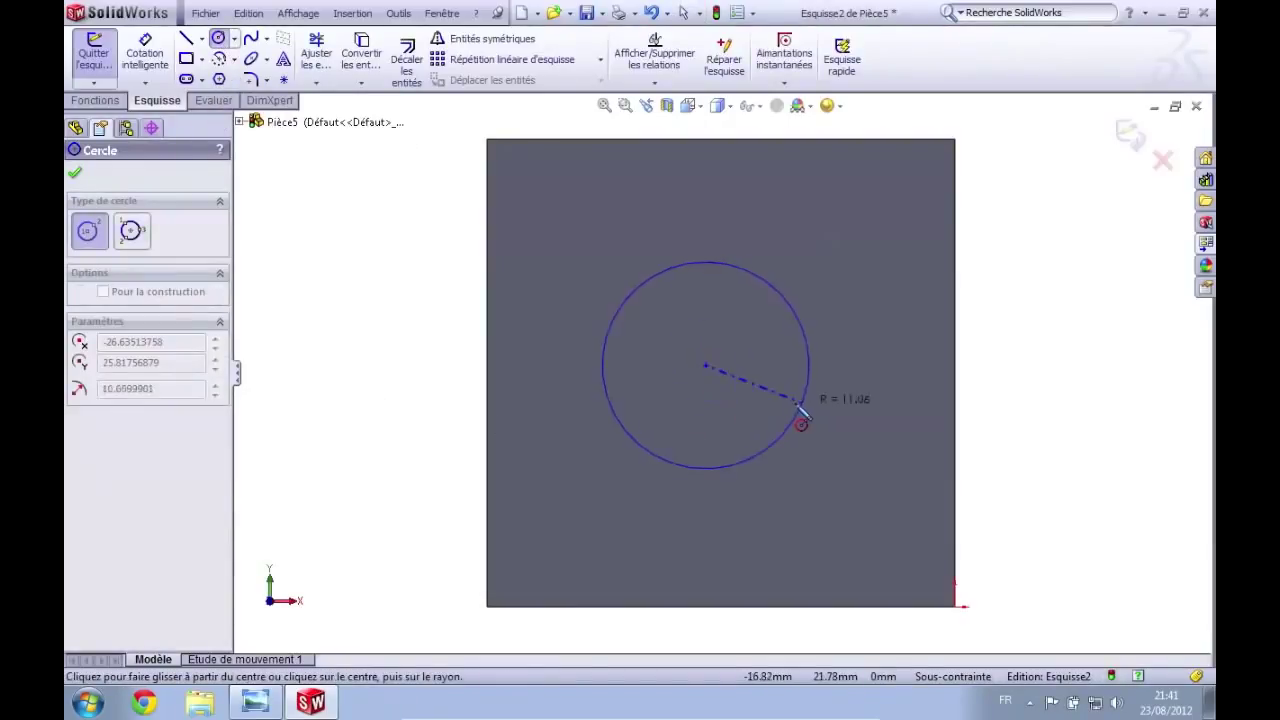
click(851, 425)
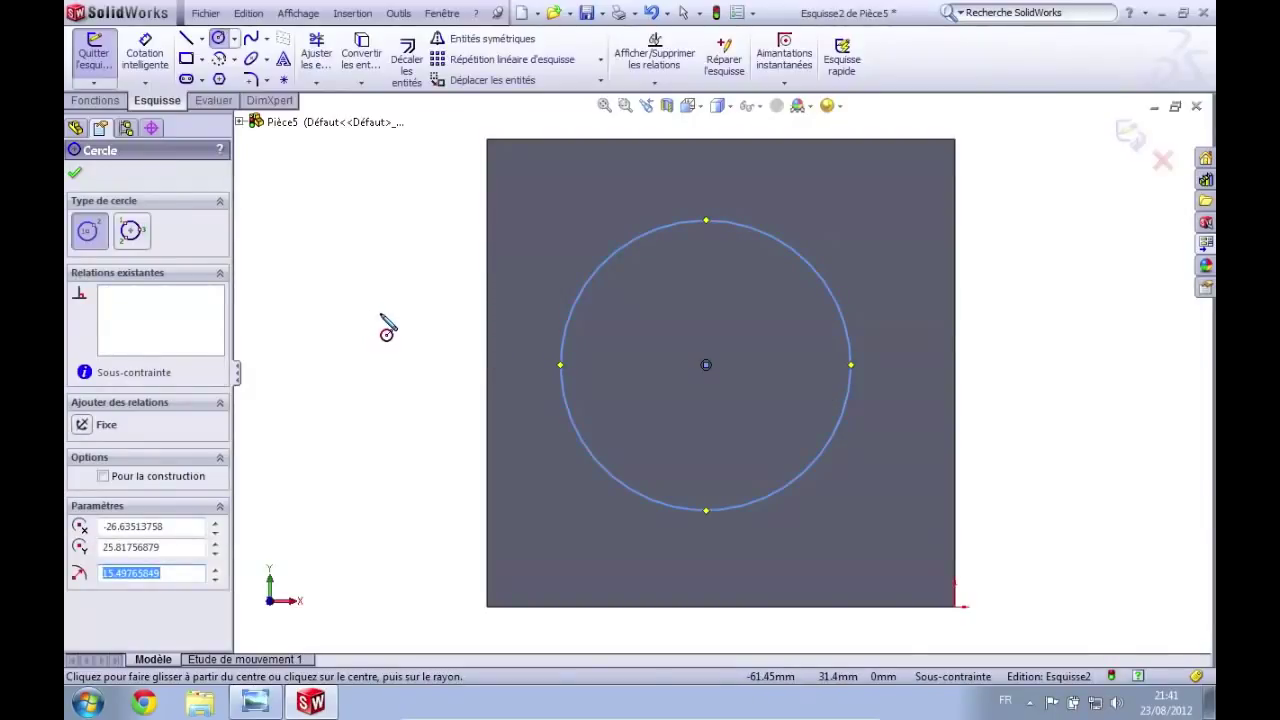
key(Escape)
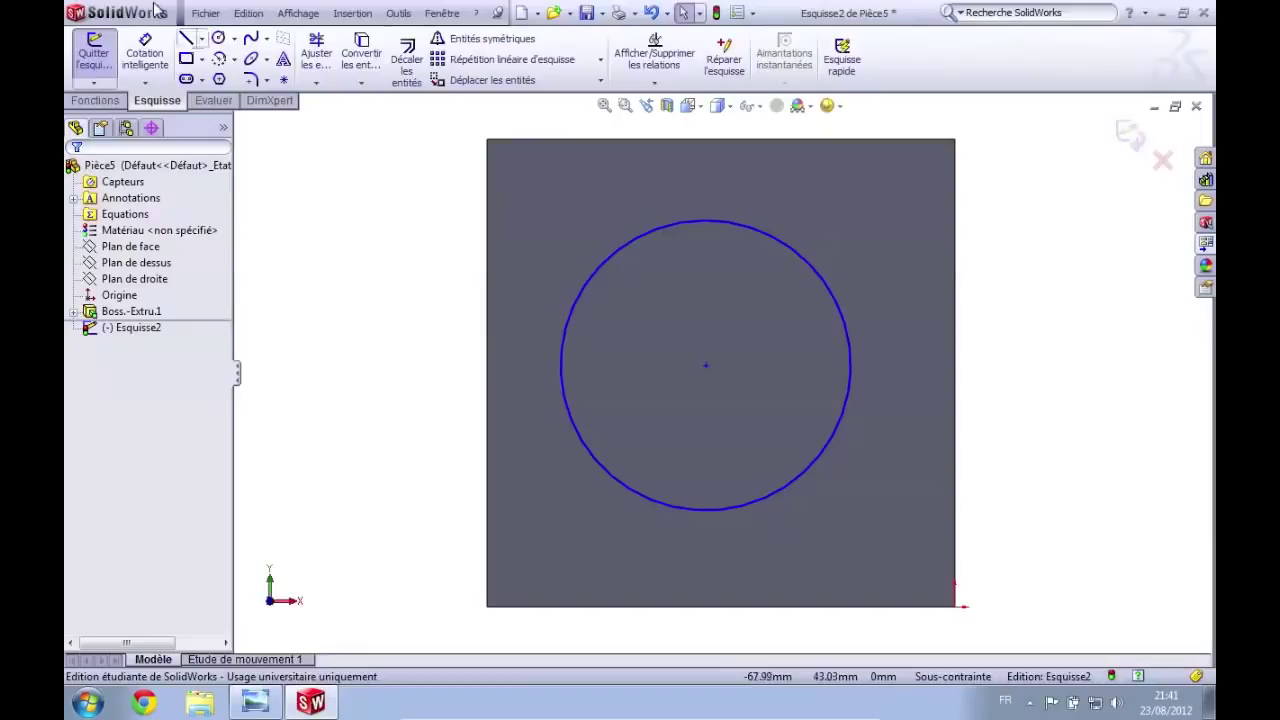
Step: Dimension the circle's diameter at 20 mm with Cotation intelligente
click(132, 55)
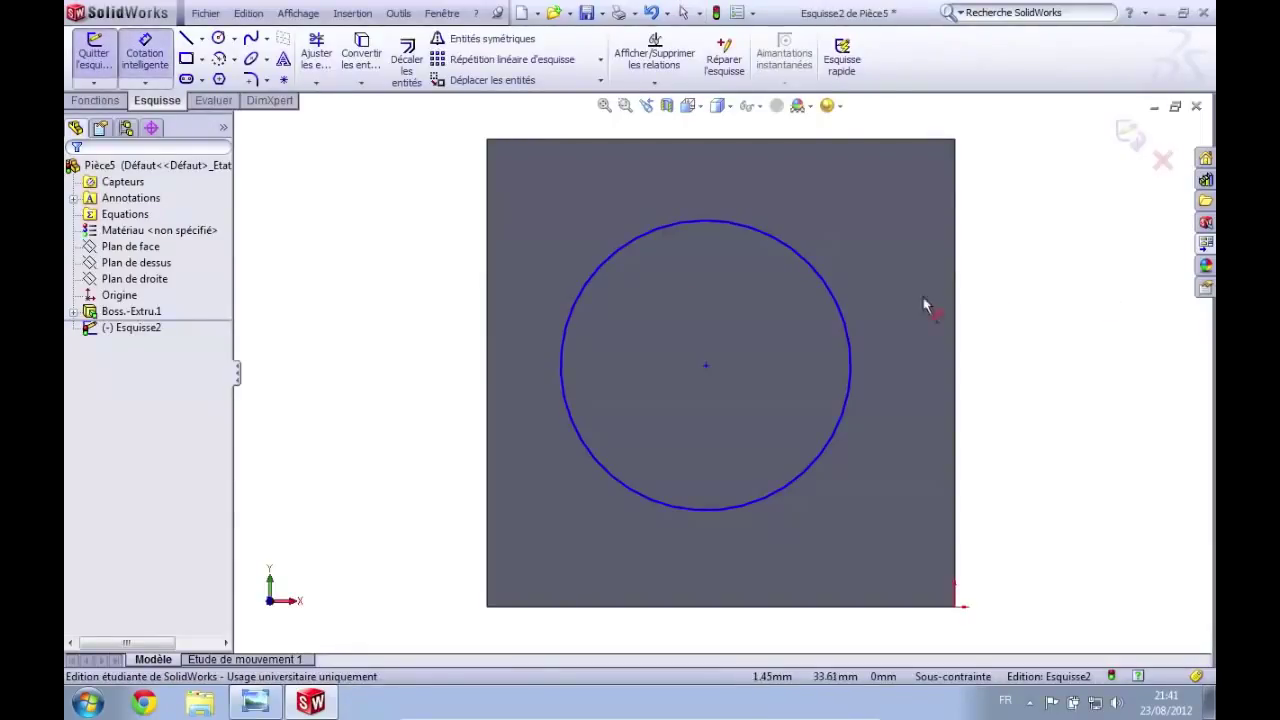
click(845, 325)
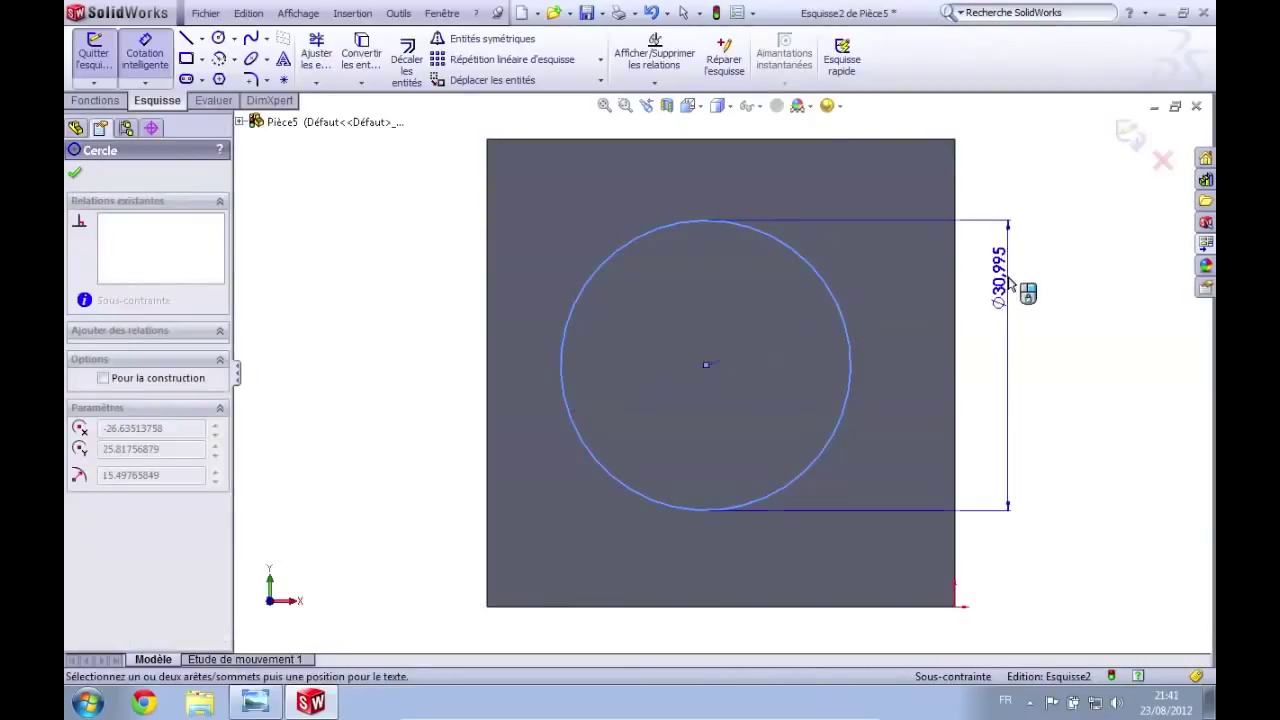
click(1045, 288)
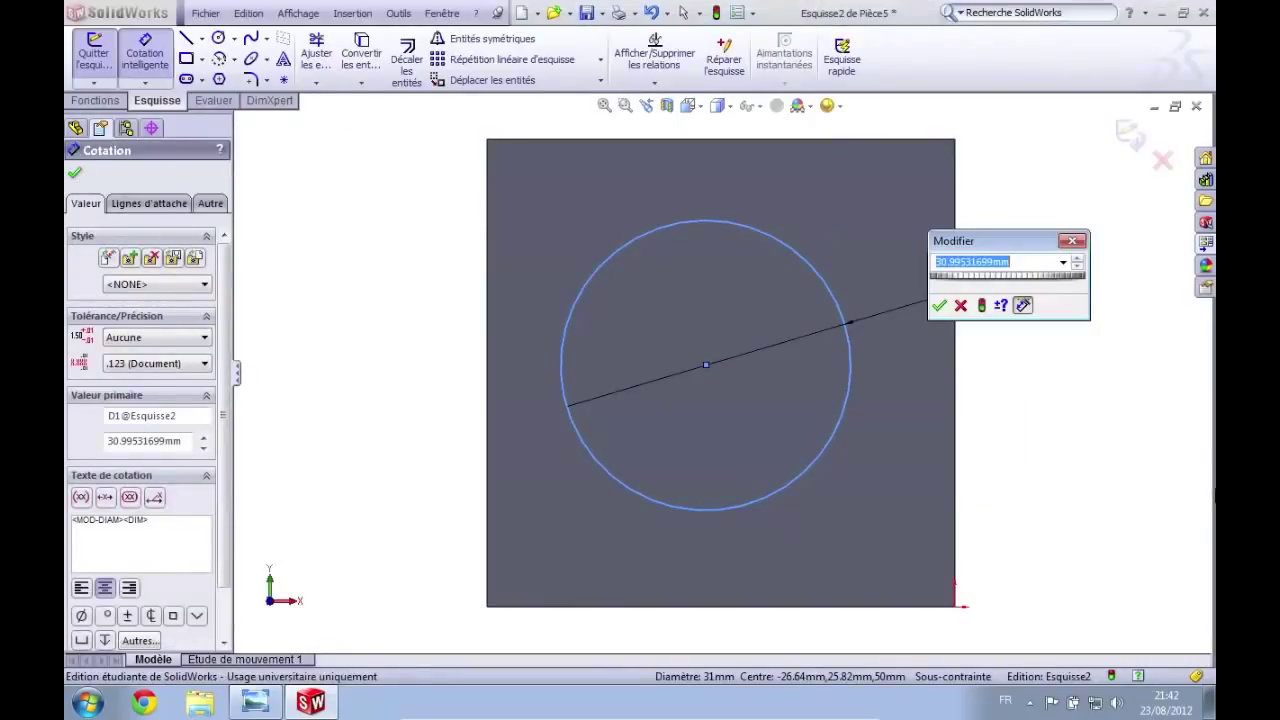
text(20)
key(Return)
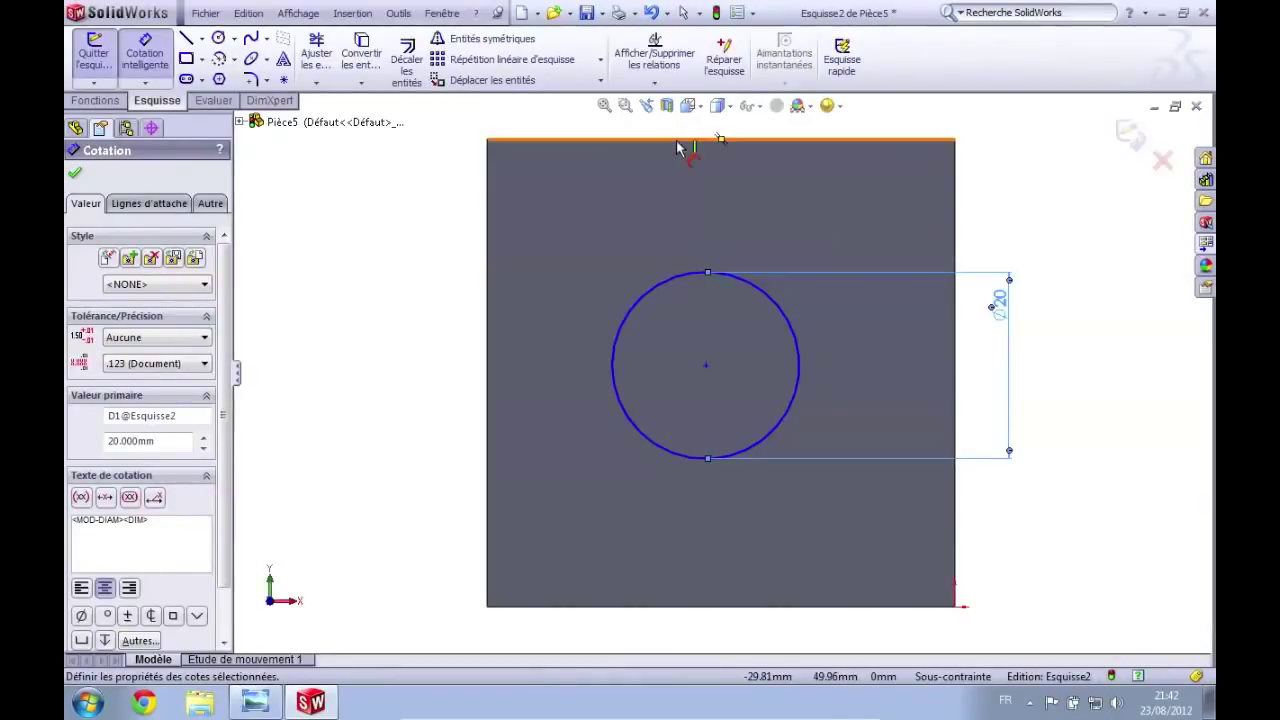
Step: Check the cube perce.TIF image and, back in SolidWorks, dimension the circle's center 25 mm from the face's top edge
click(255, 702)
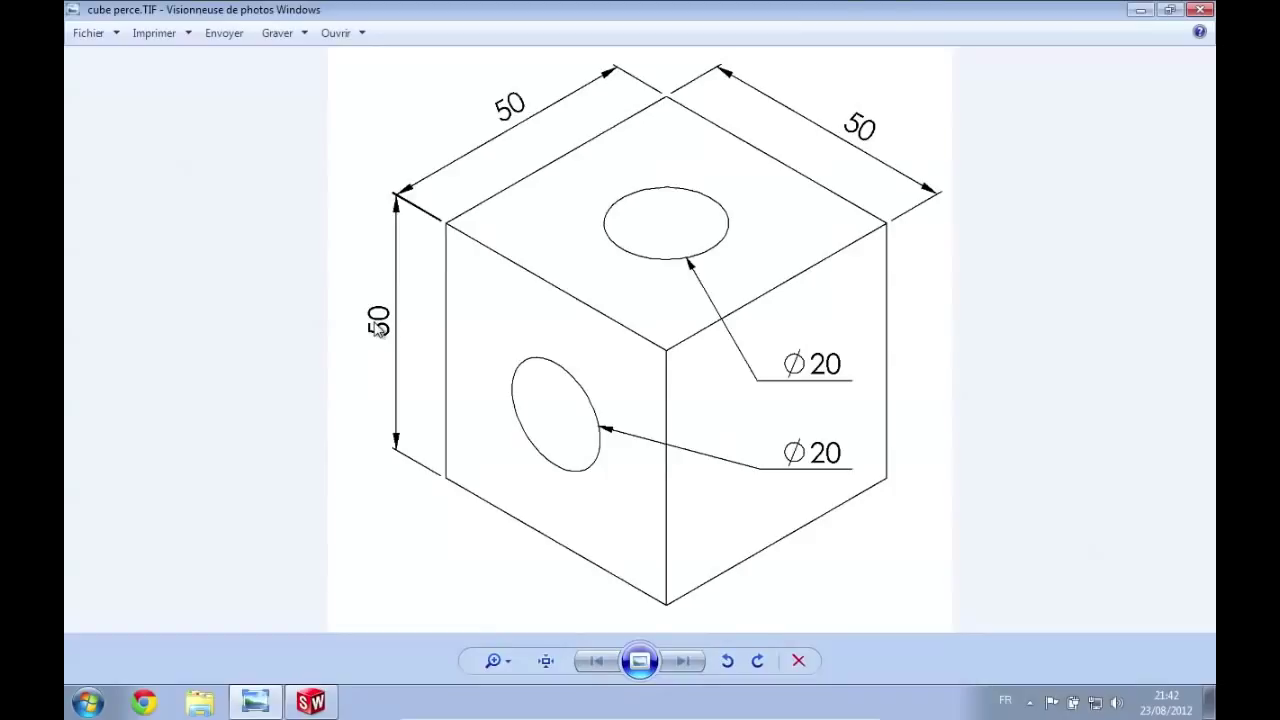
click(310, 702)
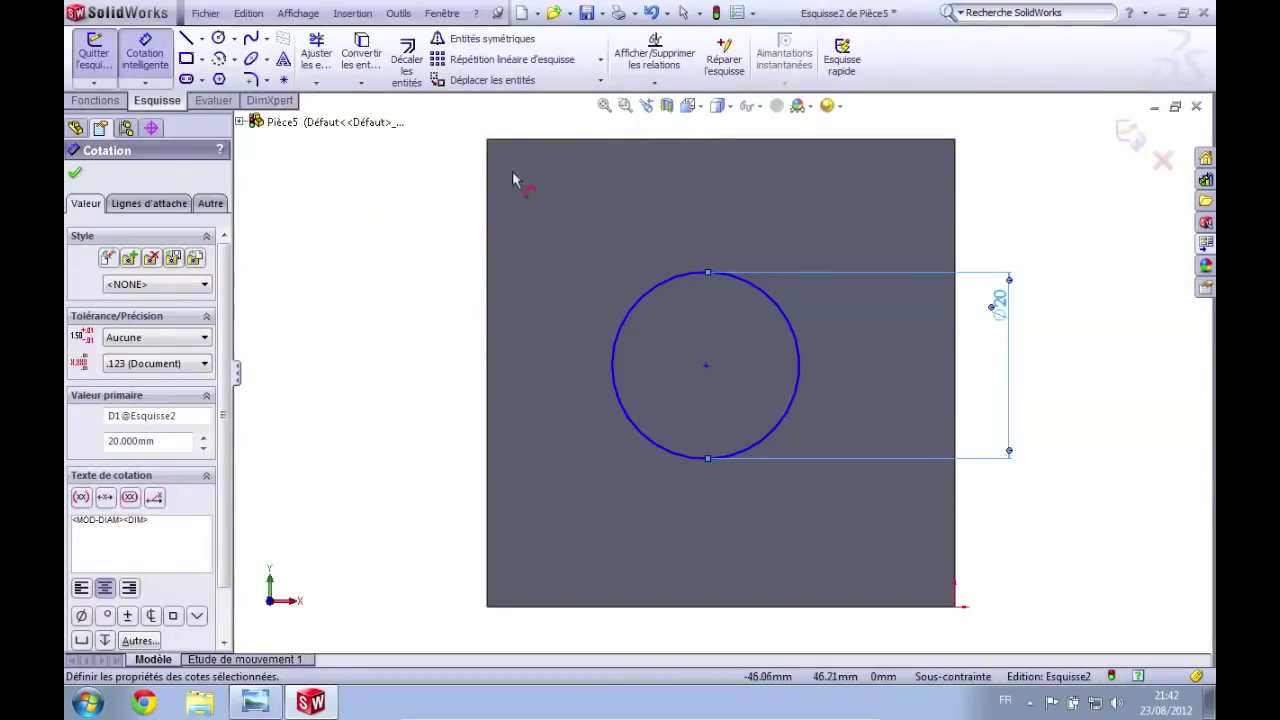
click(706, 367)
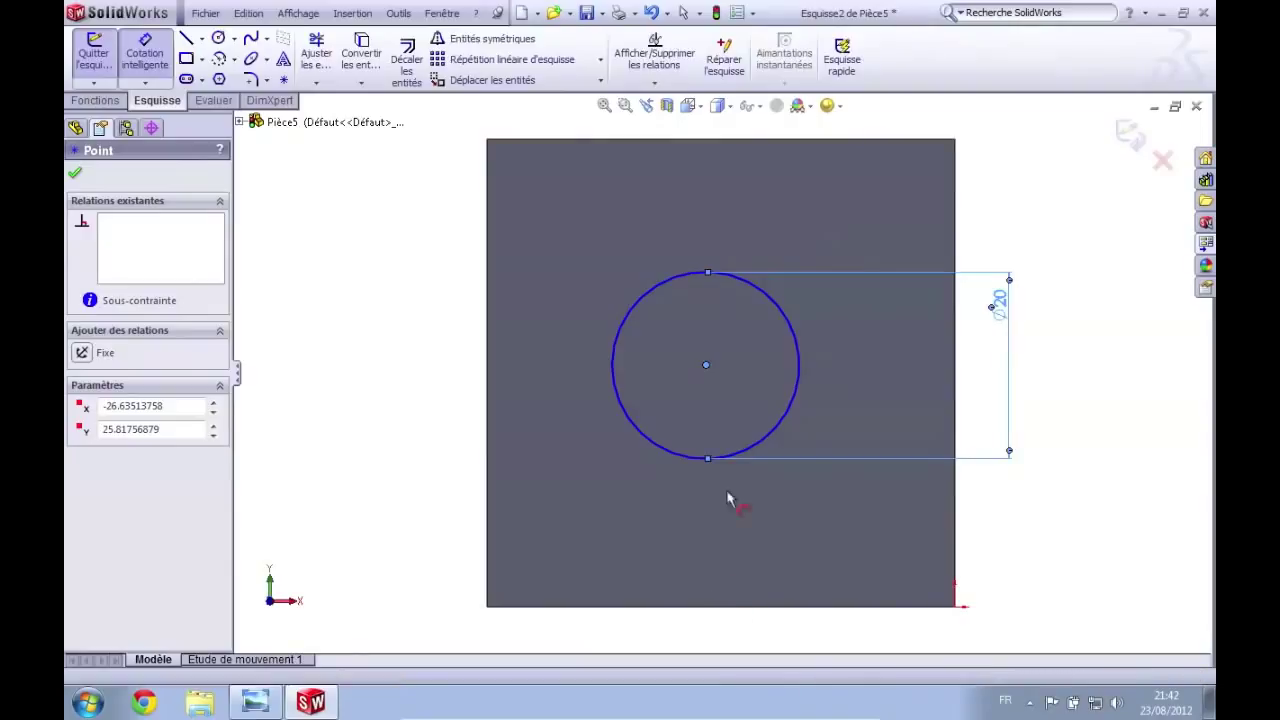
click(699, 140)
click(452, 250)
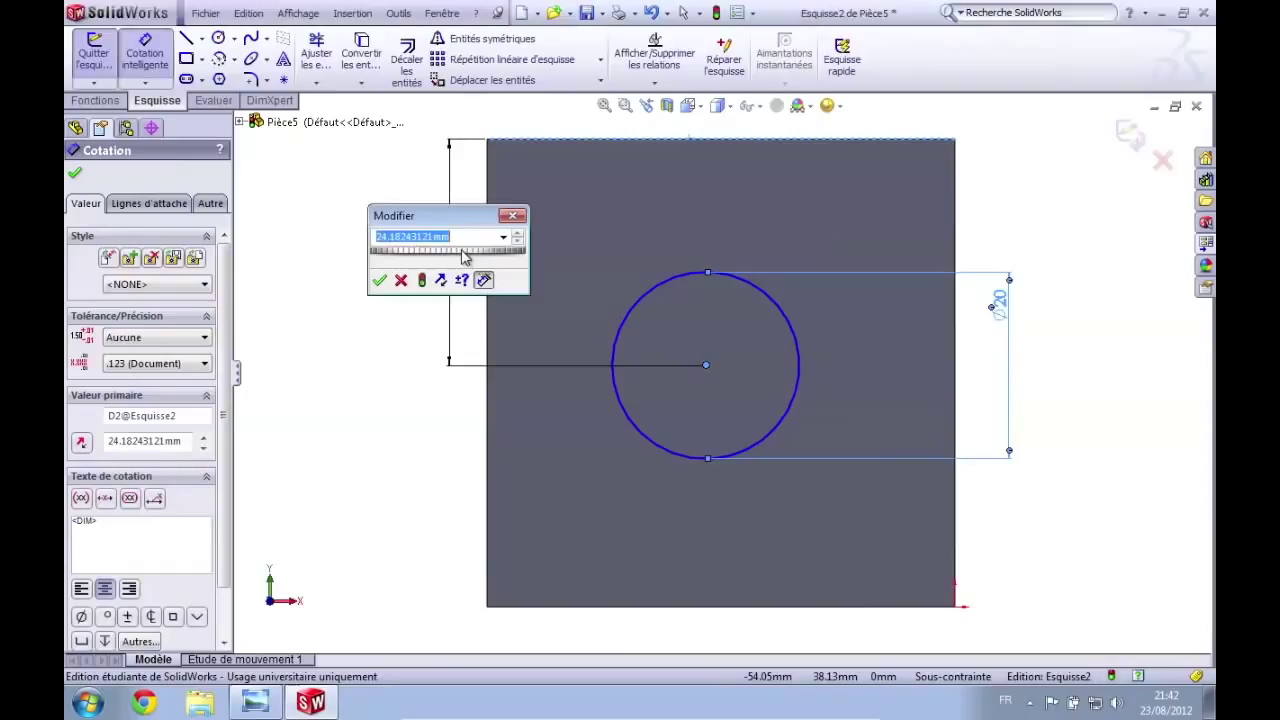
text(25)
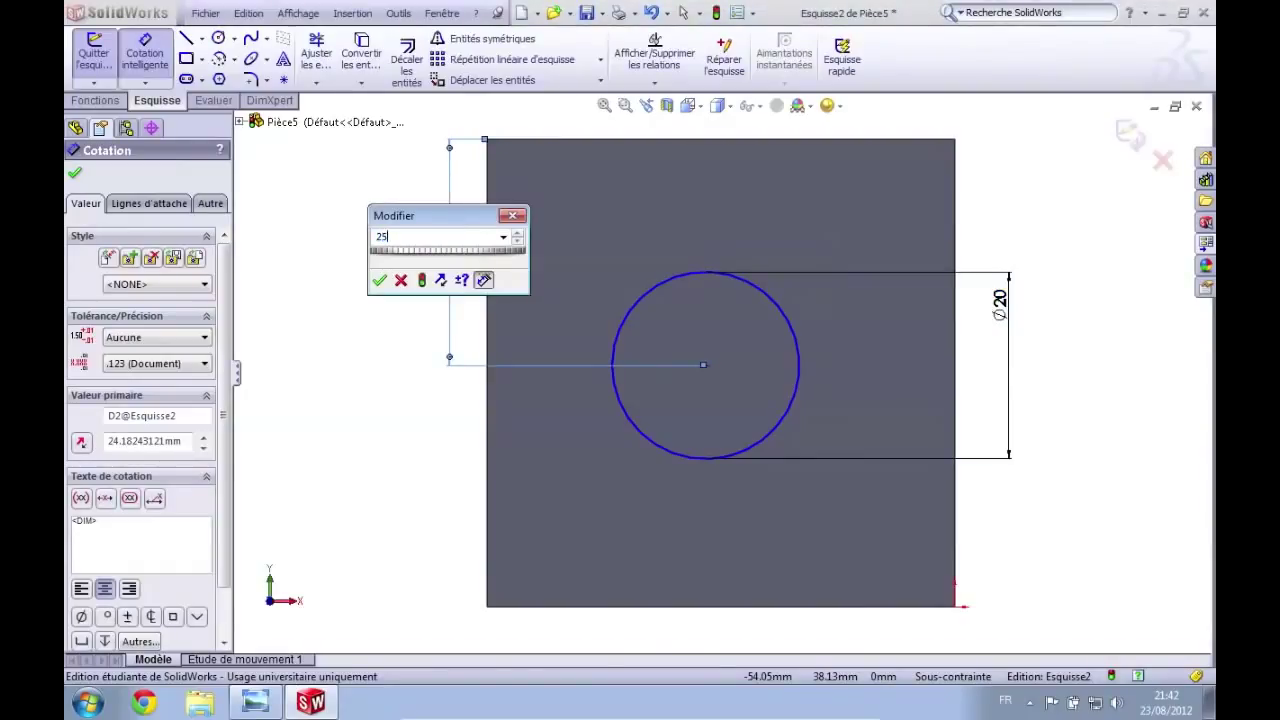
key(Return)
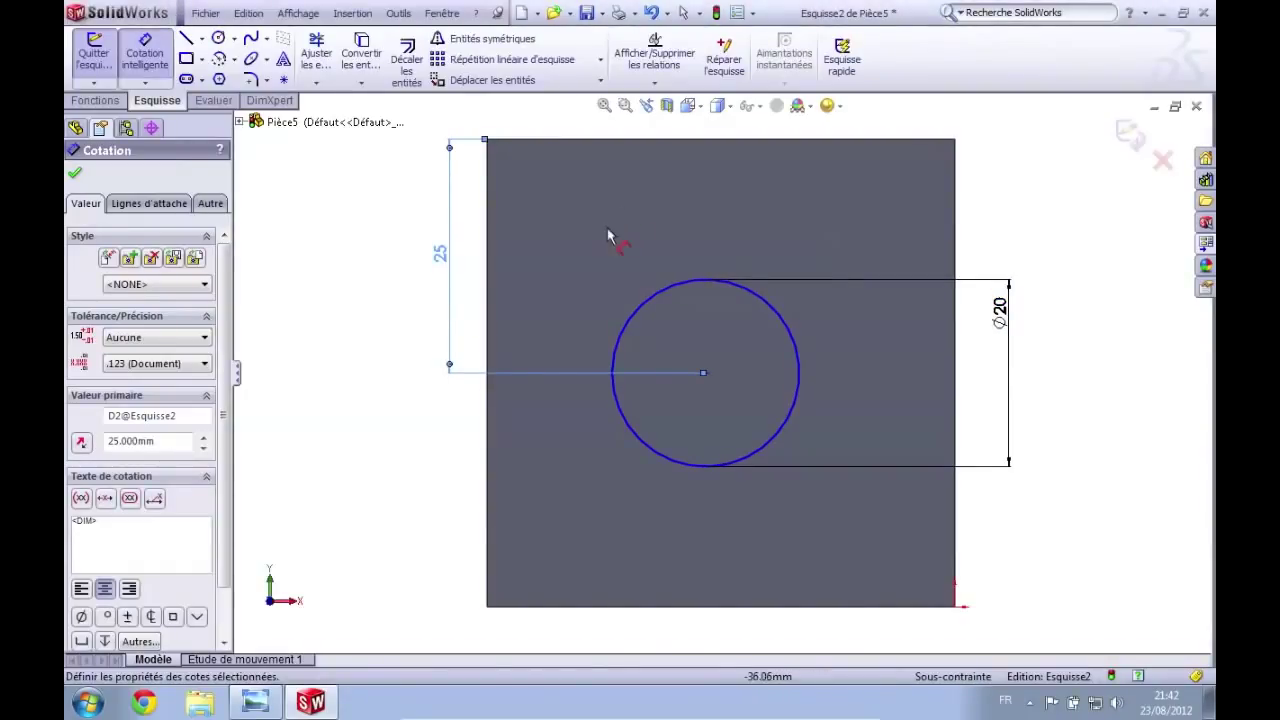
Step: Dimension the circle's center 25 mm from the front face's right edge with Cotation intelligente
click(708, 375)
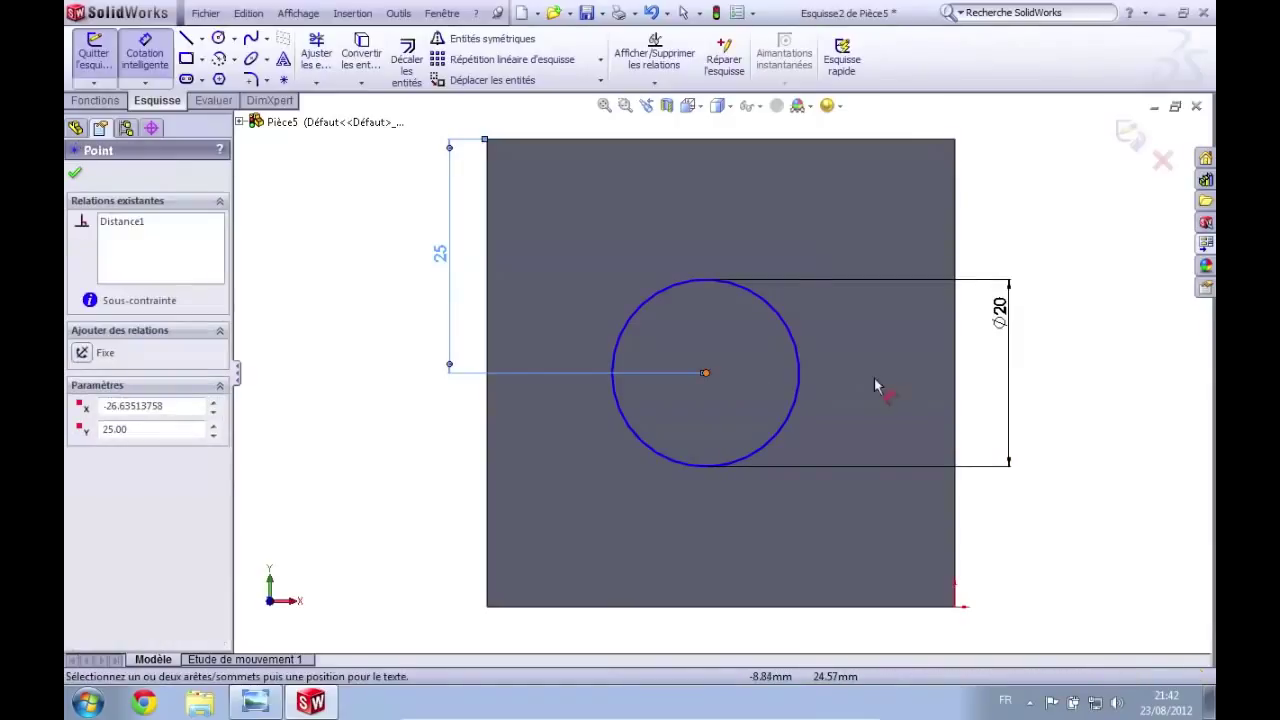
click(953, 387)
click(823, 208)
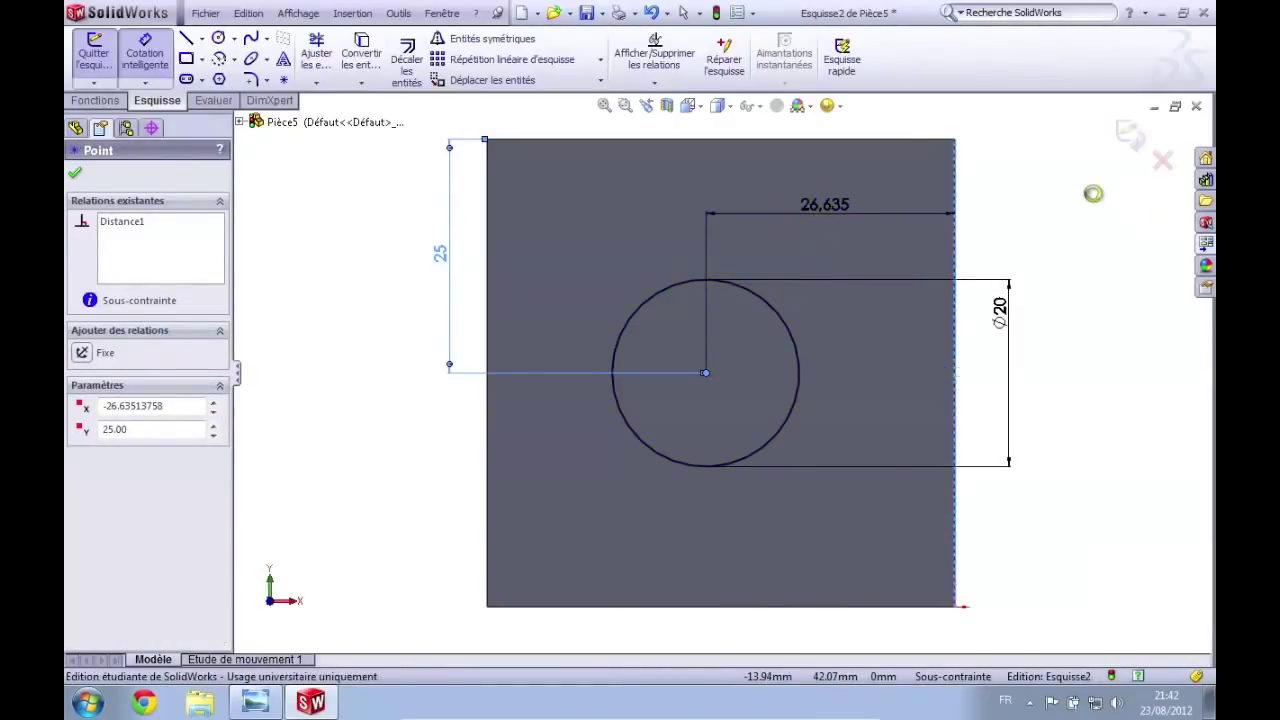
text(25)
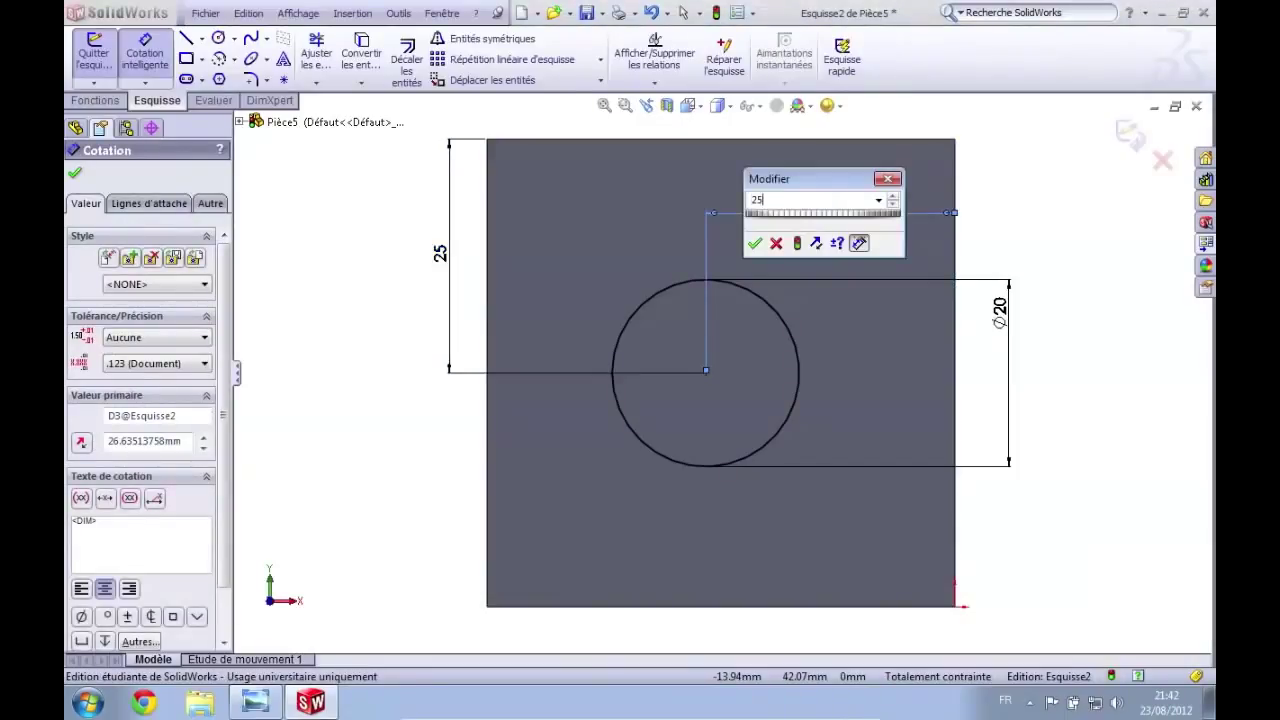
key(Return)
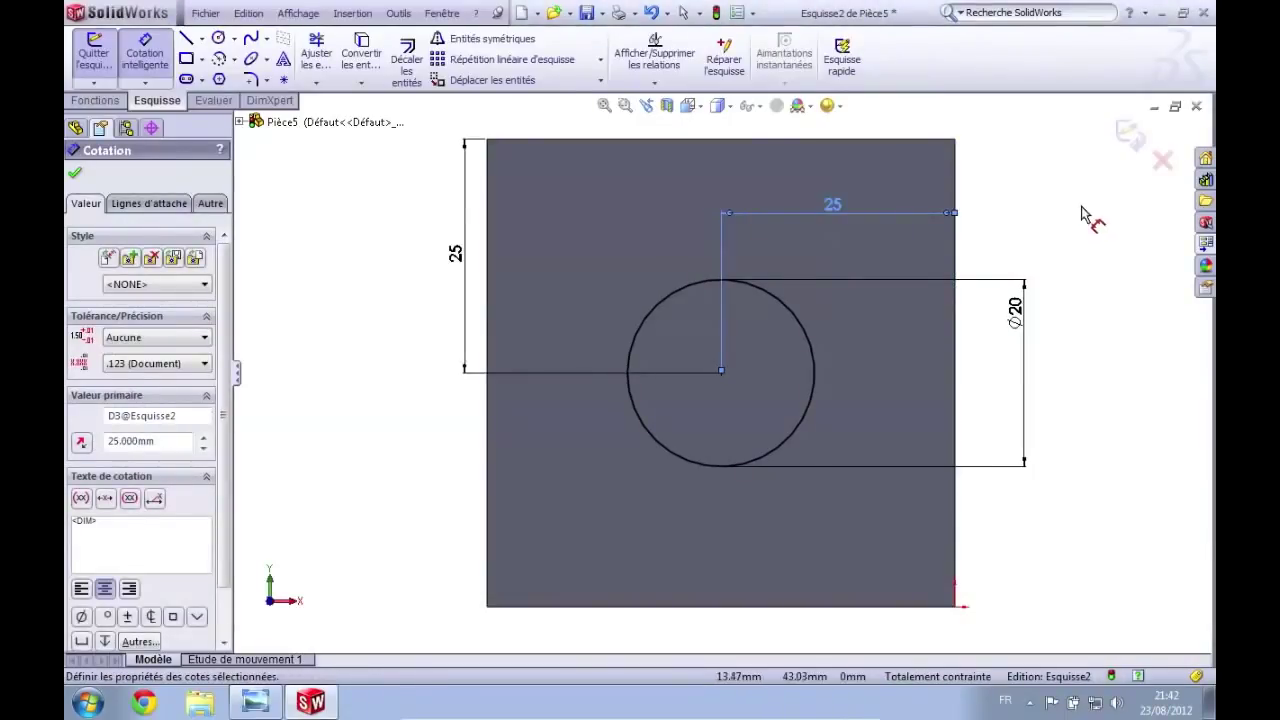
key(Escape)
Step: Try to add a second horizontal dimension from the circle's center to the front face's left edge
middle_drag(1058, 211, 1015, 270)
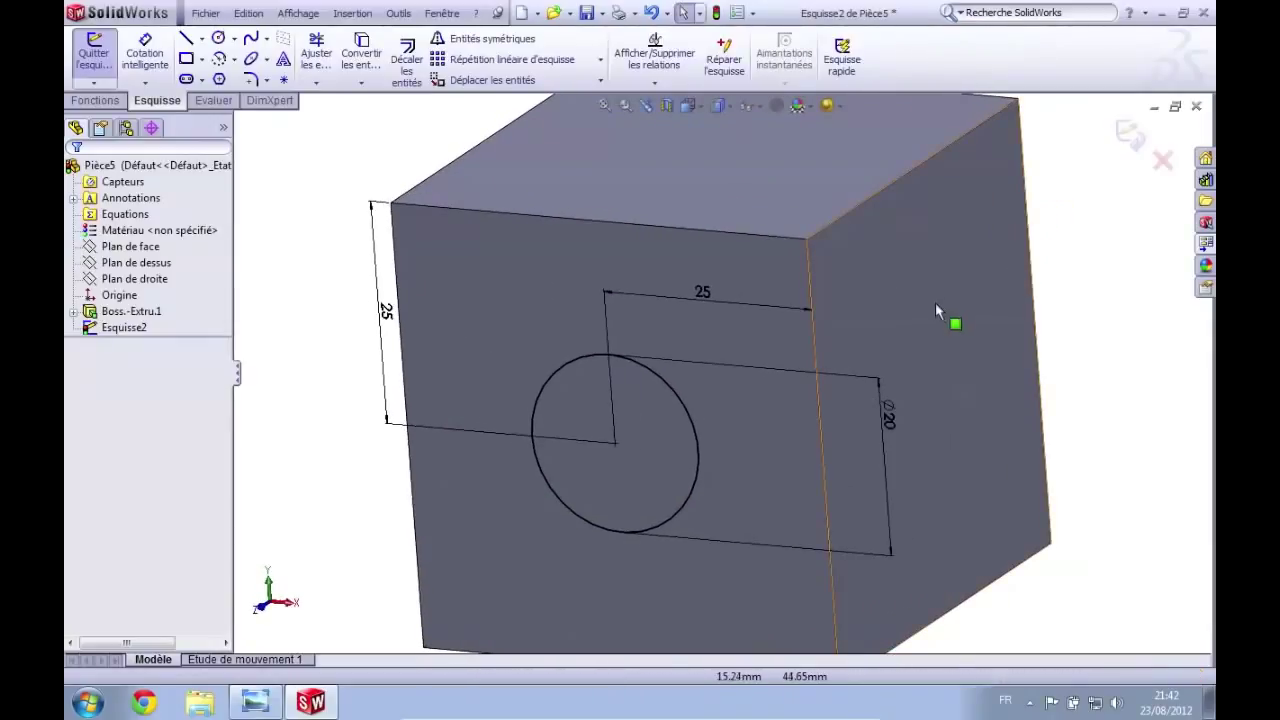
key(f)
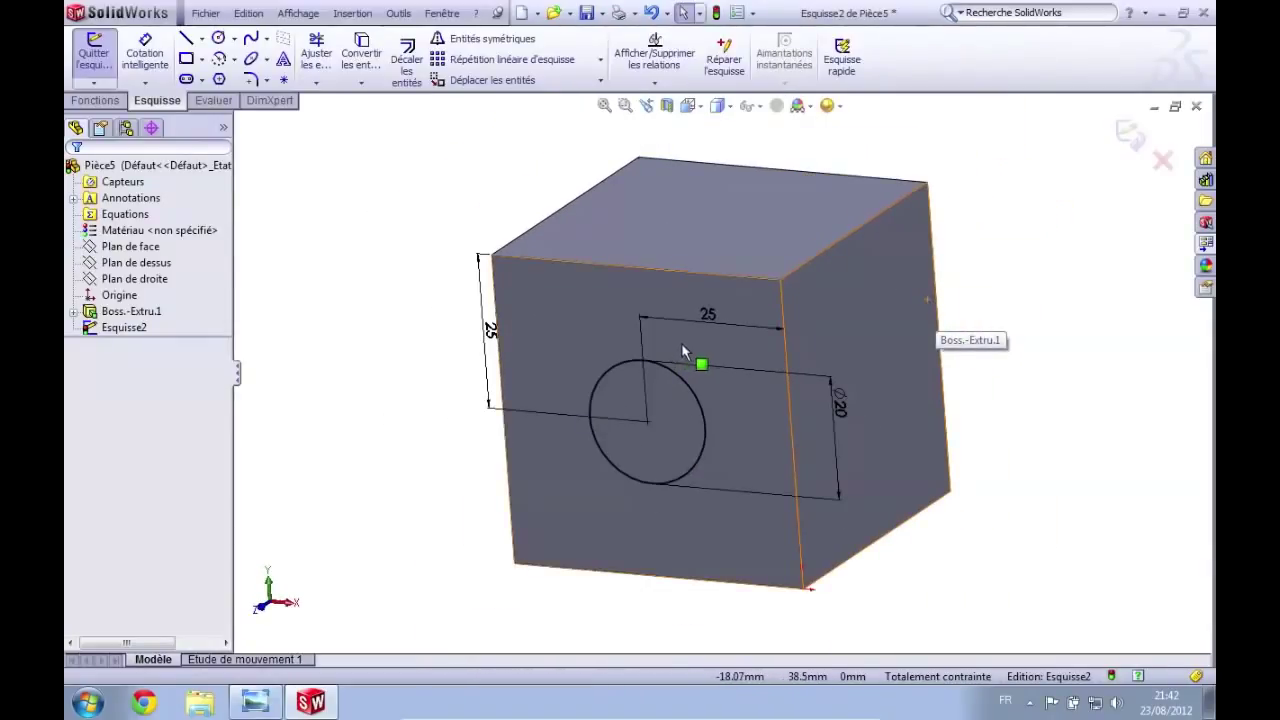
click(699, 106)
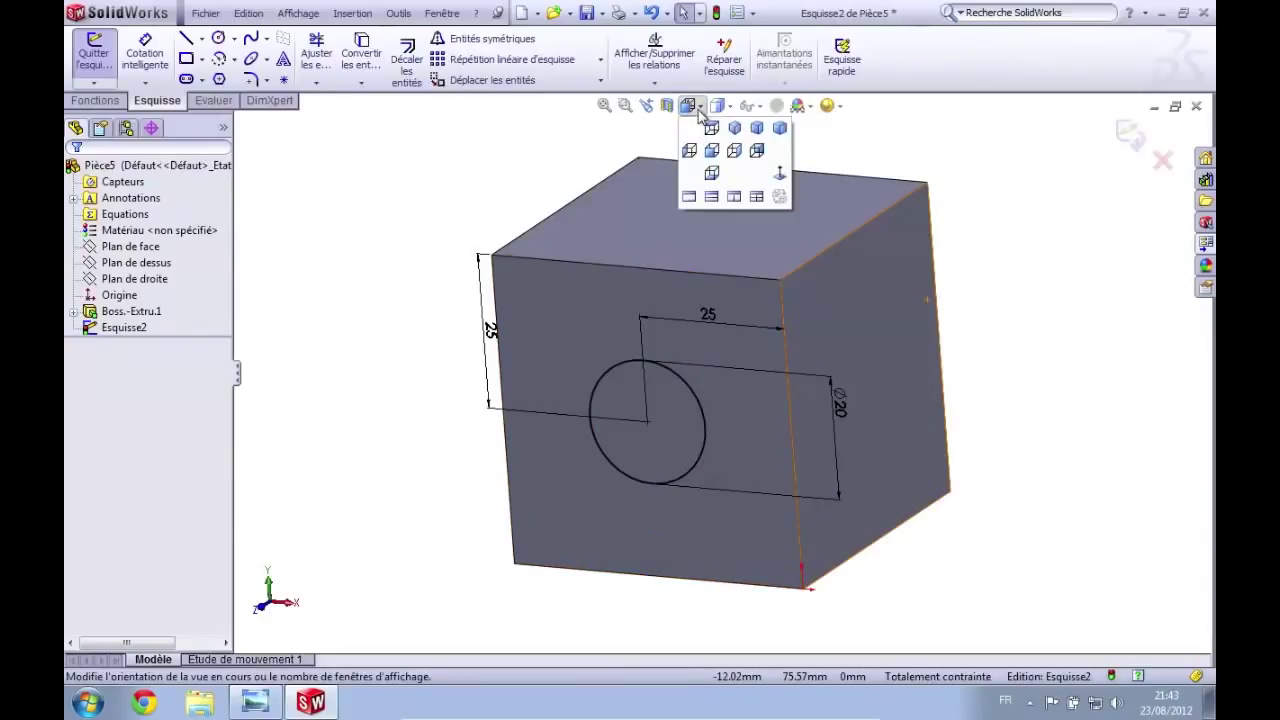
click(780, 173)
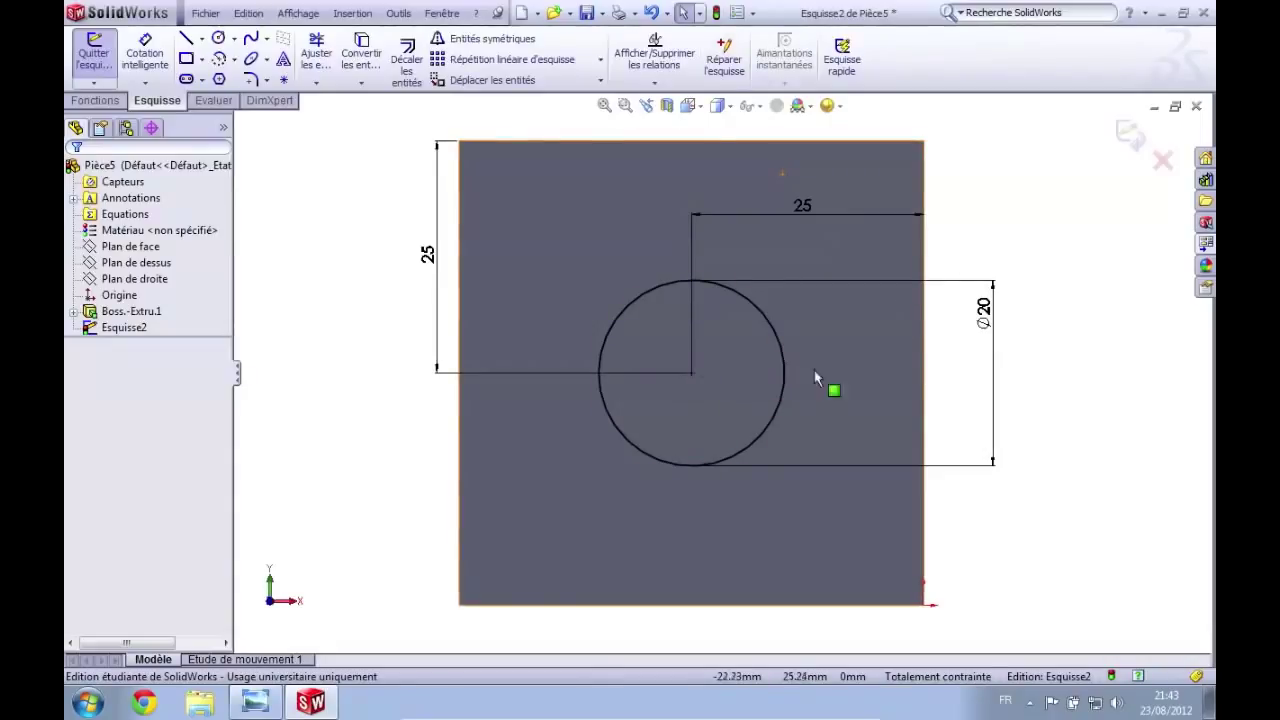
click(127, 53)
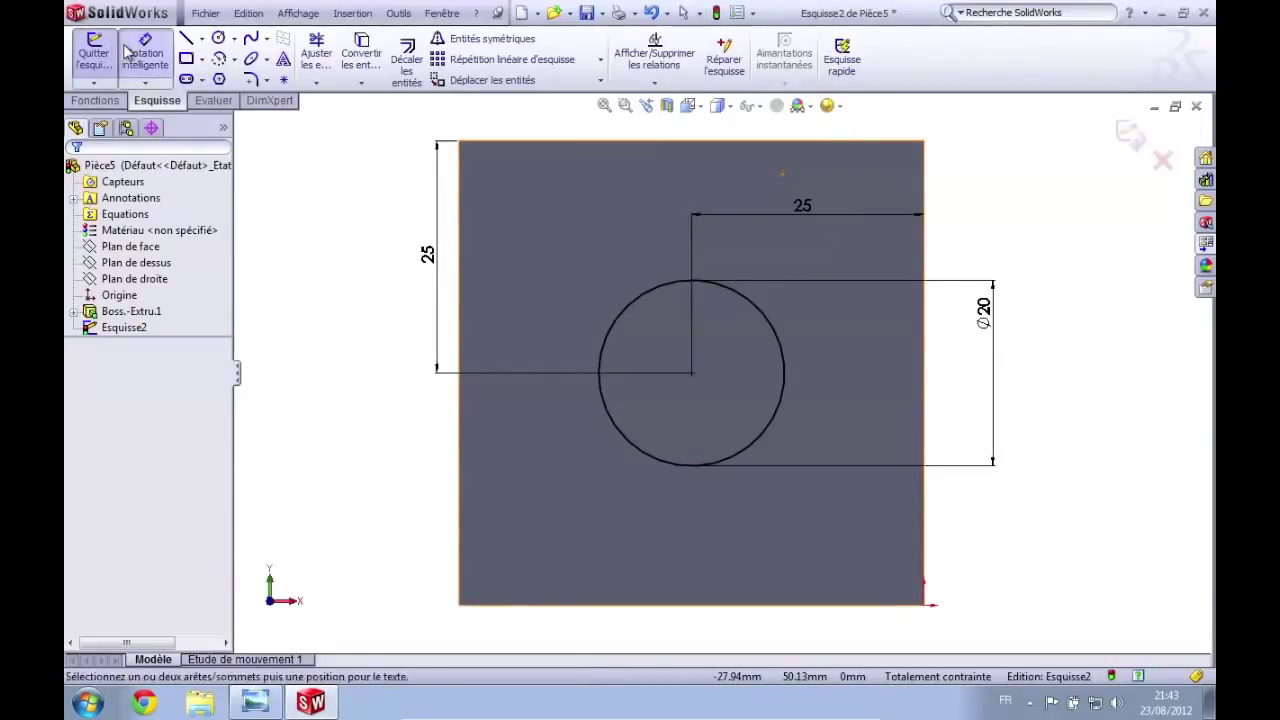
click(692, 375)
click(461, 198)
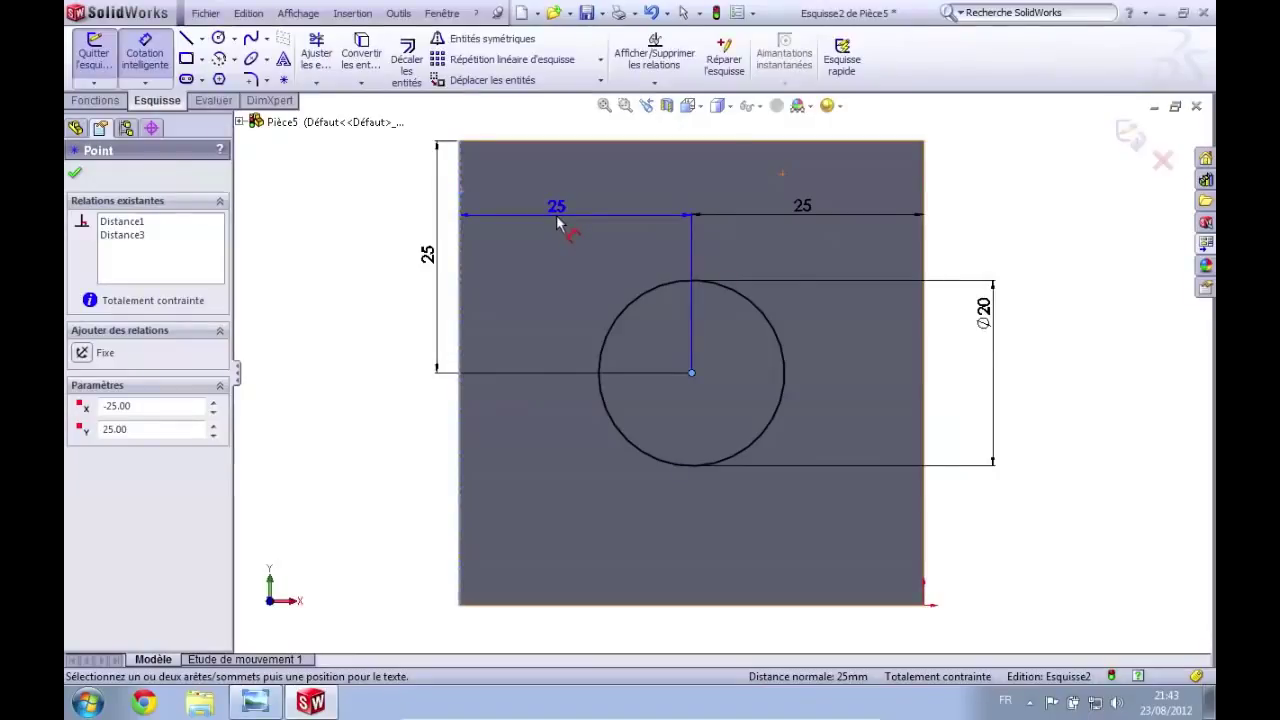
click(557, 222)
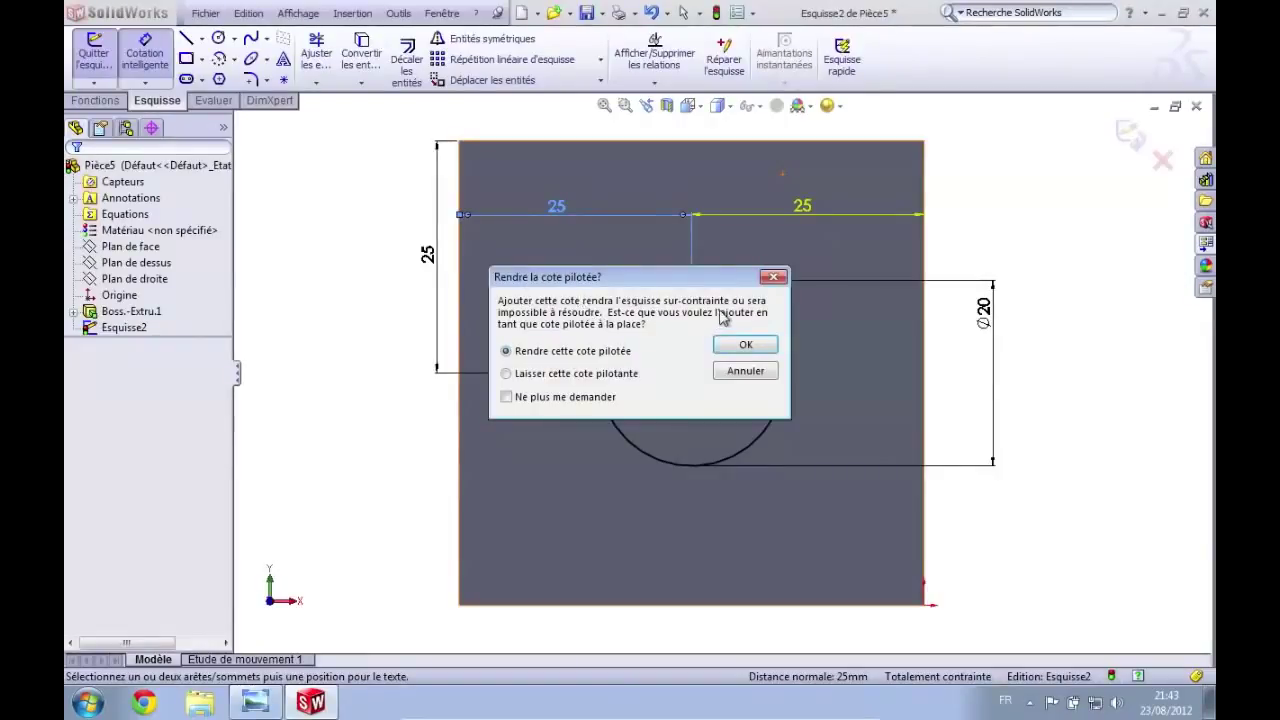
click(741, 372)
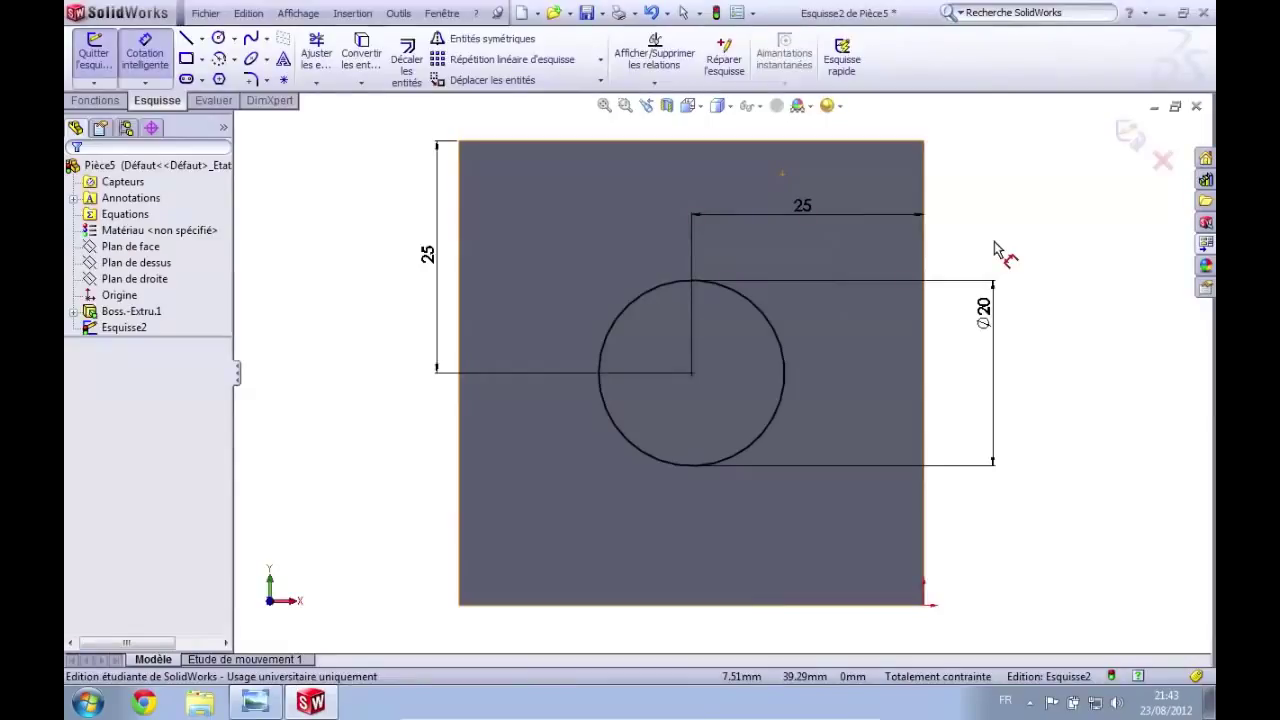
key(Escape)
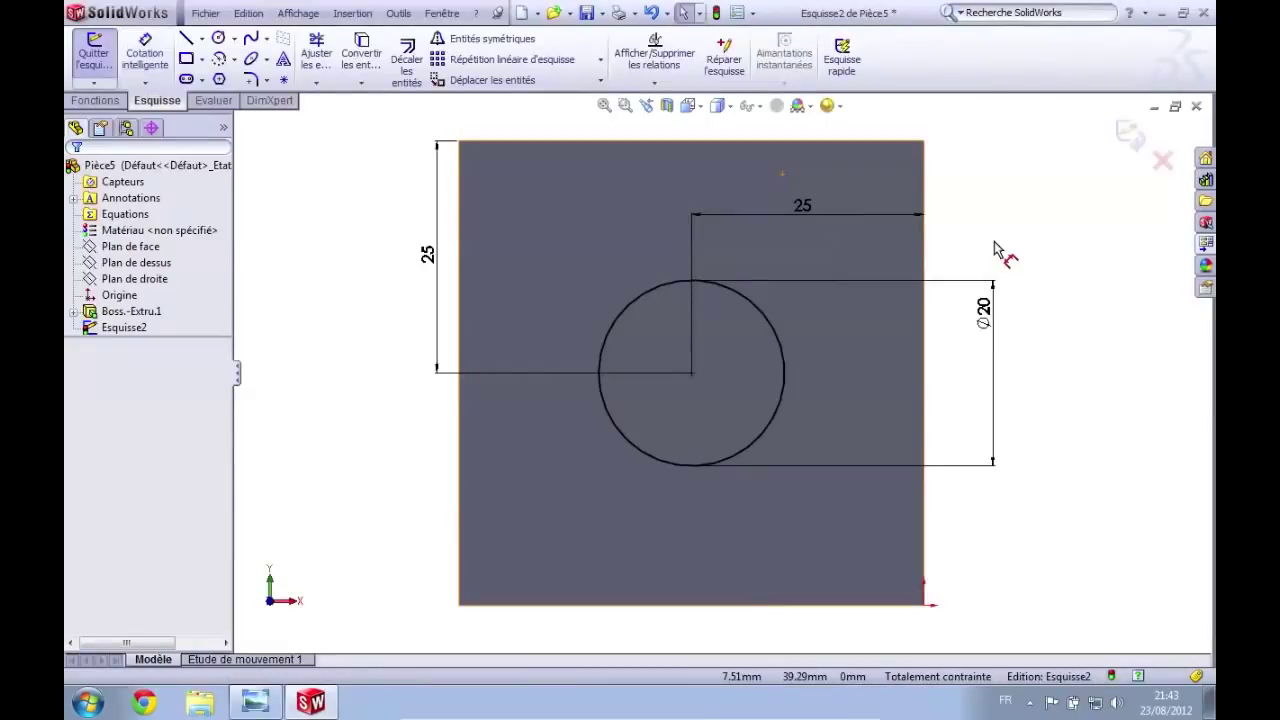
Step: Start an extruded cut (Enlèvement de matière extrudé) from the 20 mm circle sketch on the front face
click(98, 101)
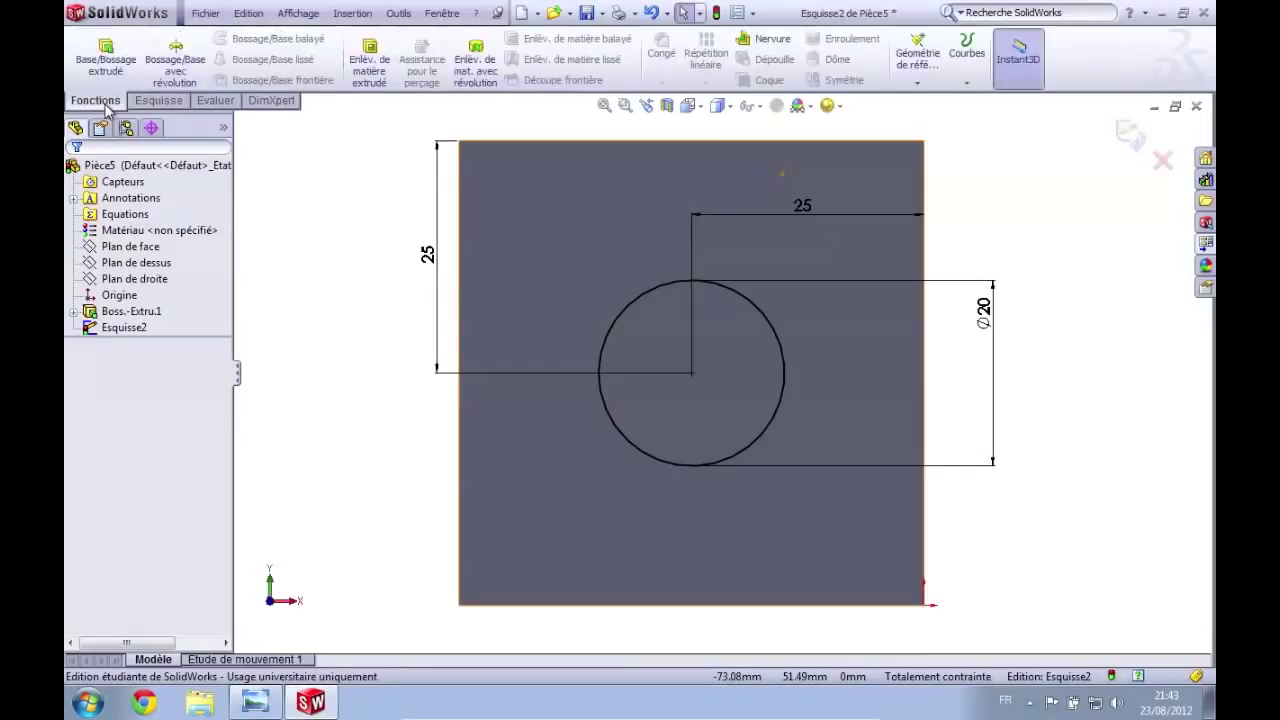
click(367, 72)
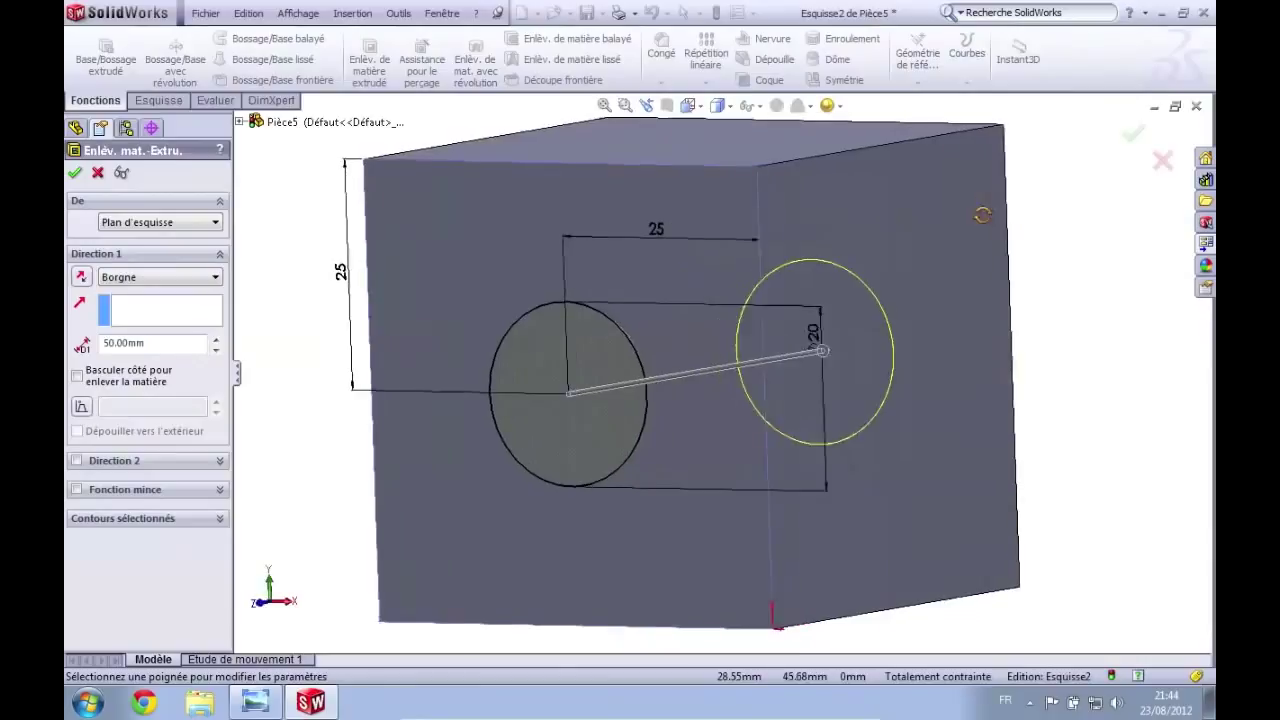
mouse_move(980, 229)
middle_down()
mouse_move(934, 234)
mouse_move(951, 257)
mouse_move(911, 226)
mouse_move(969, 248)
middle_up()
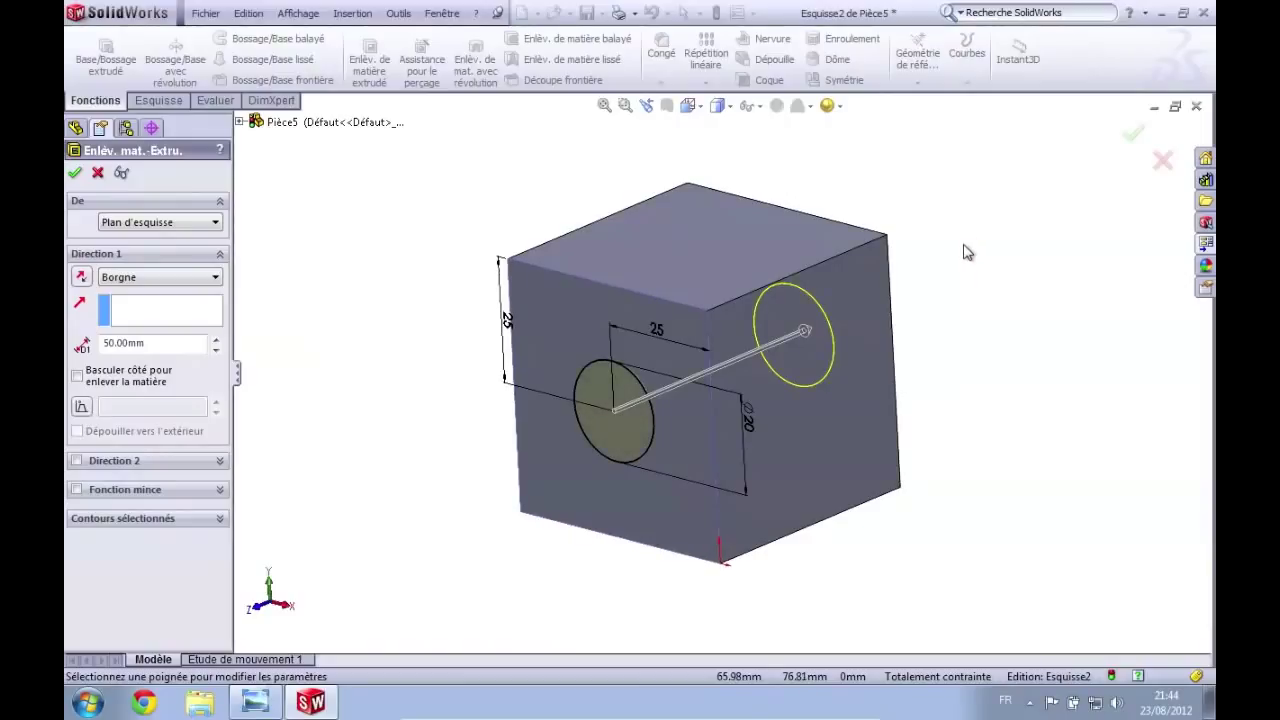
Step: Try blind (Borgne) cut depths of 60 mm, 50 mm and 35 mm while checking the preview inside the cube
click(215, 338)
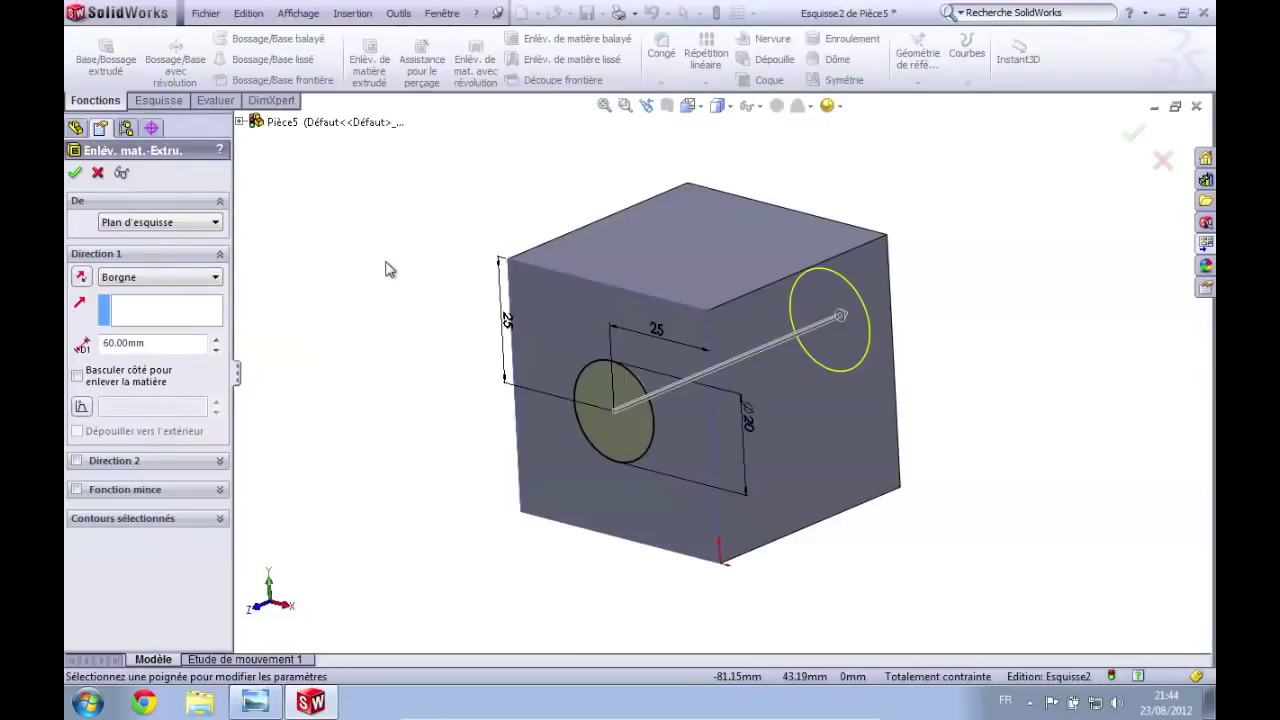
middle_drag(997, 306, 995, 345)
click(215, 349)
mouse_move(927, 251)
middle_down()
mouse_move(877, 246)
mouse_move(900, 317)
mouse_move(954, 232)
mouse_move(1000, 246)
mouse_move(986, 274)
mouse_move(963, 278)
middle_up()
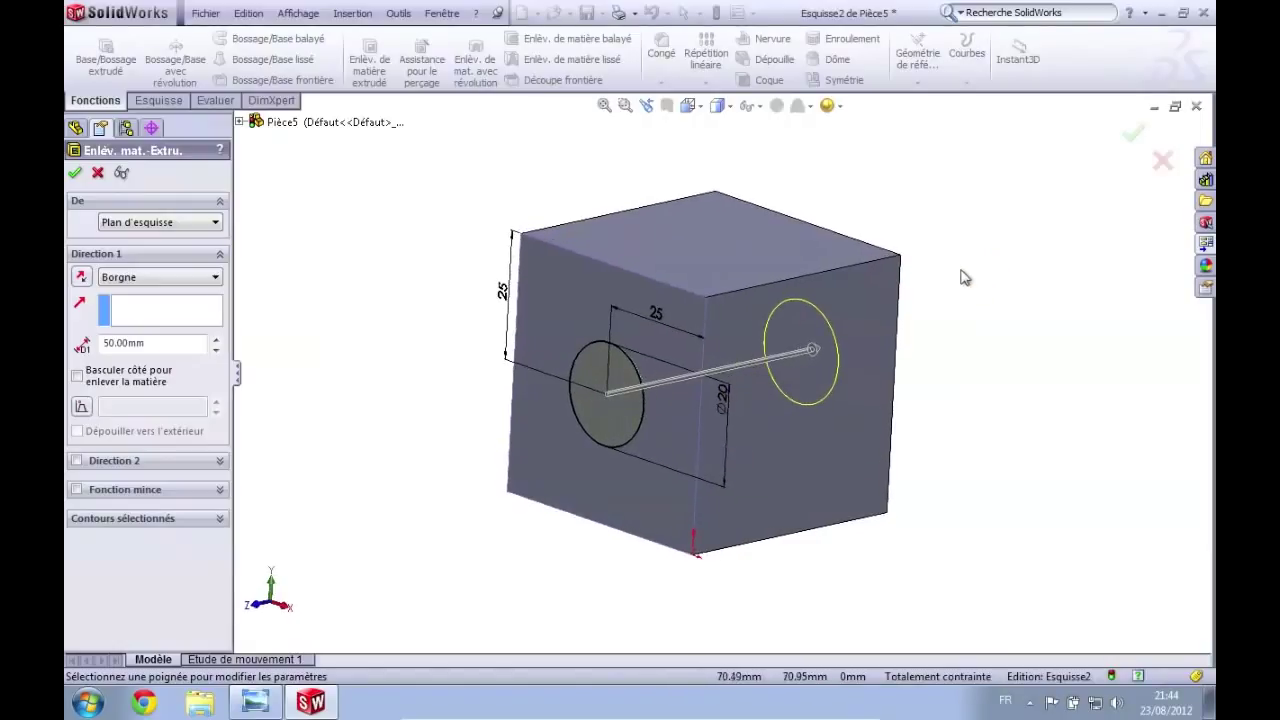
middle_drag(815, 366, 849, 349)
drag(872, 362, 929, 317)
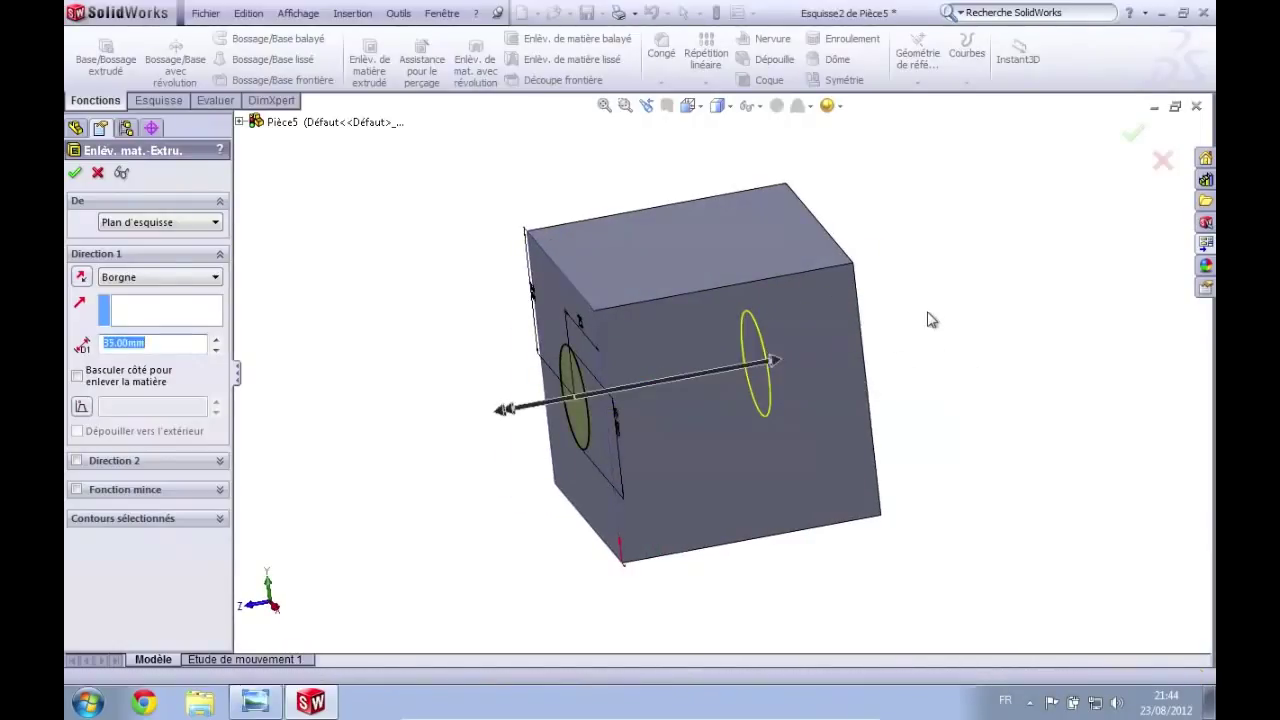
middle_drag(906, 366, 951, 320)
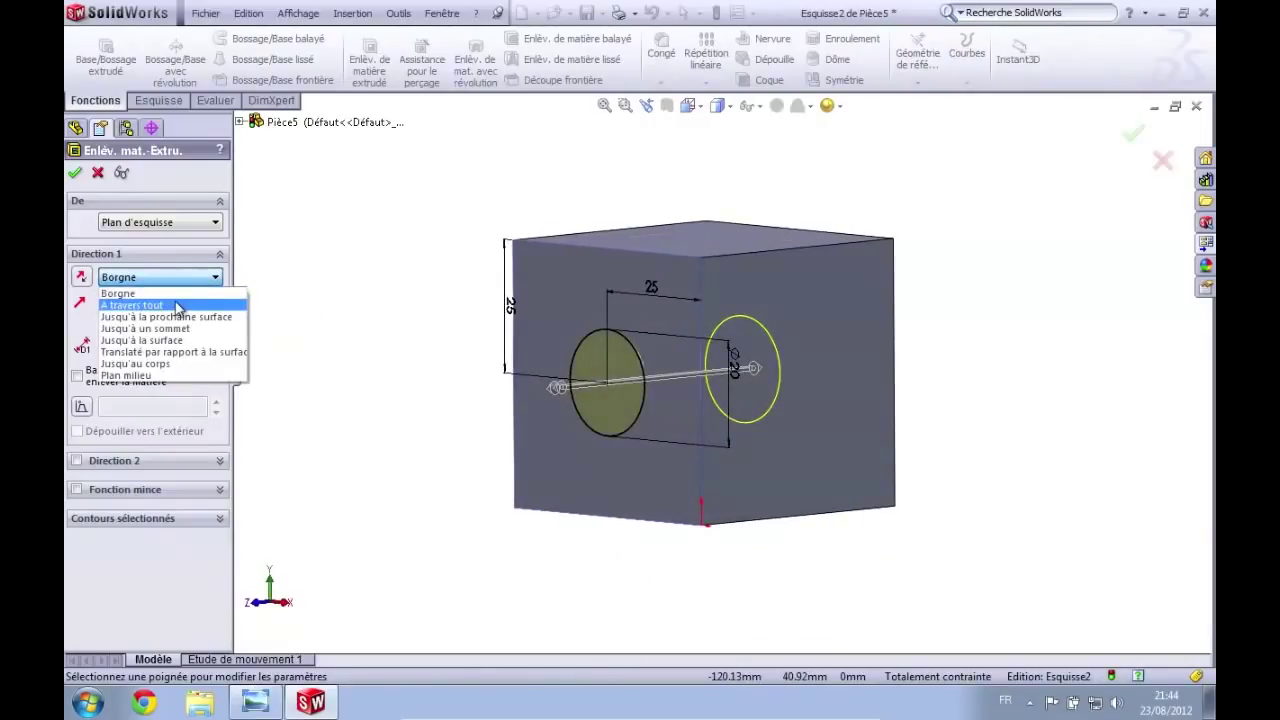
Step: Set the cut's end condition to A travers tout and validate the hole through the cube
click(176, 306)
middle_drag(986, 251, 955, 272)
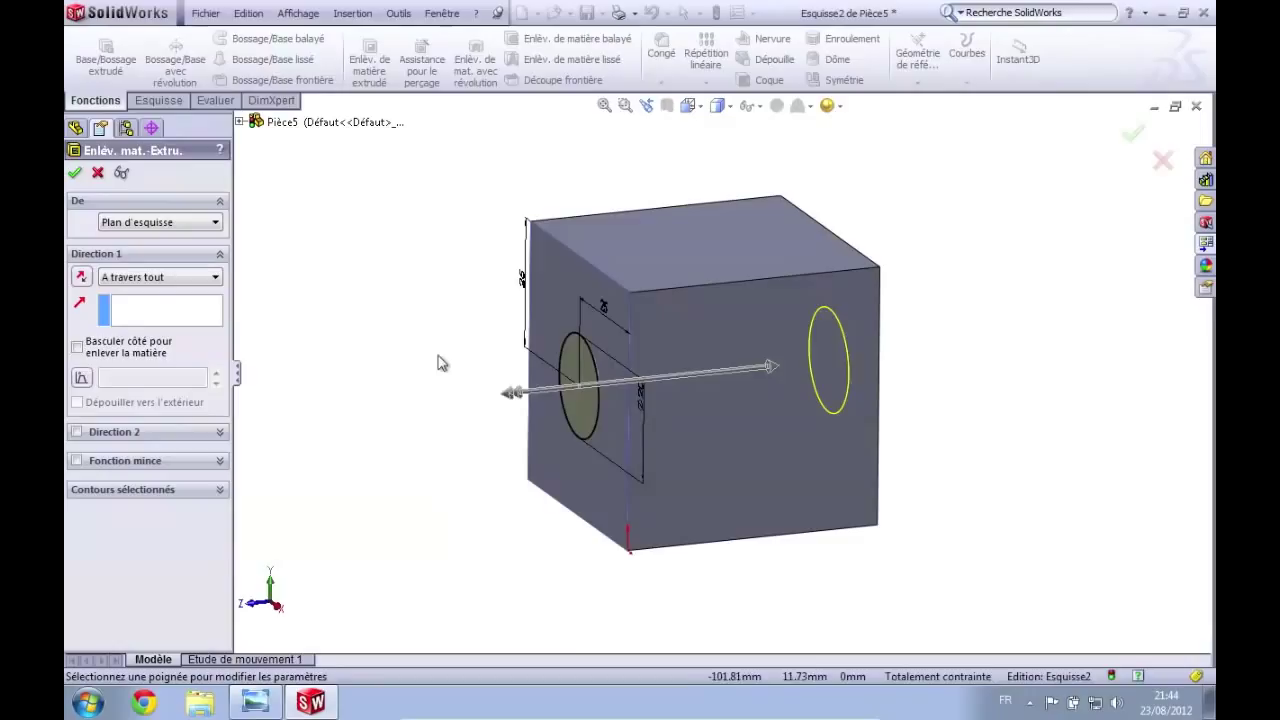
middle_drag(387, 342, 425, 350)
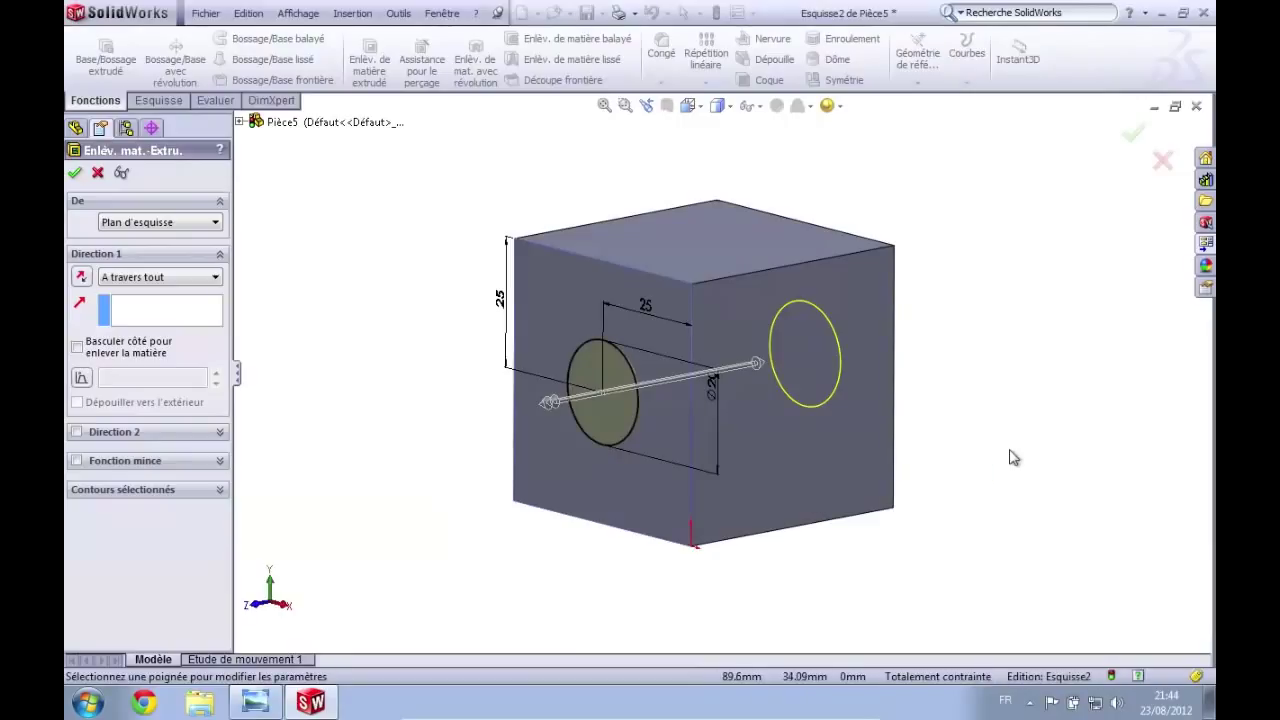
middle_drag(1011, 451, 1008, 475)
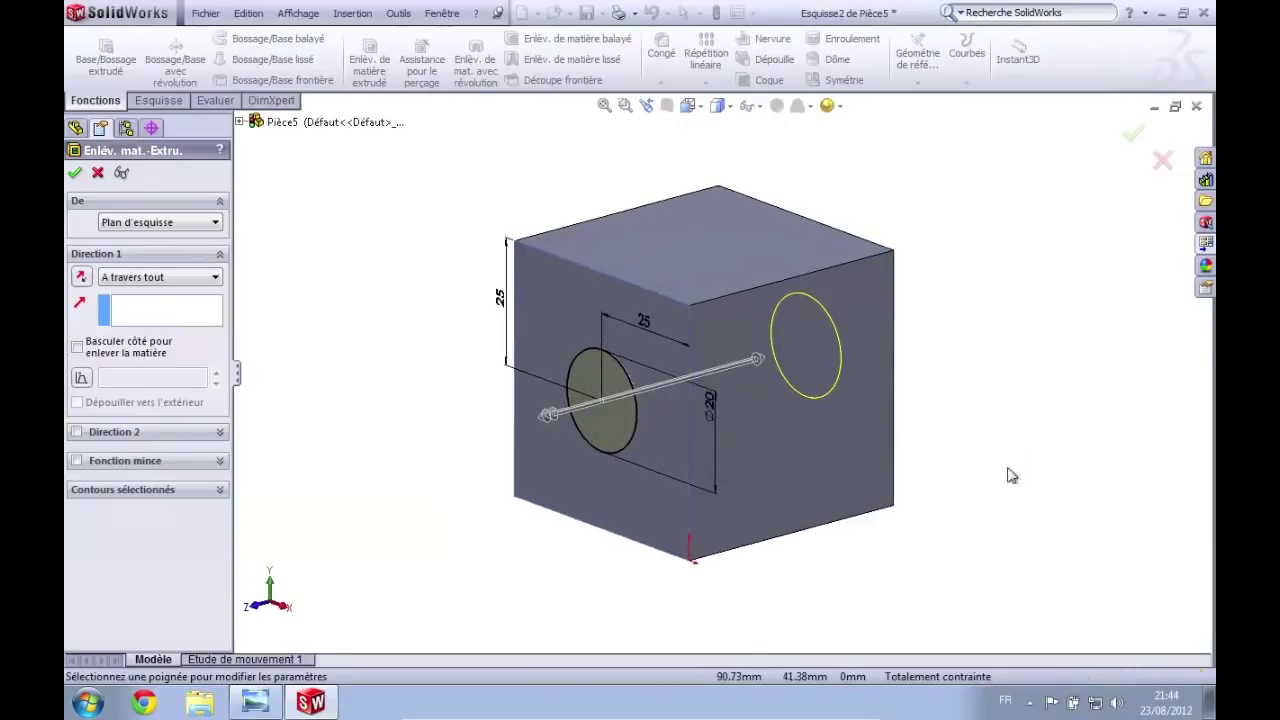
click(74, 173)
click(410, 233)
Step: Inspect the drilled cube, set the isometric view, and check the cube perce.TIF drawing before returning to SolidWorks
mouse_move(426, 231)
middle_down()
mouse_move(457, 163)
mouse_move(486, 229)
mouse_move(485, 206)
mouse_move(423, 223)
mouse_move(416, 251)
middle_up()
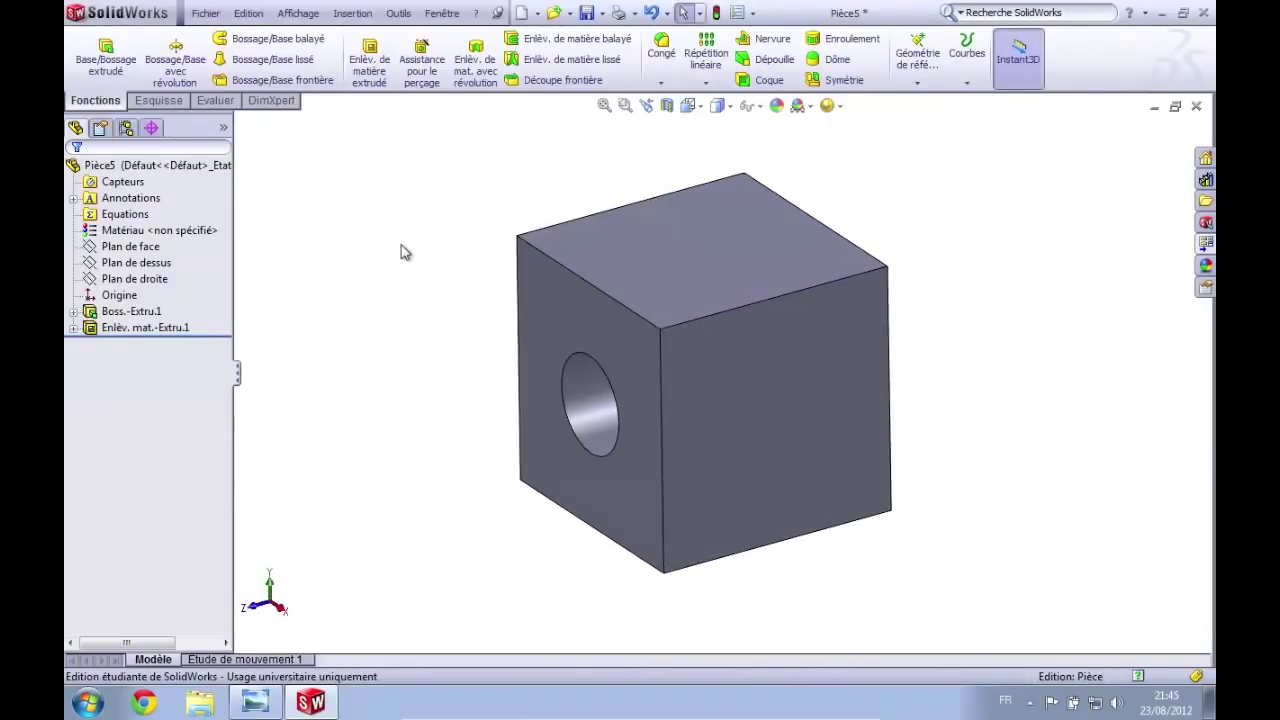
middle_drag(244, 263, 274, 263)
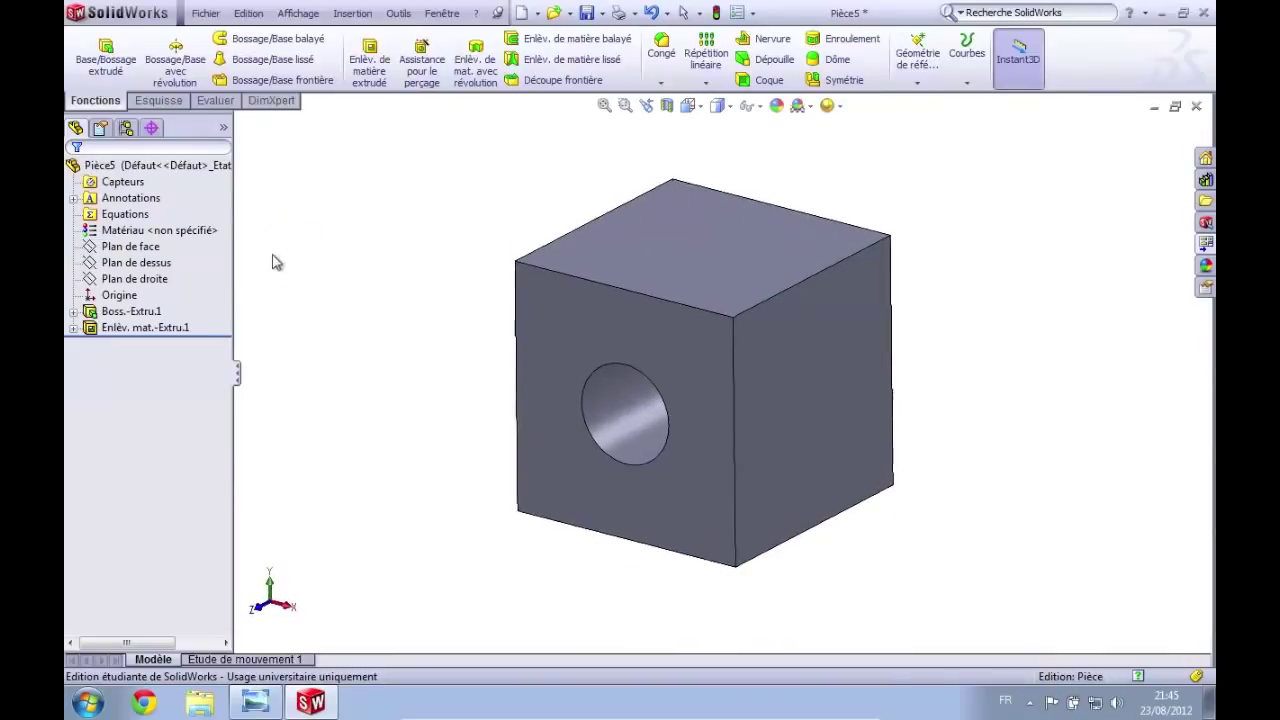
click(688, 105)
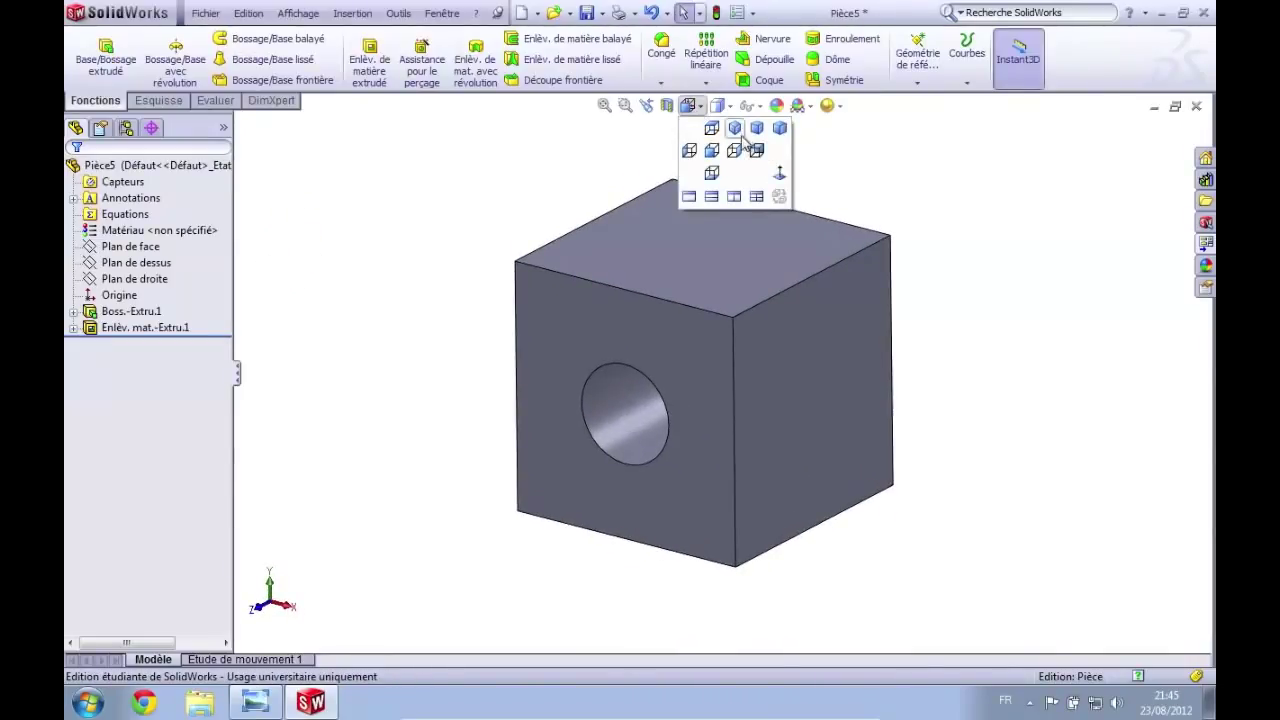
click(735, 130)
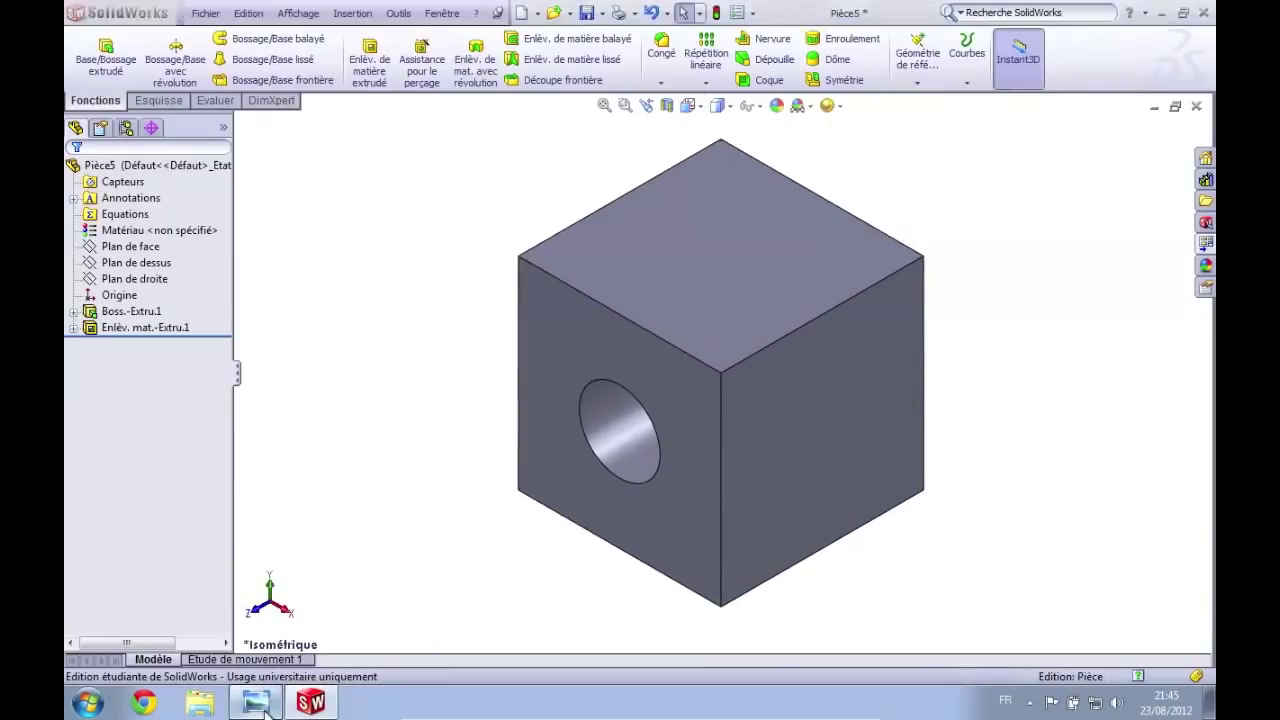
click(255, 702)
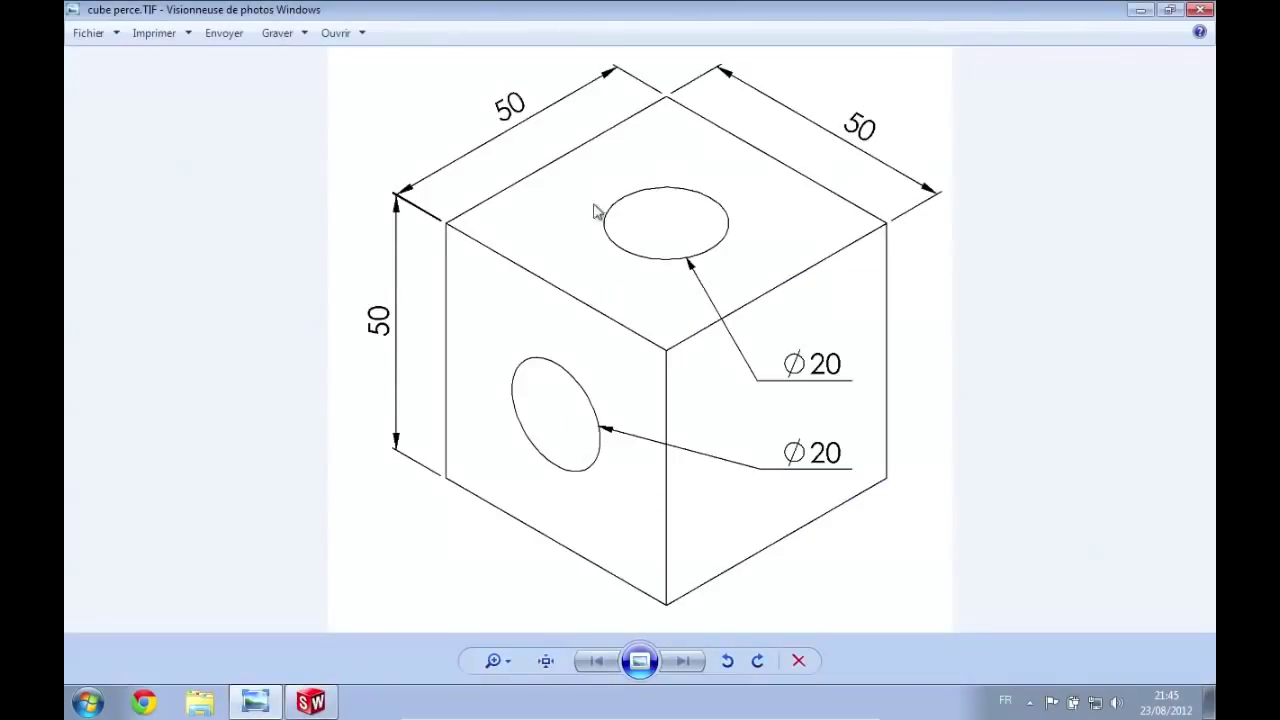
click(310, 702)
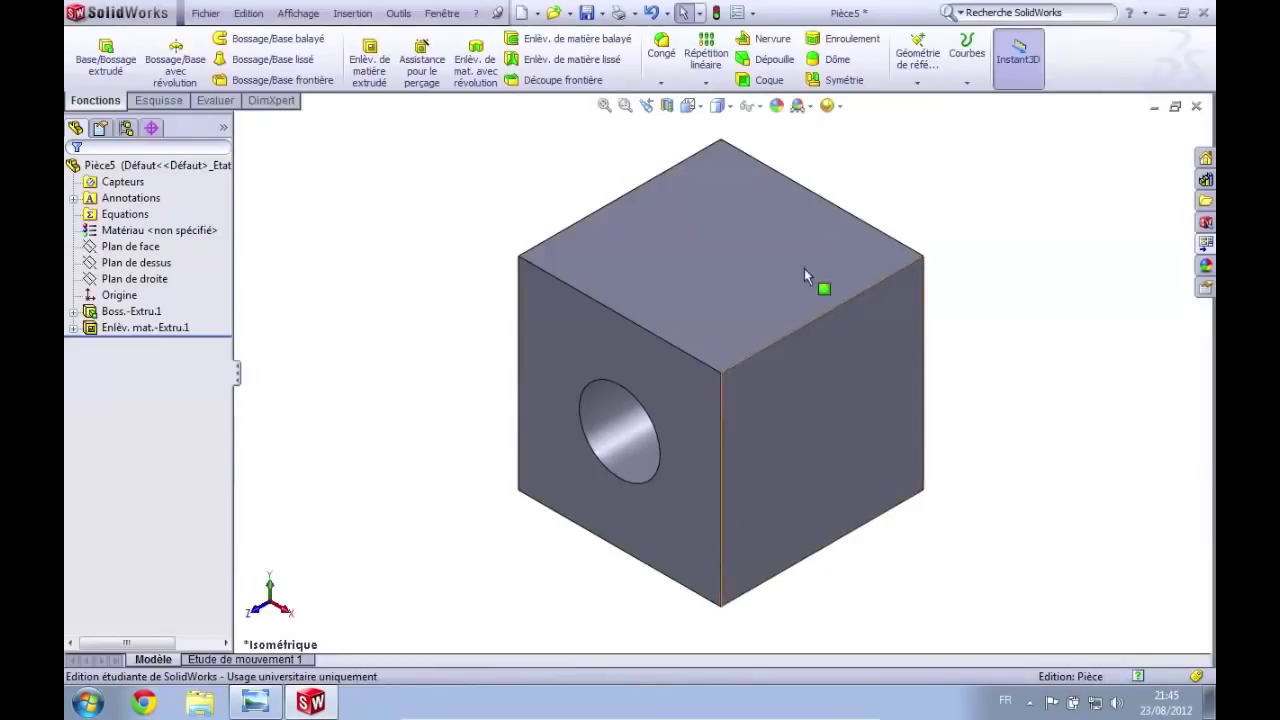
Step: Open a new sketch on the cube's top face and orient the view normal to that face
click(731, 216)
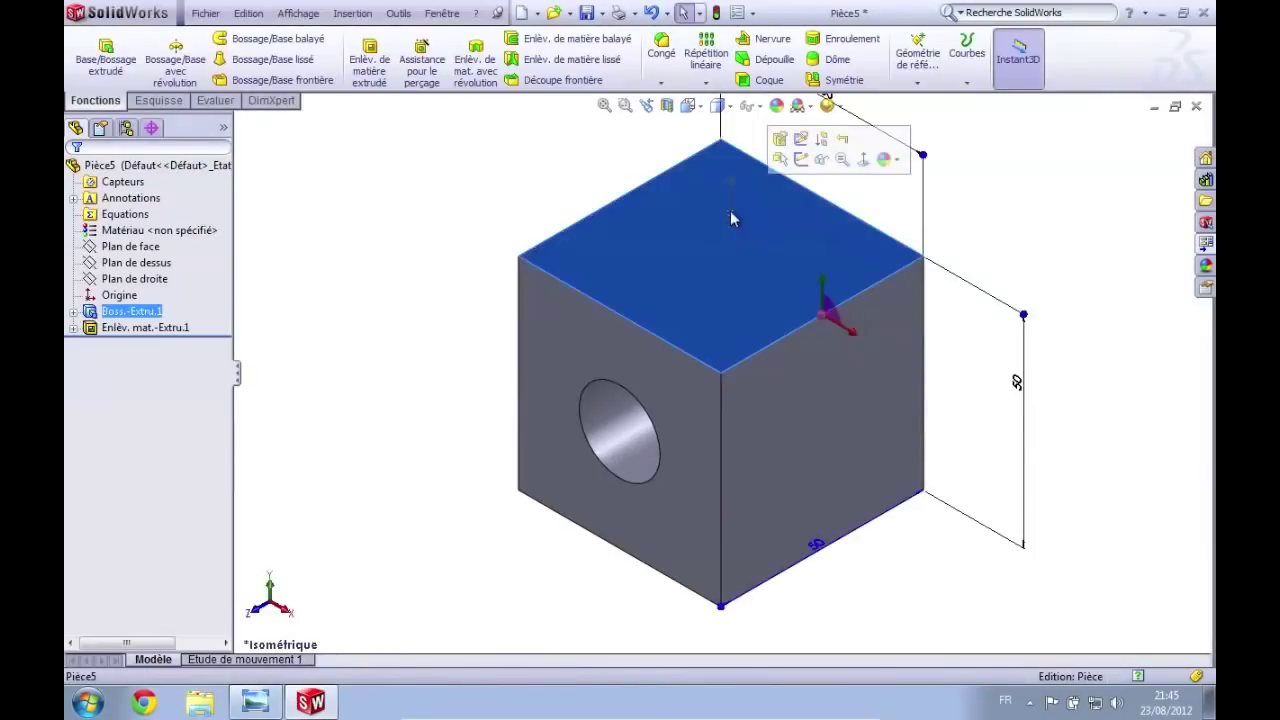
click(157, 100)
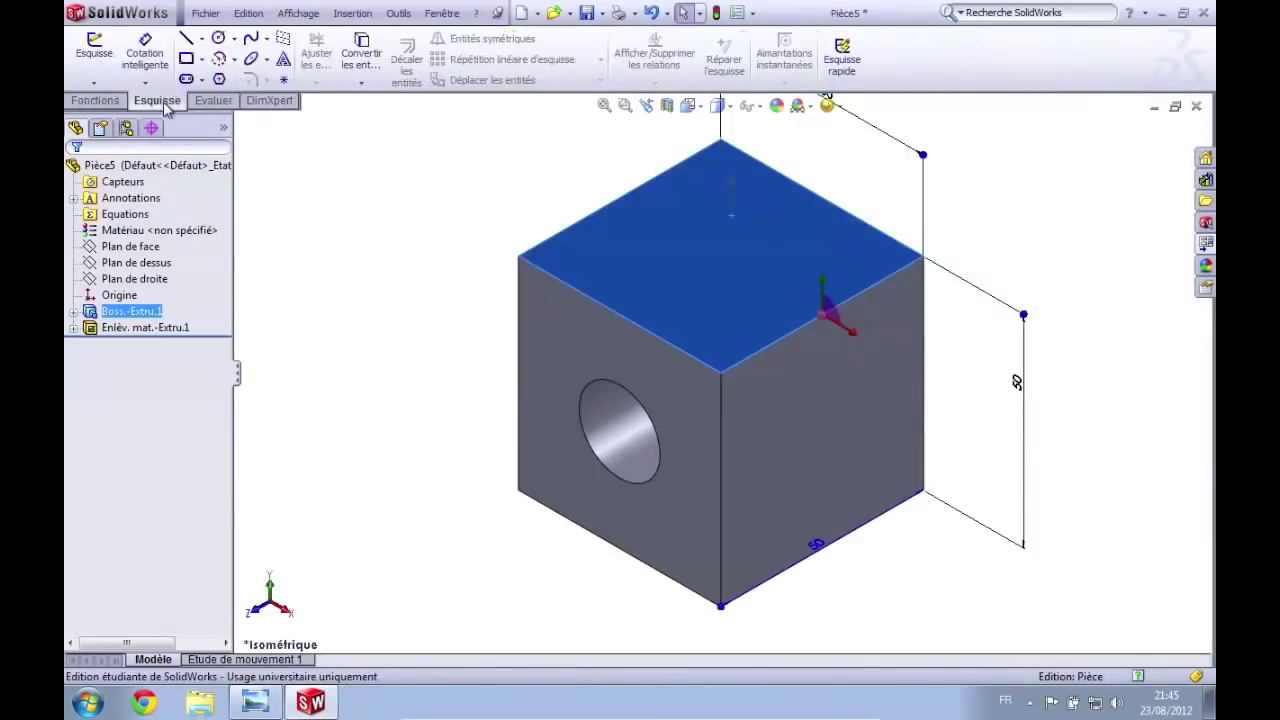
click(97, 63)
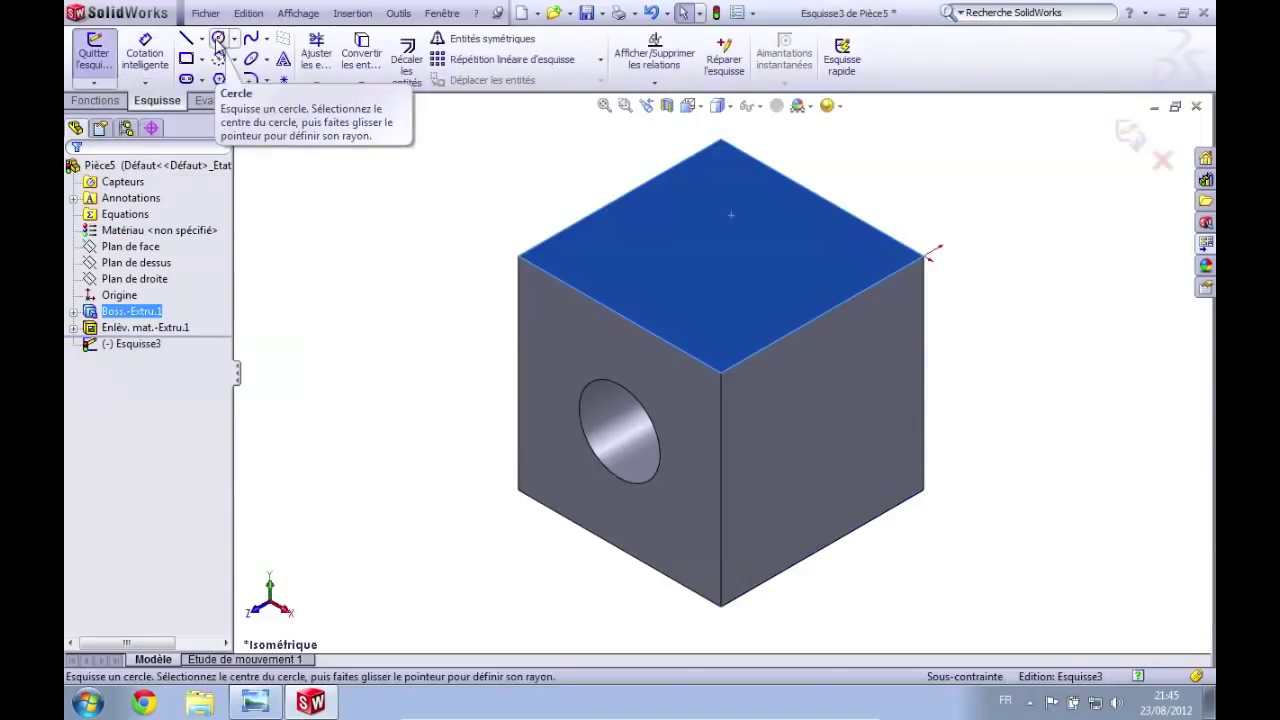
click(699, 107)
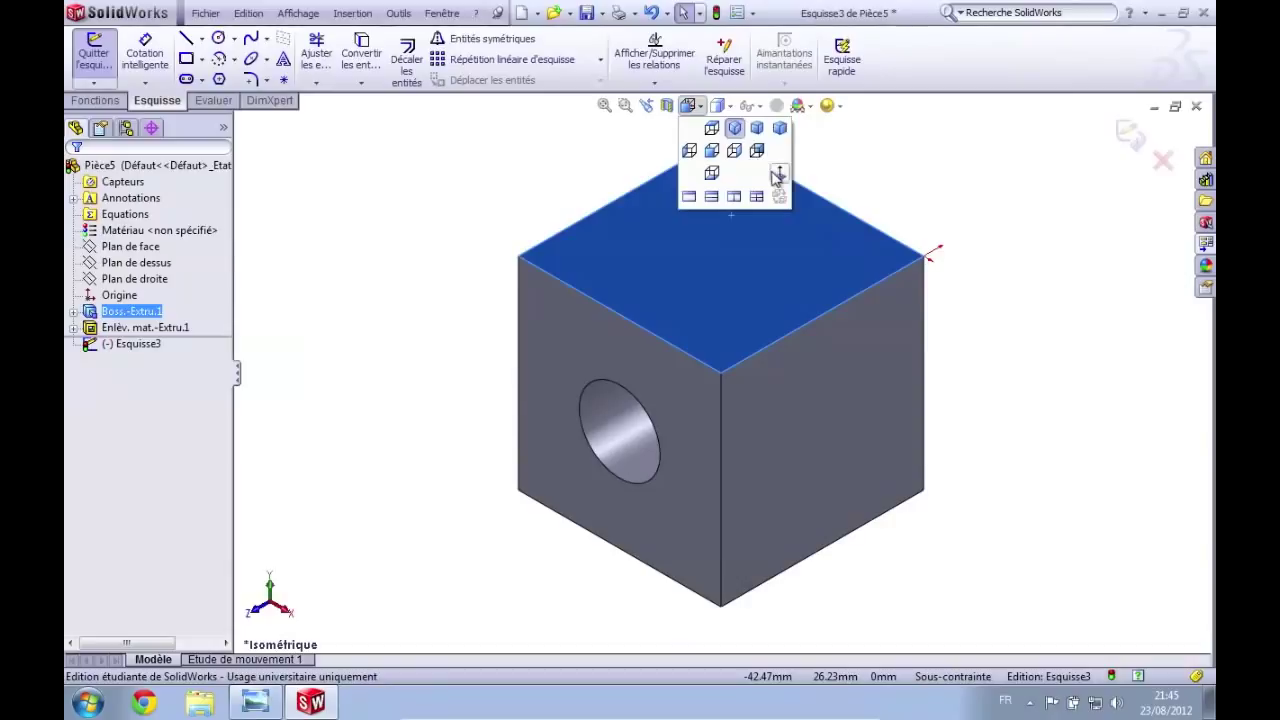
click(778, 176)
click(985, 213)
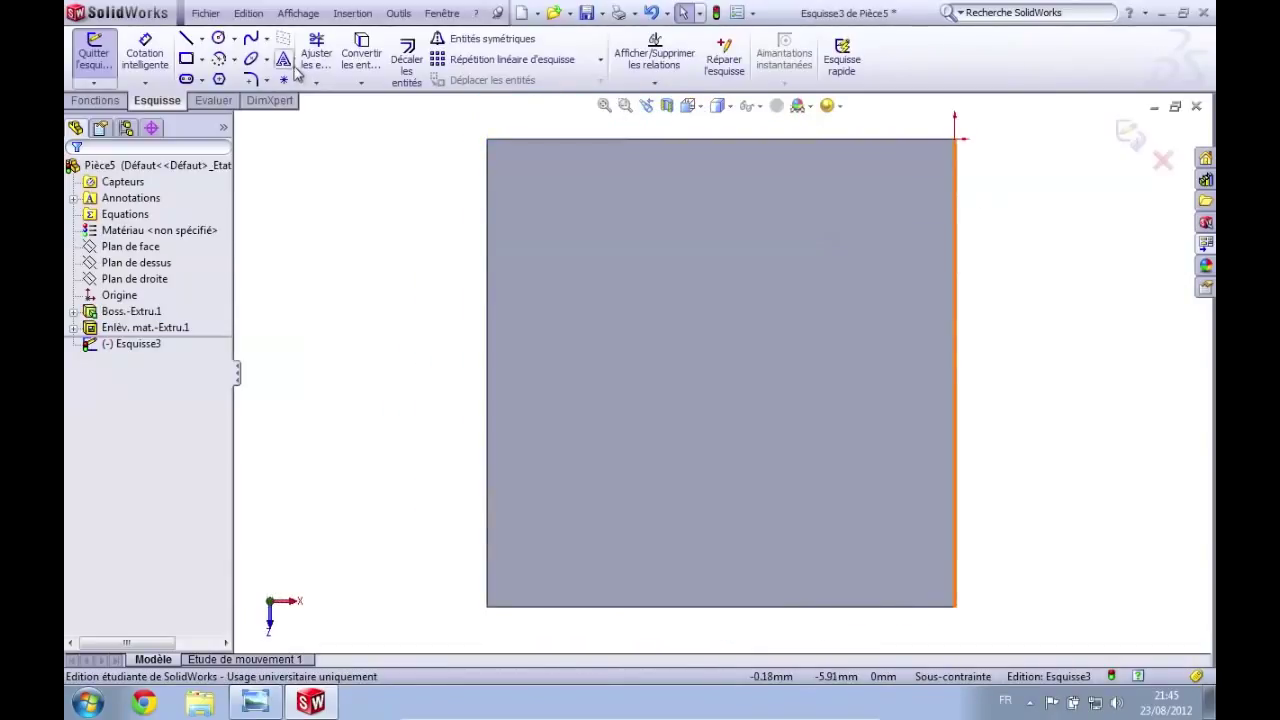
Step: Sketch a circle on the face near its upper-left corner and dimension its diameter at 20 mm
click(218, 38)
click(623, 288)
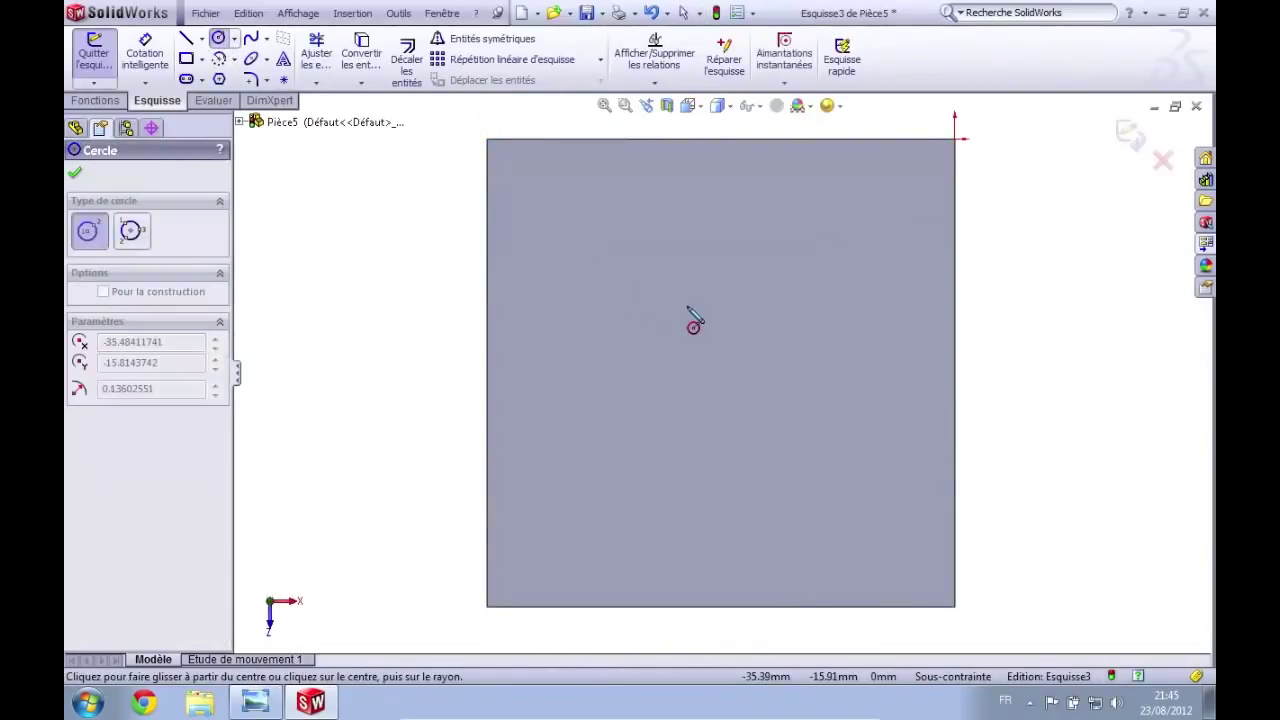
click(706, 318)
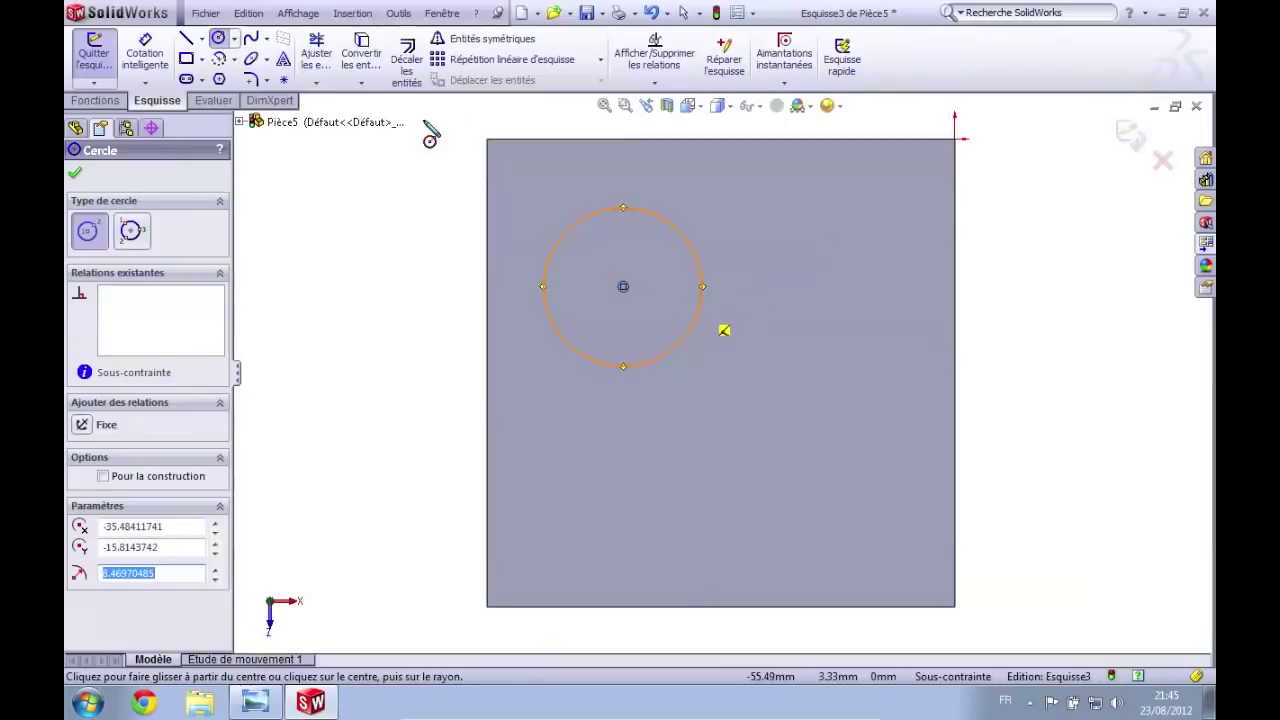
click(145, 55)
click(699, 251)
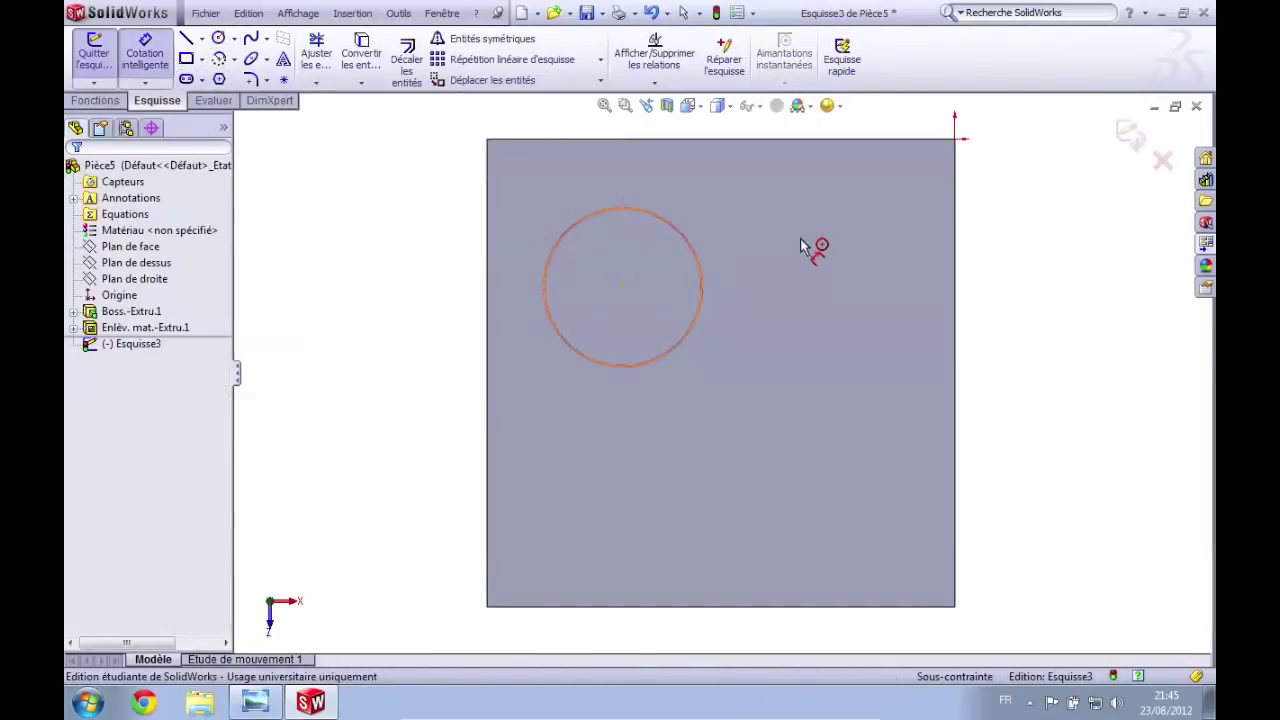
click(904, 246)
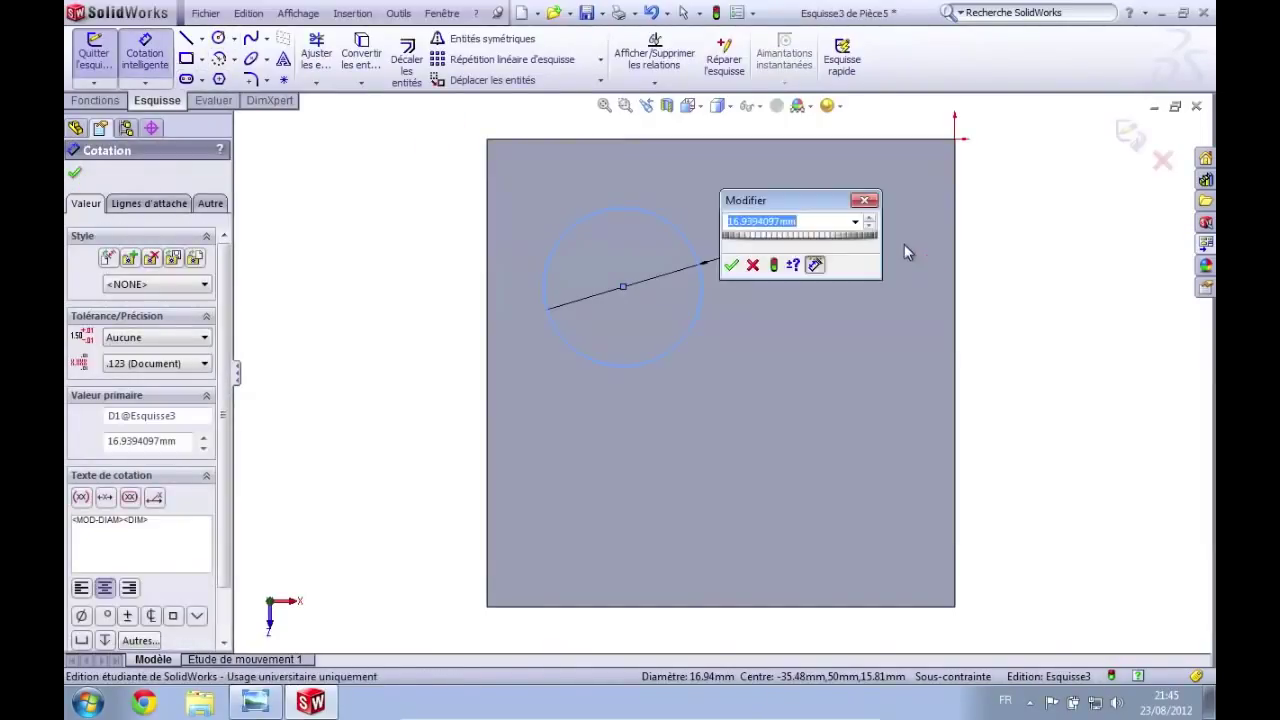
text(20)
key(Return)
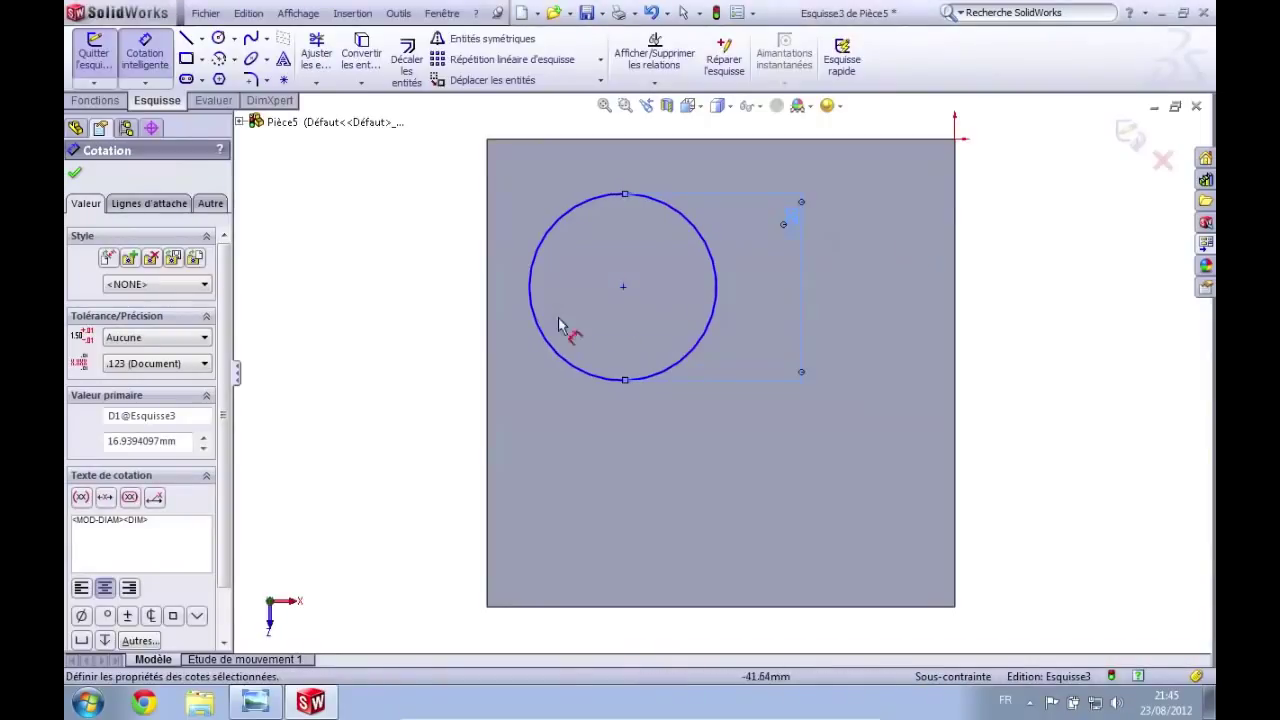
Step: Dimension the circle's centre 25 mm from the face's upper edge
click(622, 288)
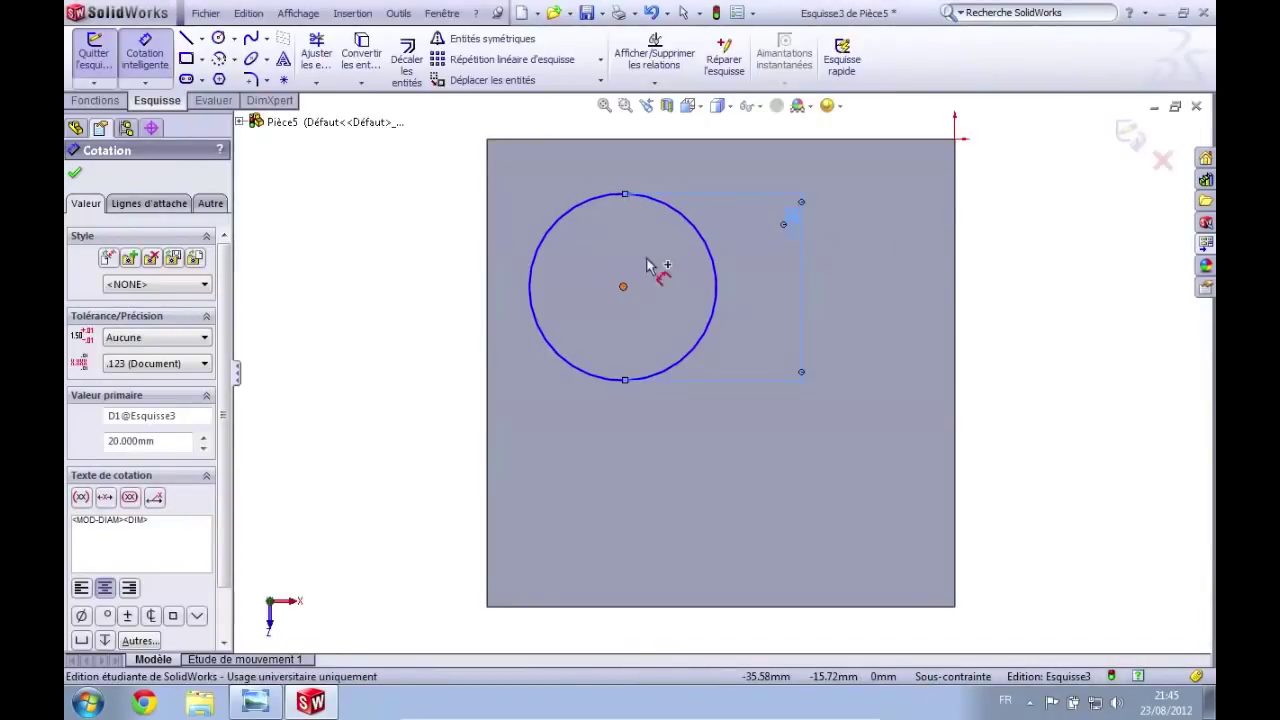
click(660, 140)
click(706, 166)
click(741, 183)
text(25)
key(Return)
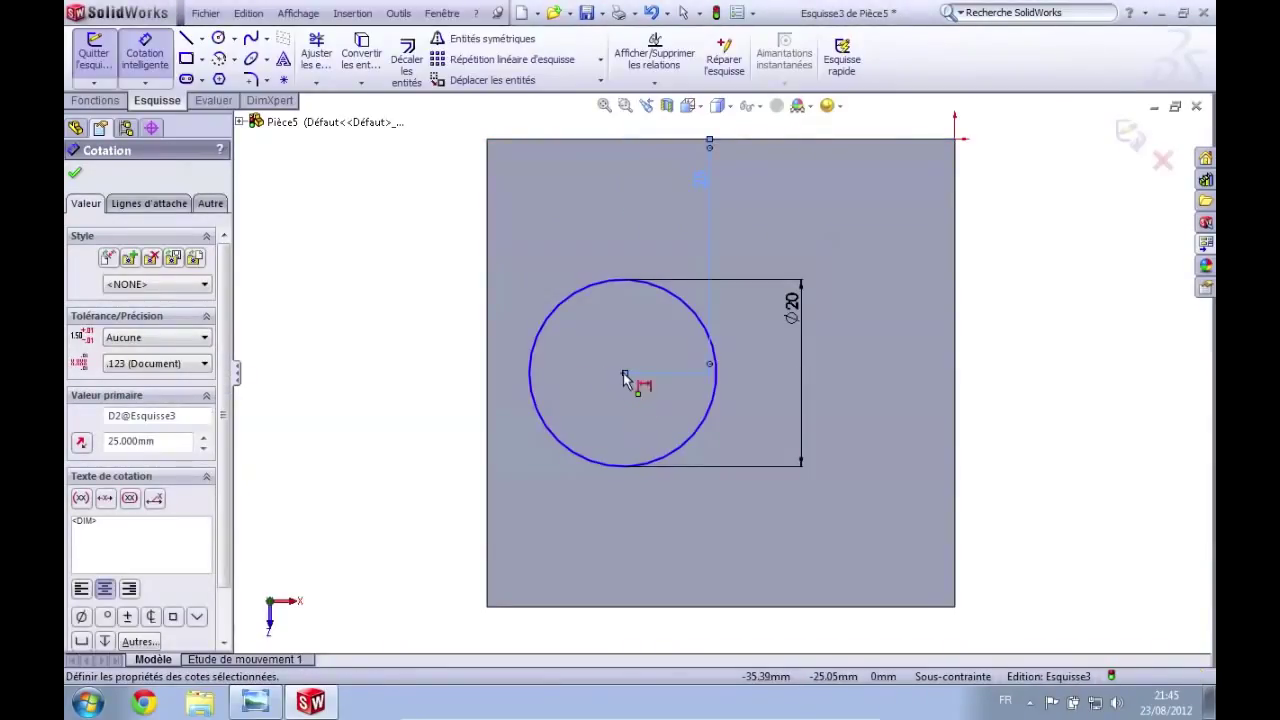
Step: Dimension the circle's centre 25 mm from the face's left edge and finish dimensioning
click(622, 374)
click(488, 371)
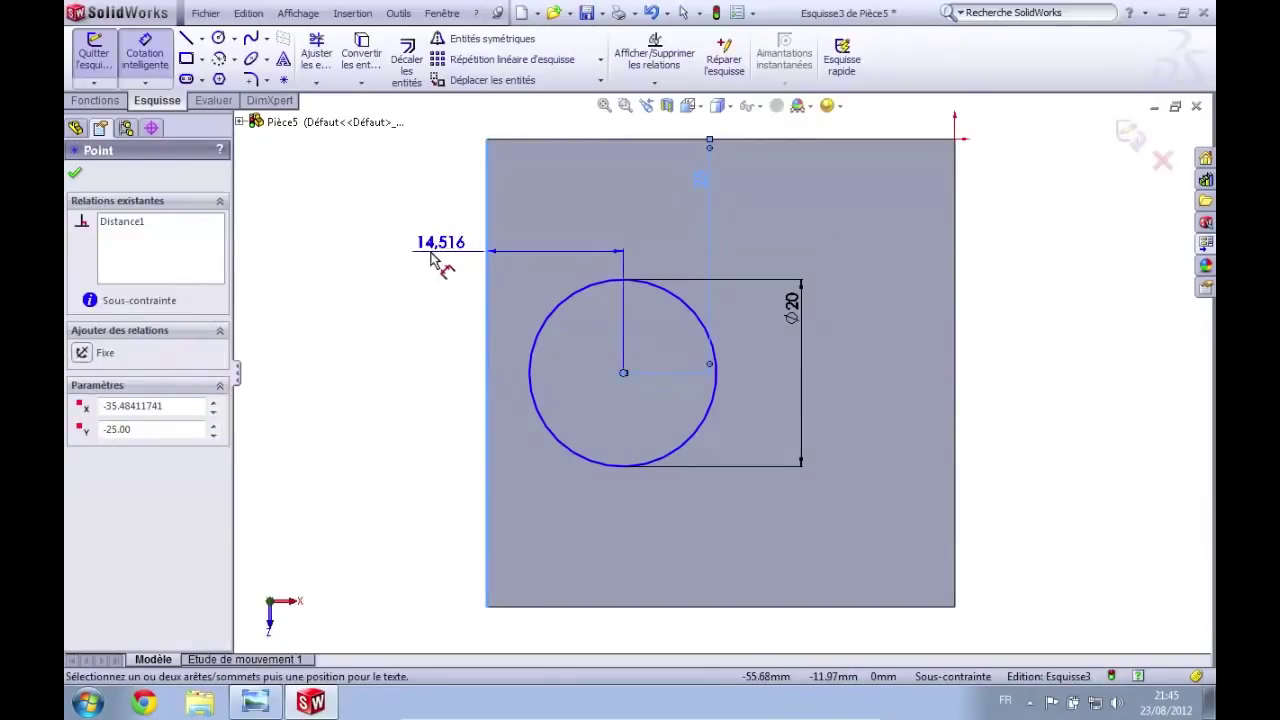
click(430, 250)
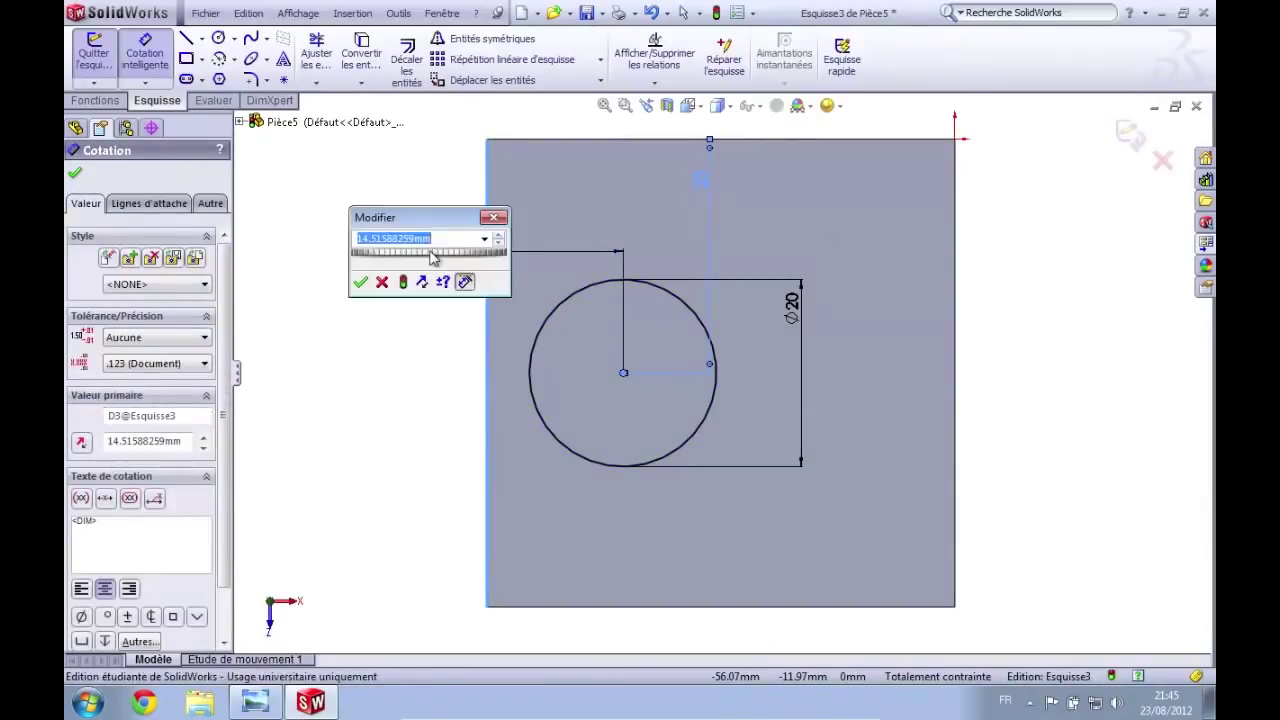
text(25)
key(Return)
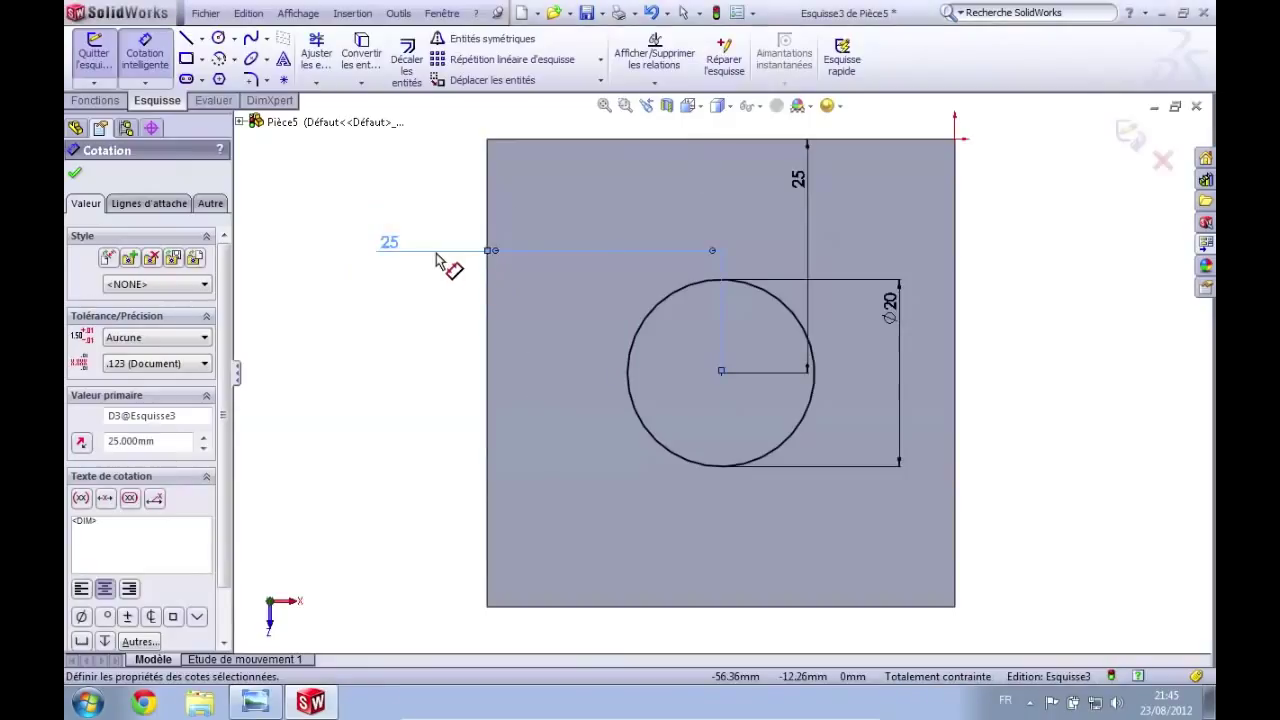
key(Escape)
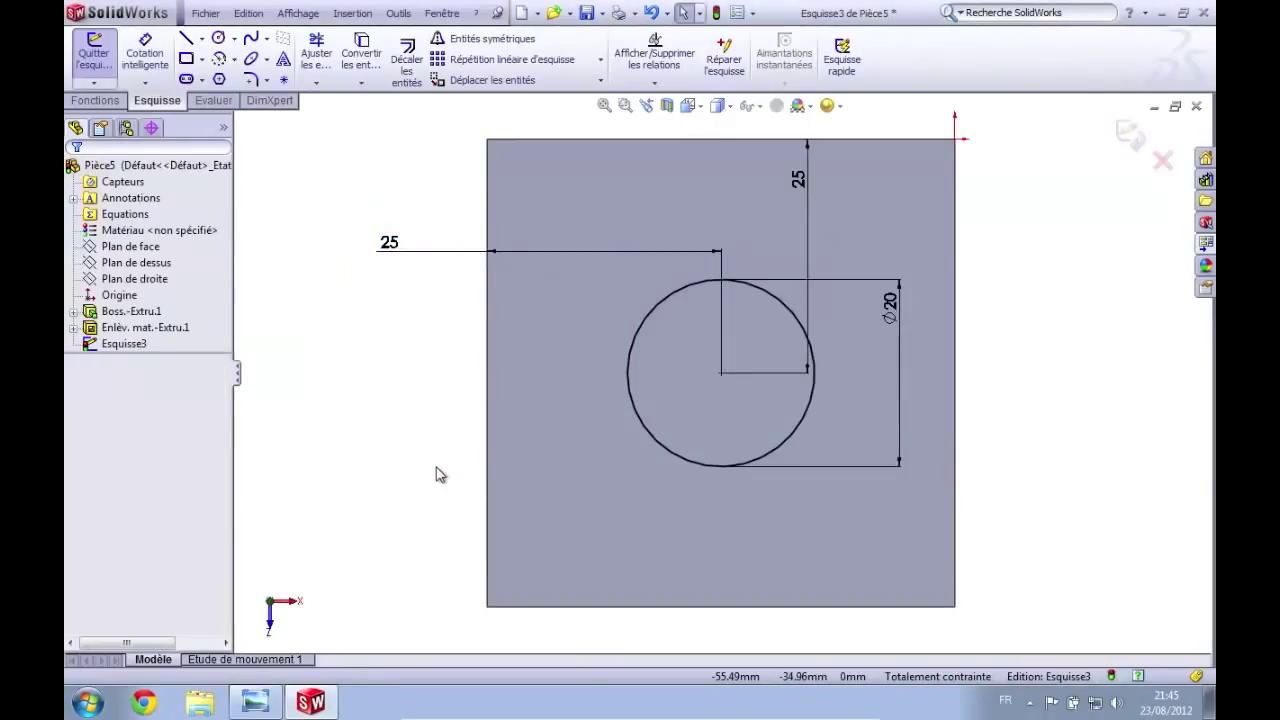
Step: Cut the 20 mm circle through the whole cube with an extruded cut using the A travers tout end condition
click(93, 101)
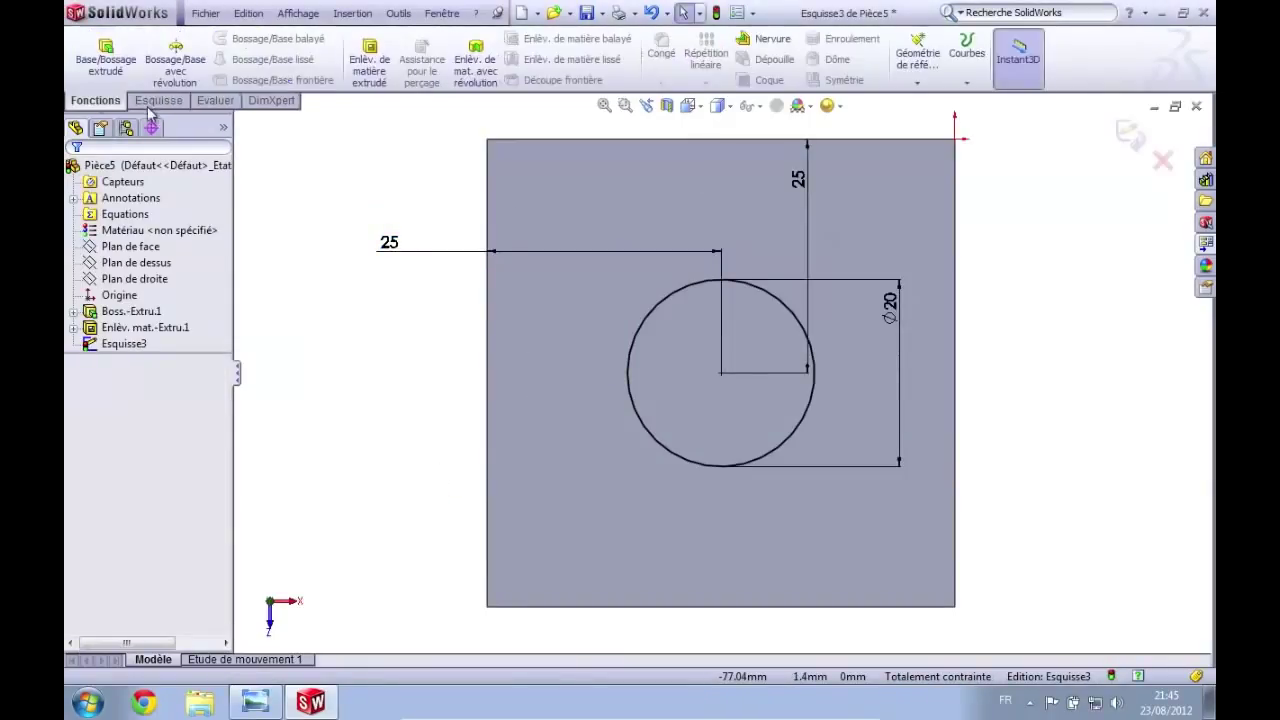
click(369, 62)
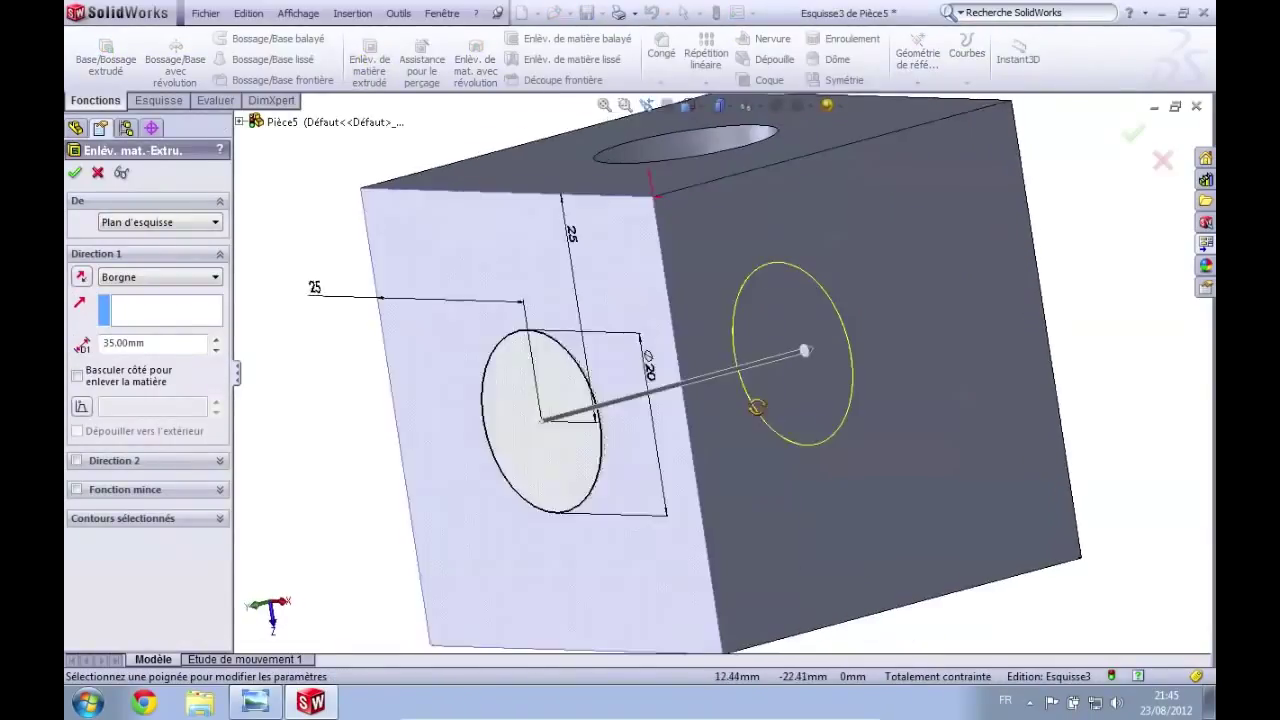
click(181, 281)
click(174, 296)
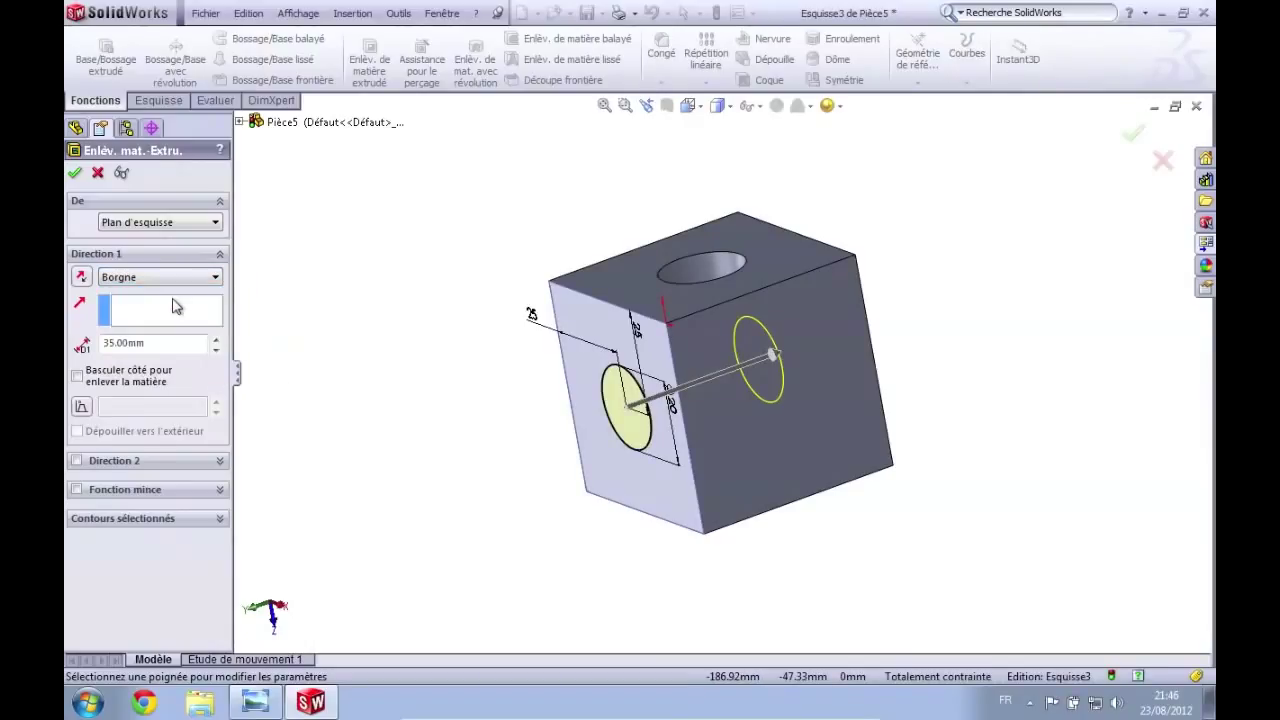
click(172, 279)
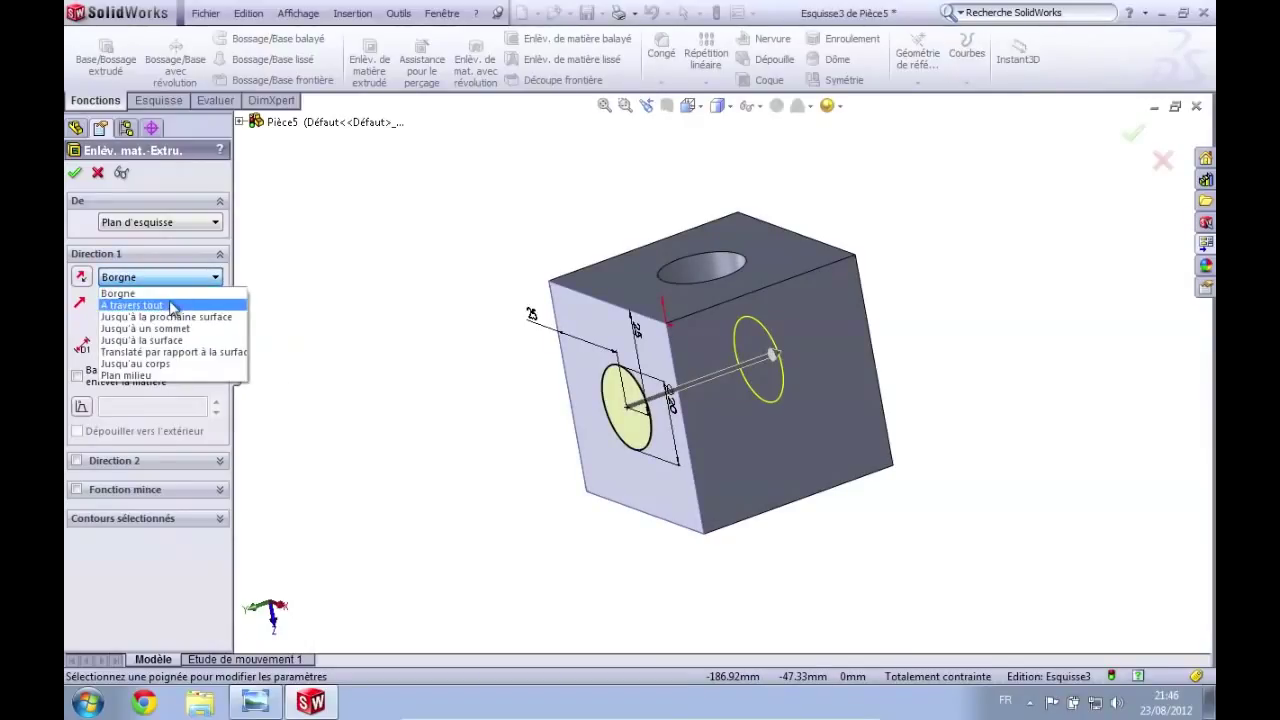
click(172, 306)
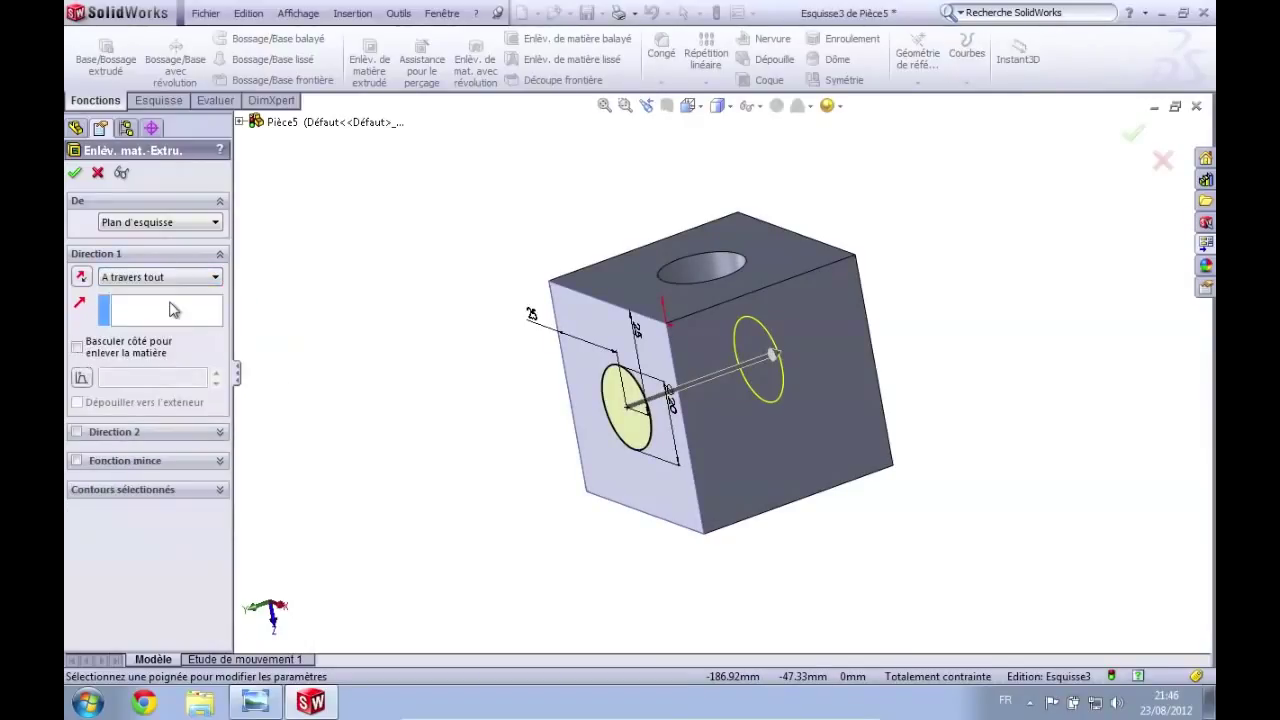
click(77, 174)
Step: Inspect the cube with both holes from several angles and compare it with the cube perce.TIF drawing
mouse_move(400, 309)
middle_down()
mouse_move(452, 242)
mouse_move(449, 283)
mouse_move(431, 294)
mouse_move(477, 309)
mouse_move(429, 300)
mouse_move(420, 312)
middle_up()
click(254, 702)
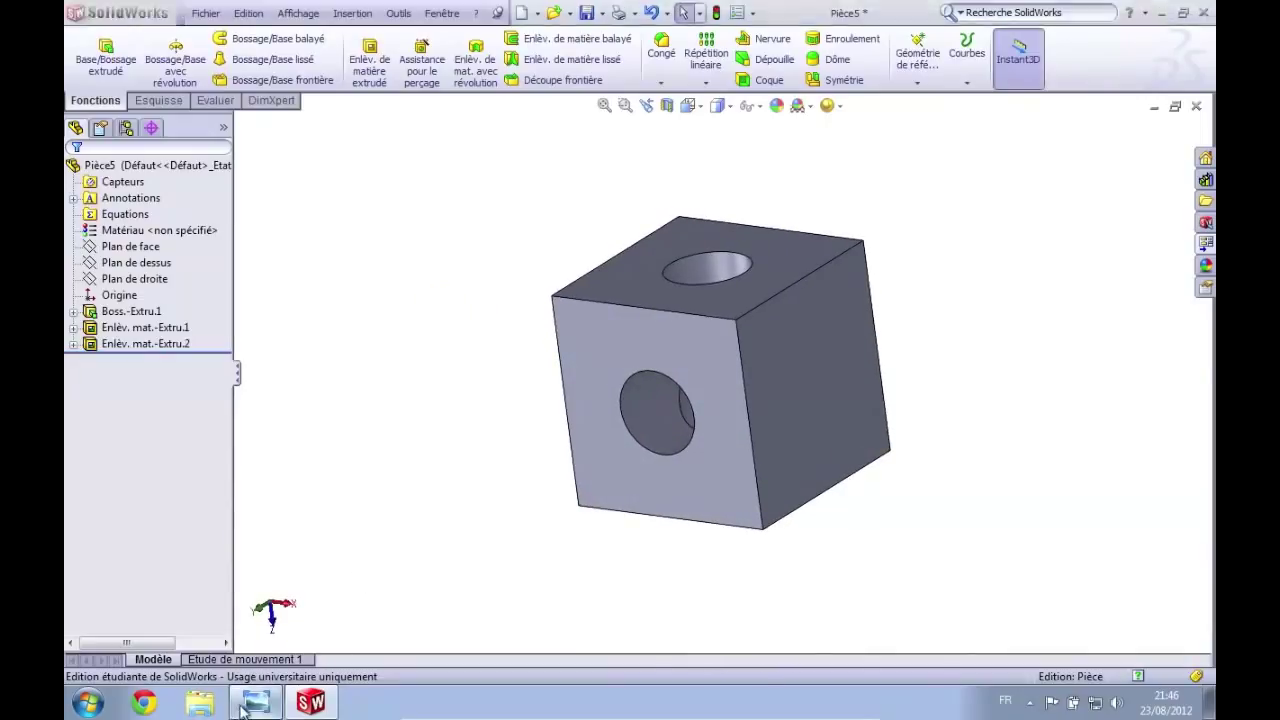
click(316, 703)
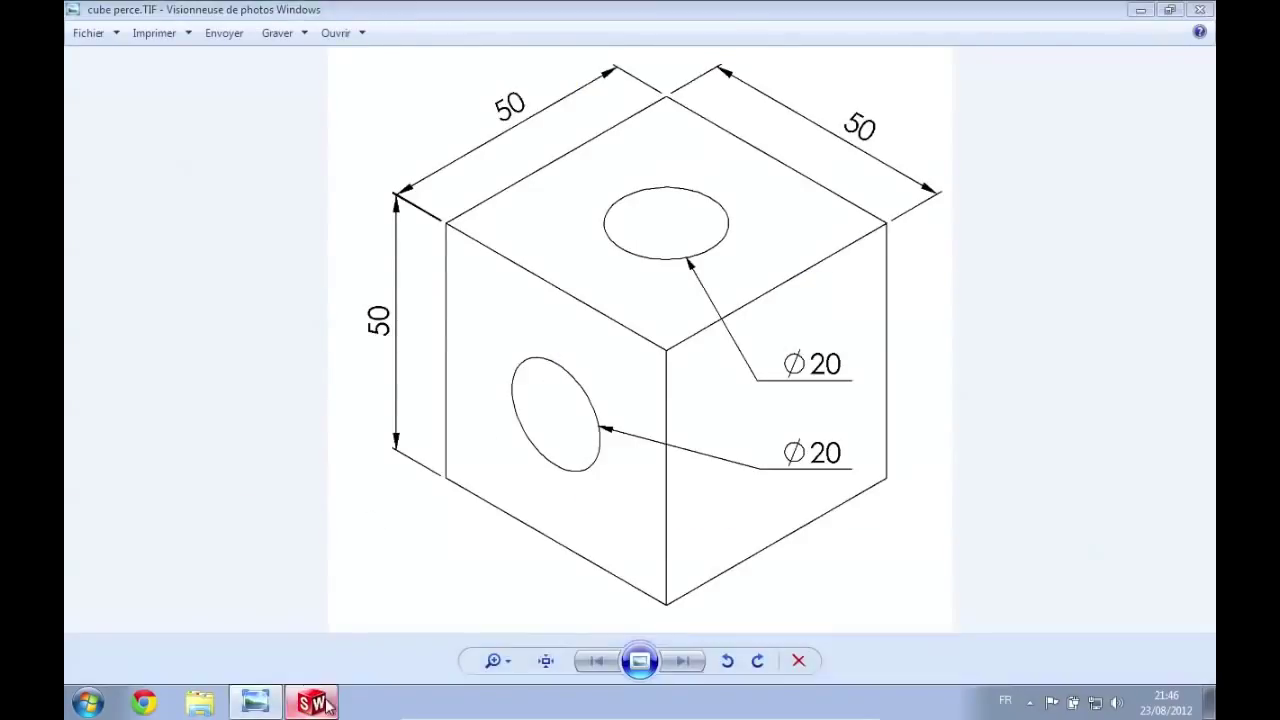
middle_drag(451, 289, 467, 285)
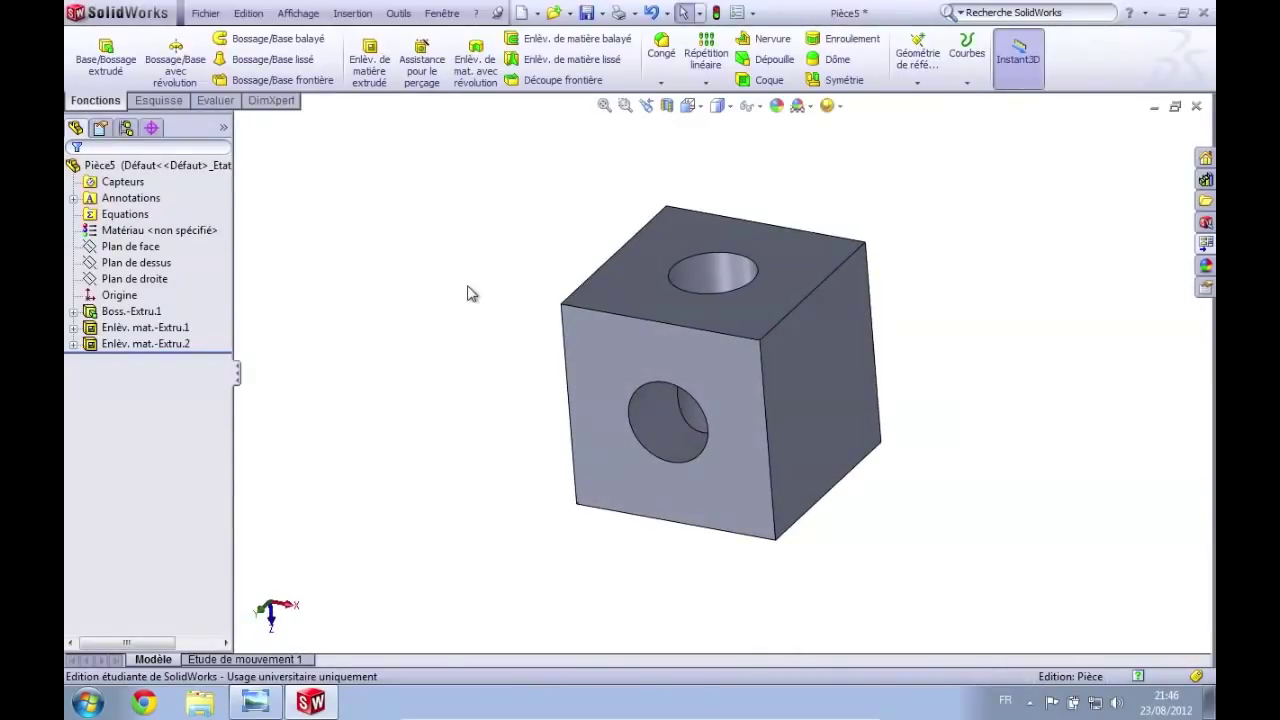
mouse_move(476, 286)
middle_down()
mouse_move(409, 223)
mouse_move(440, 289)
mouse_move(457, 249)
mouse_move(442, 220)
mouse_move(446, 251)
mouse_move(463, 257)
mouse_move(448, 286)
middle_up()
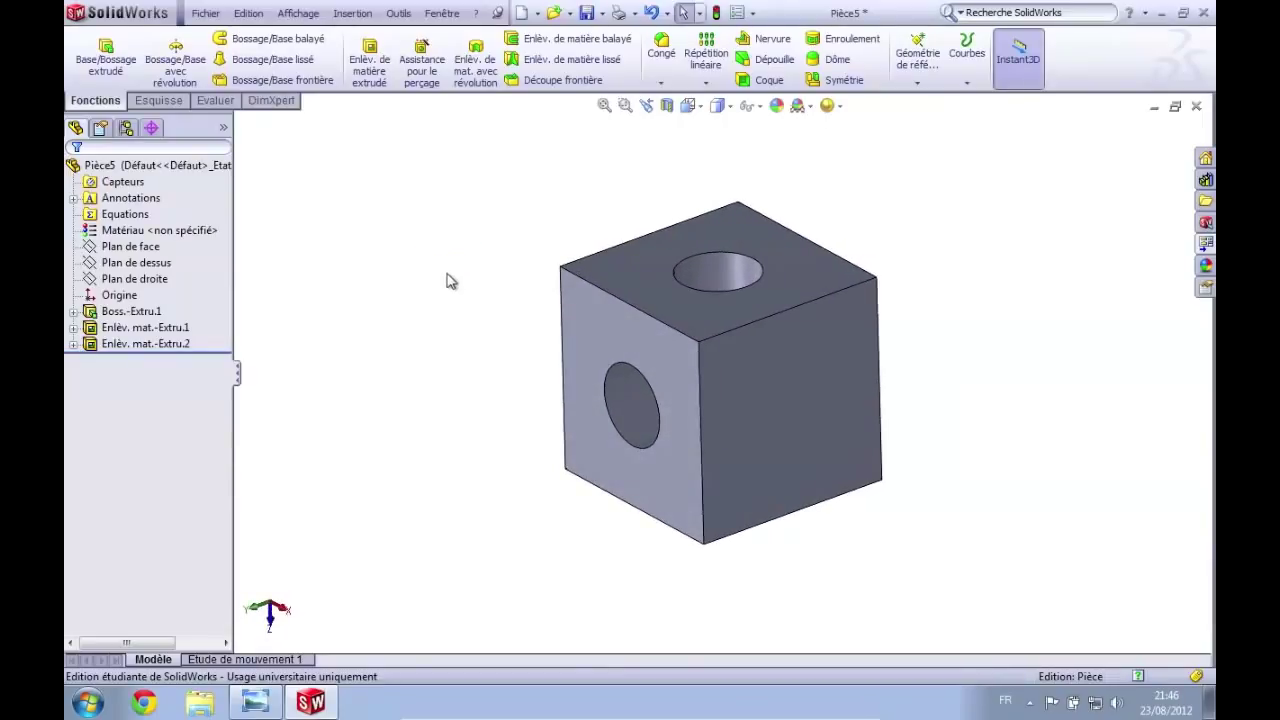
middle_drag(1090, 366, 1054, 358)
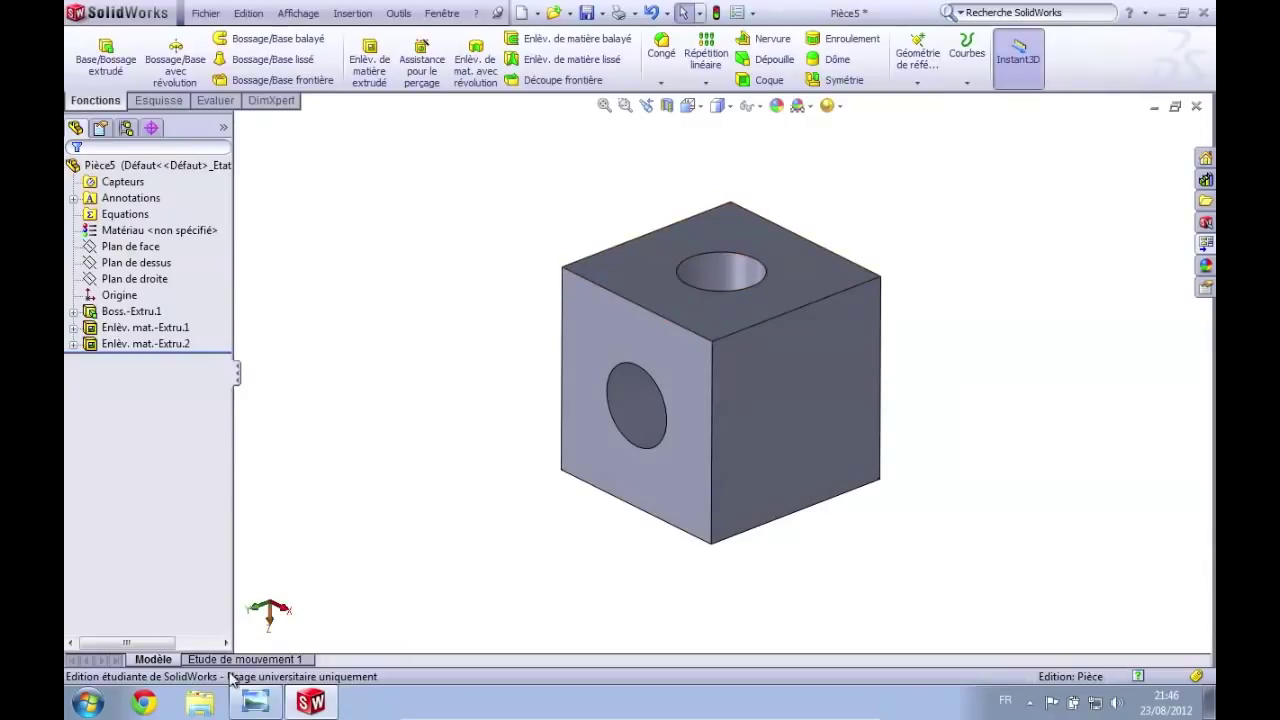
click(253, 699)
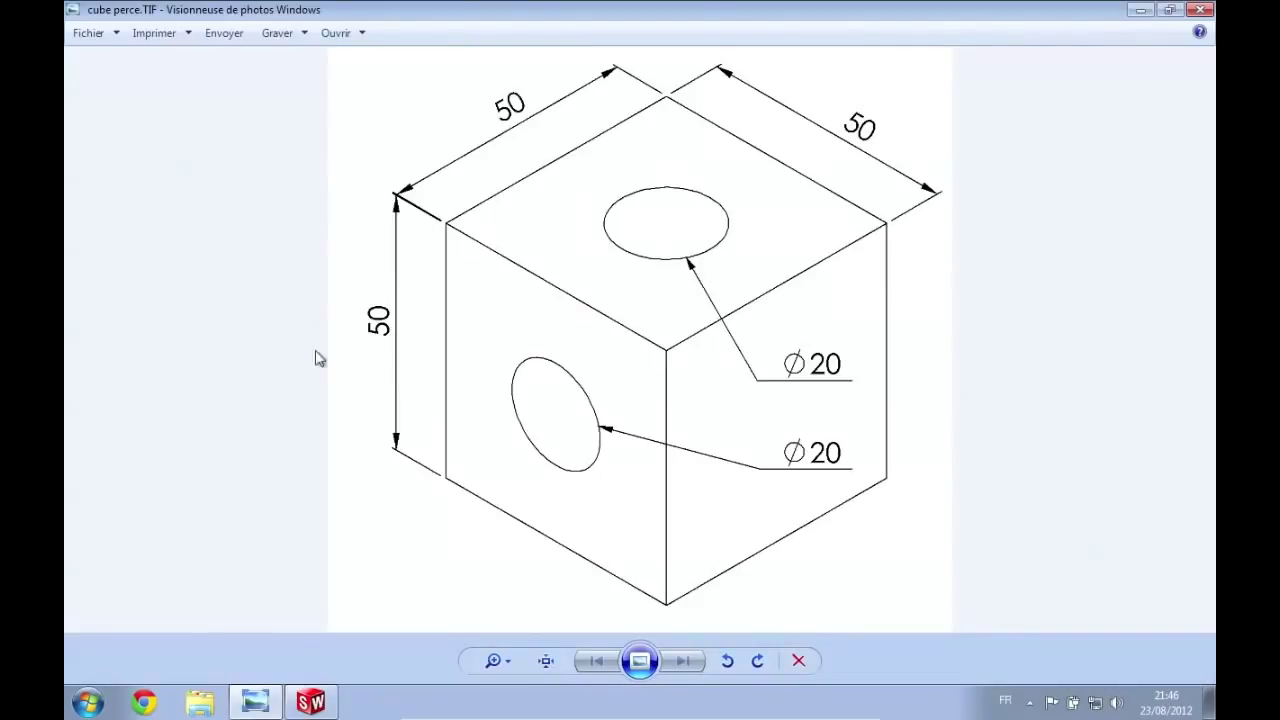
click(298, 704)
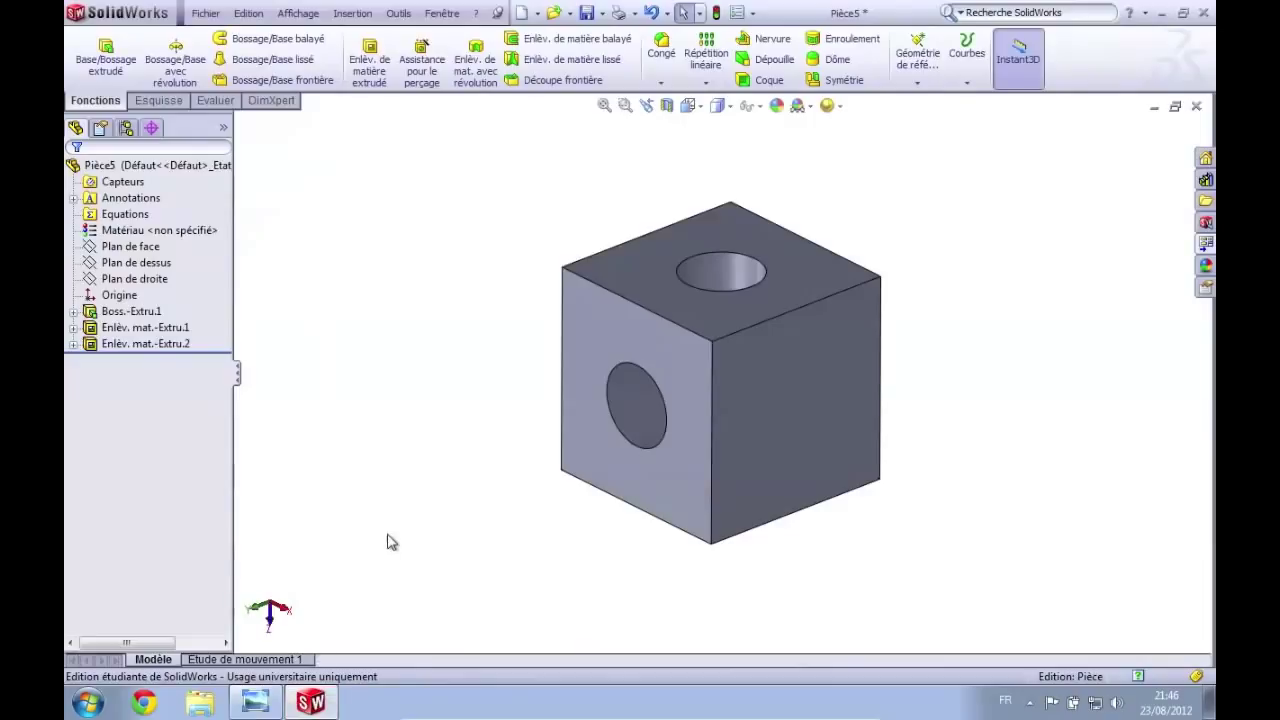
Step: Review the part's construction history by highlighting the base extrusion and the two hole cuts in turn on the cube
click(73, 312)
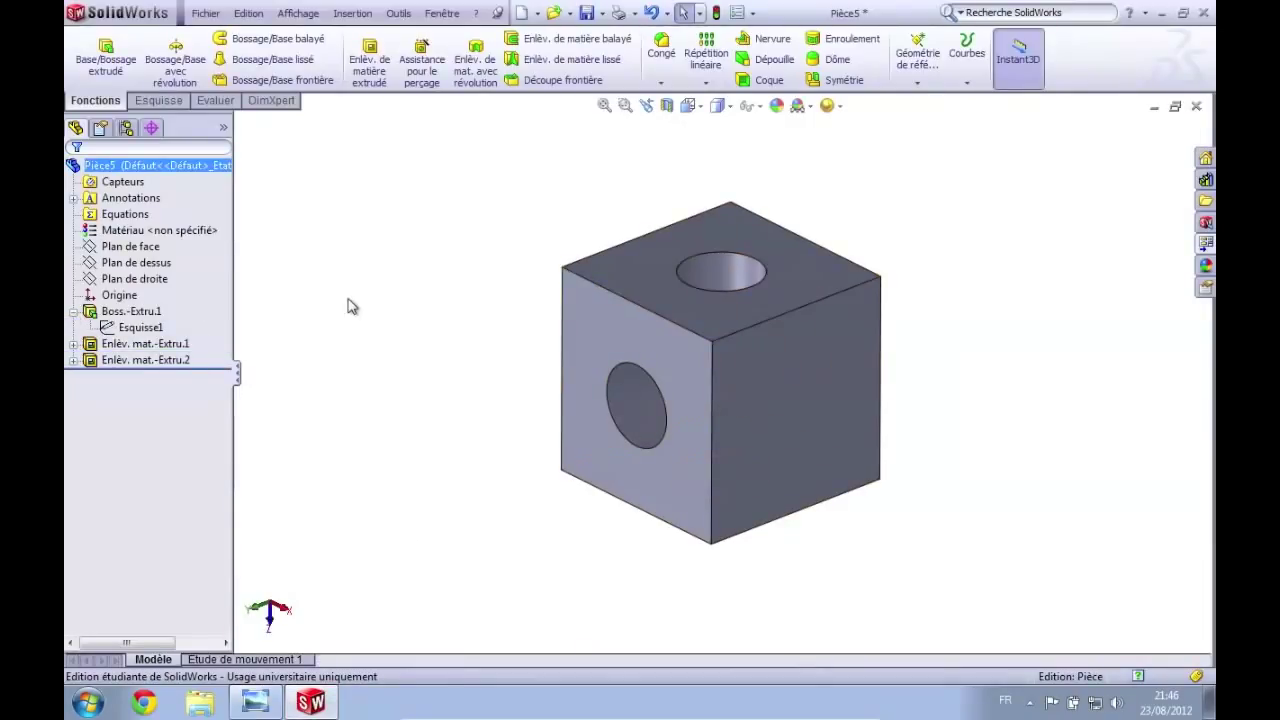
click(73, 312)
click(128, 312)
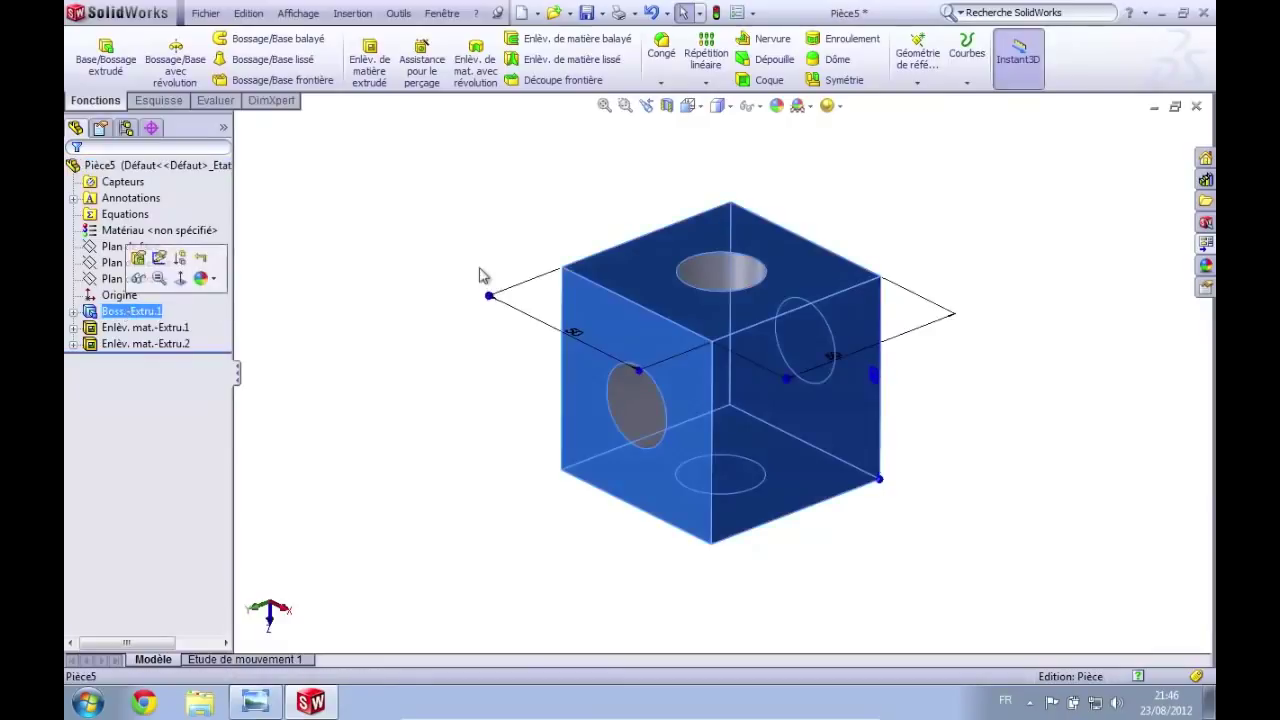
click(108, 329)
click(113, 344)
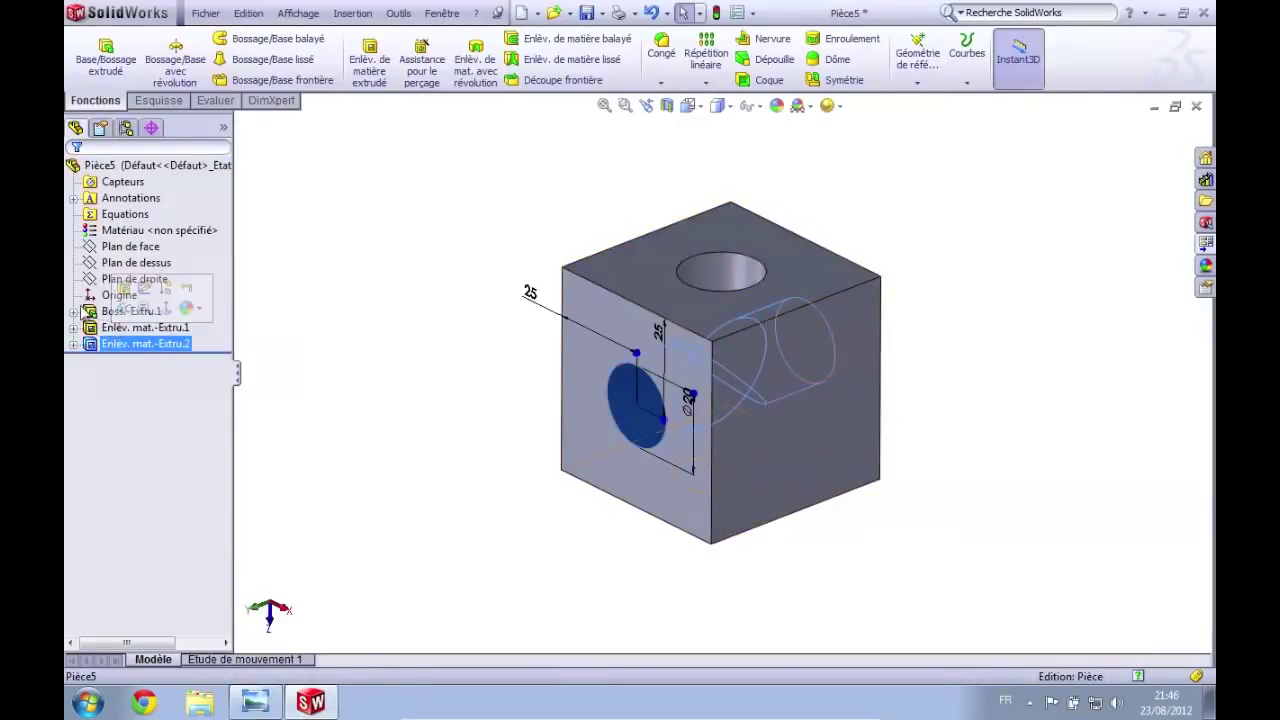
click(389, 272)
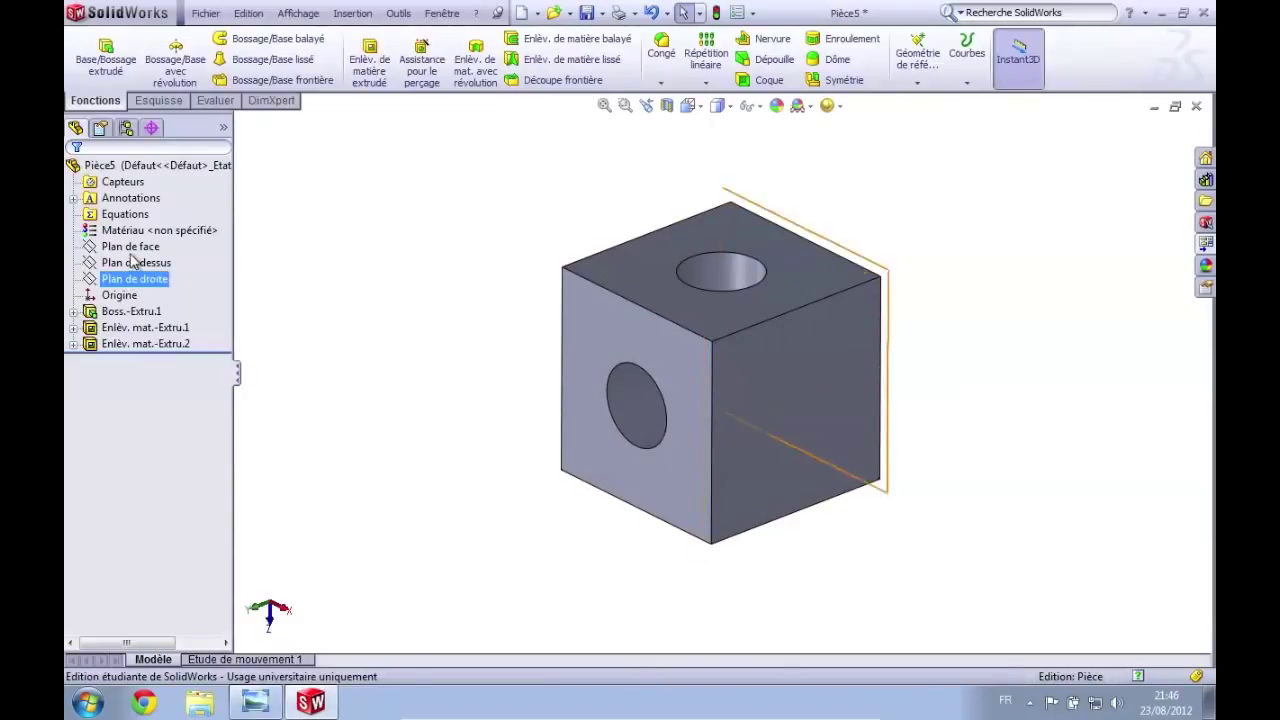
click(125, 313)
click(120, 328)
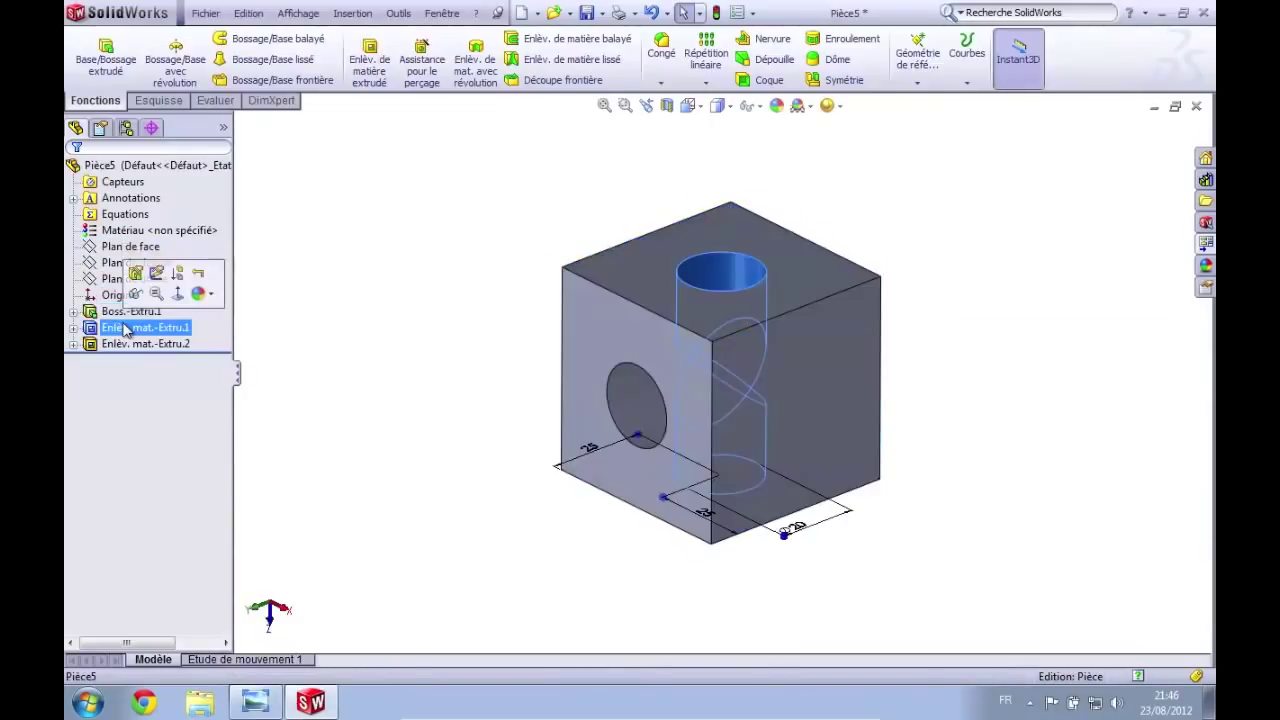
click(128, 344)
click(253, 331)
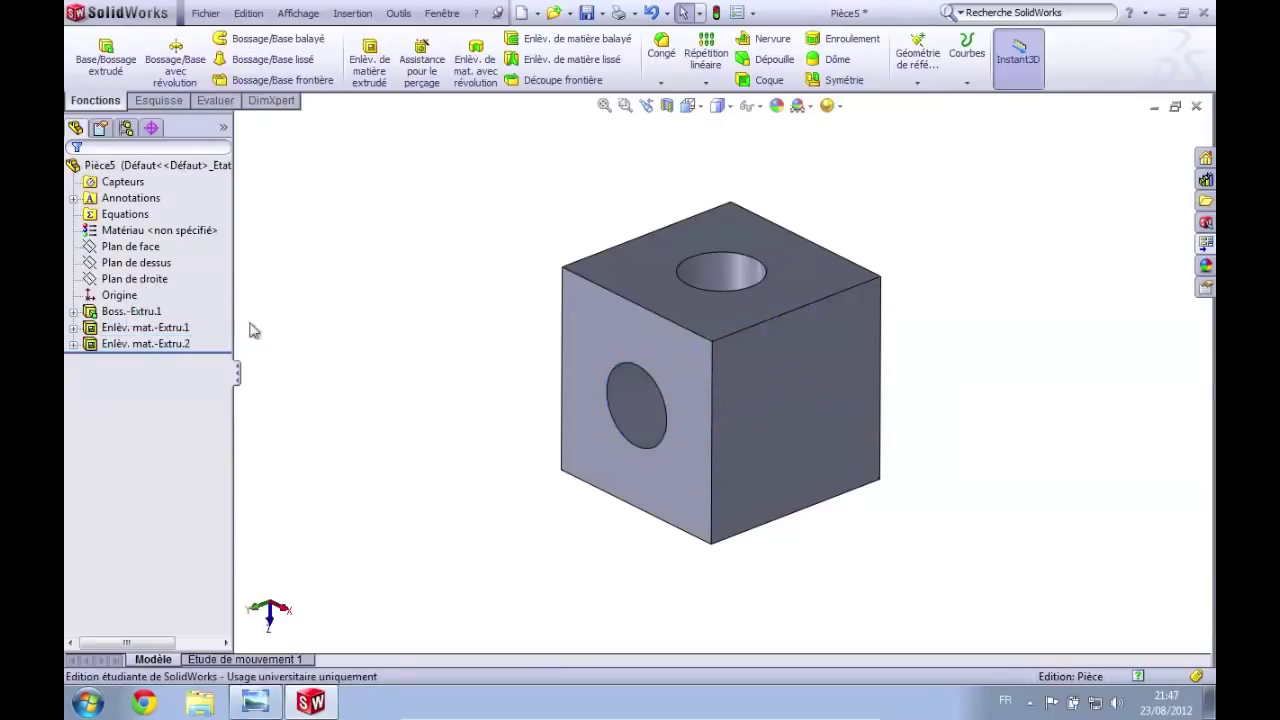
click(150, 313)
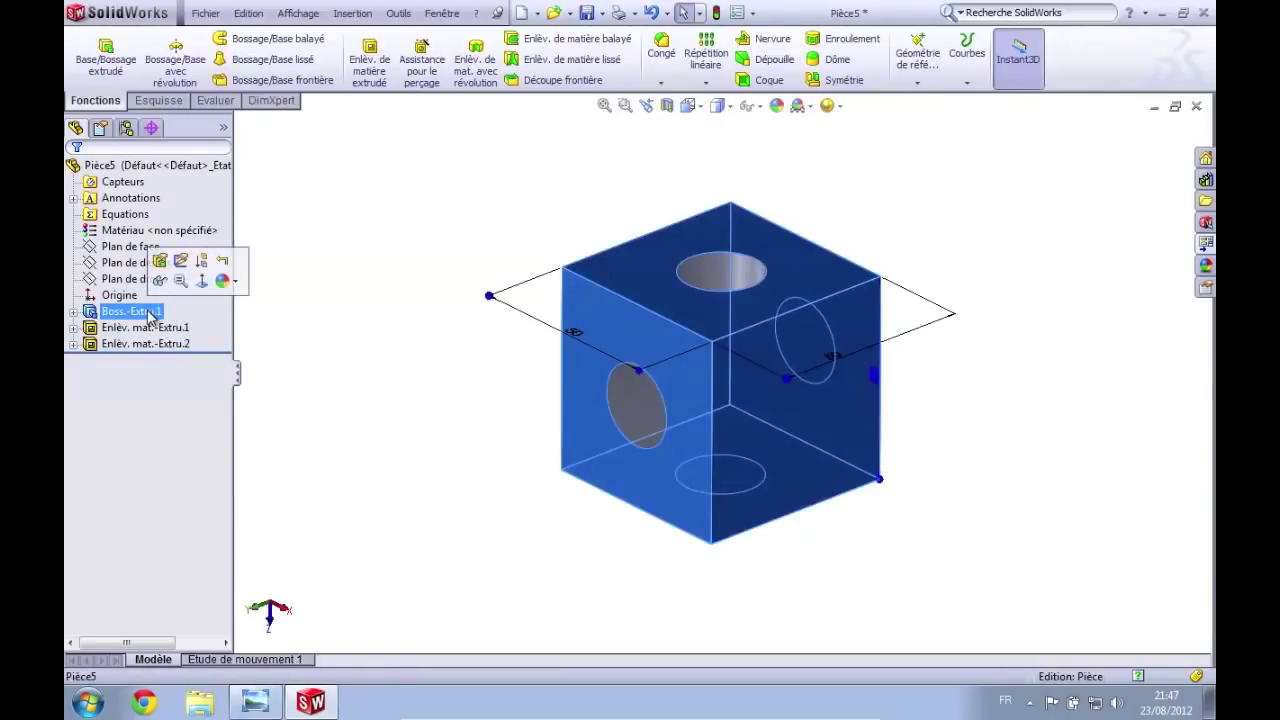
click(148, 328)
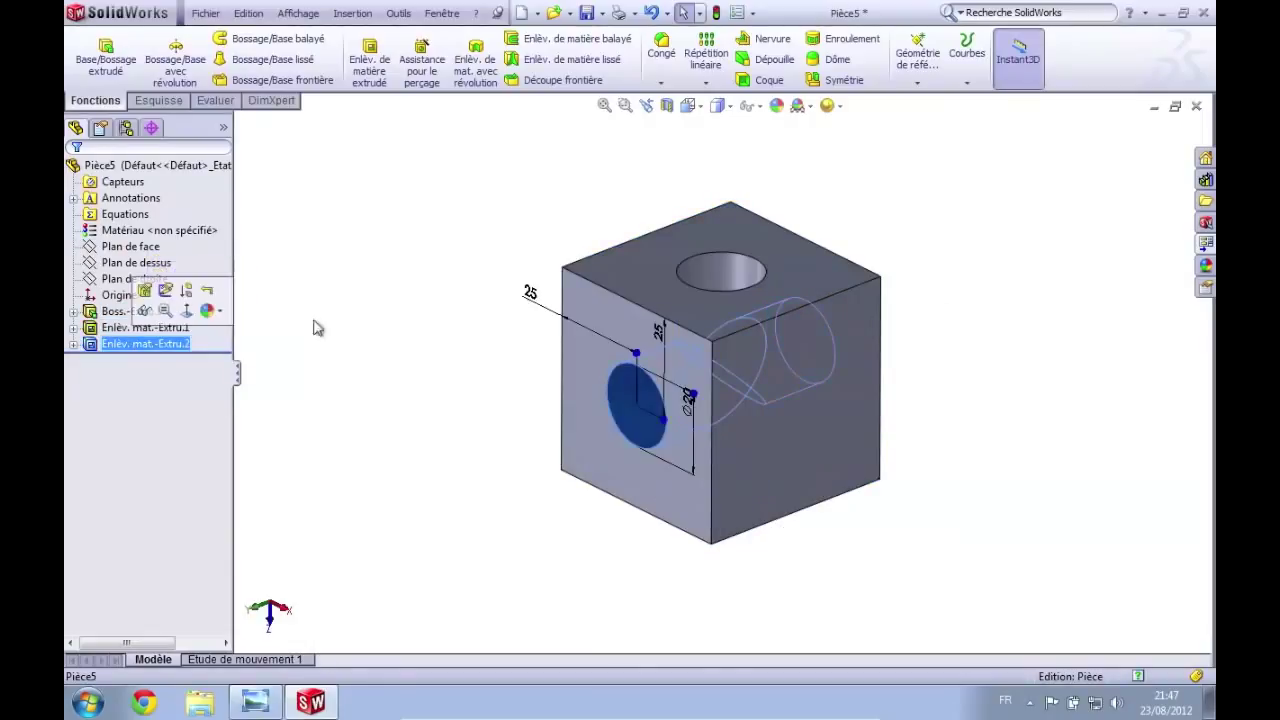
click(486, 300)
middle_drag(484, 292, 483, 310)
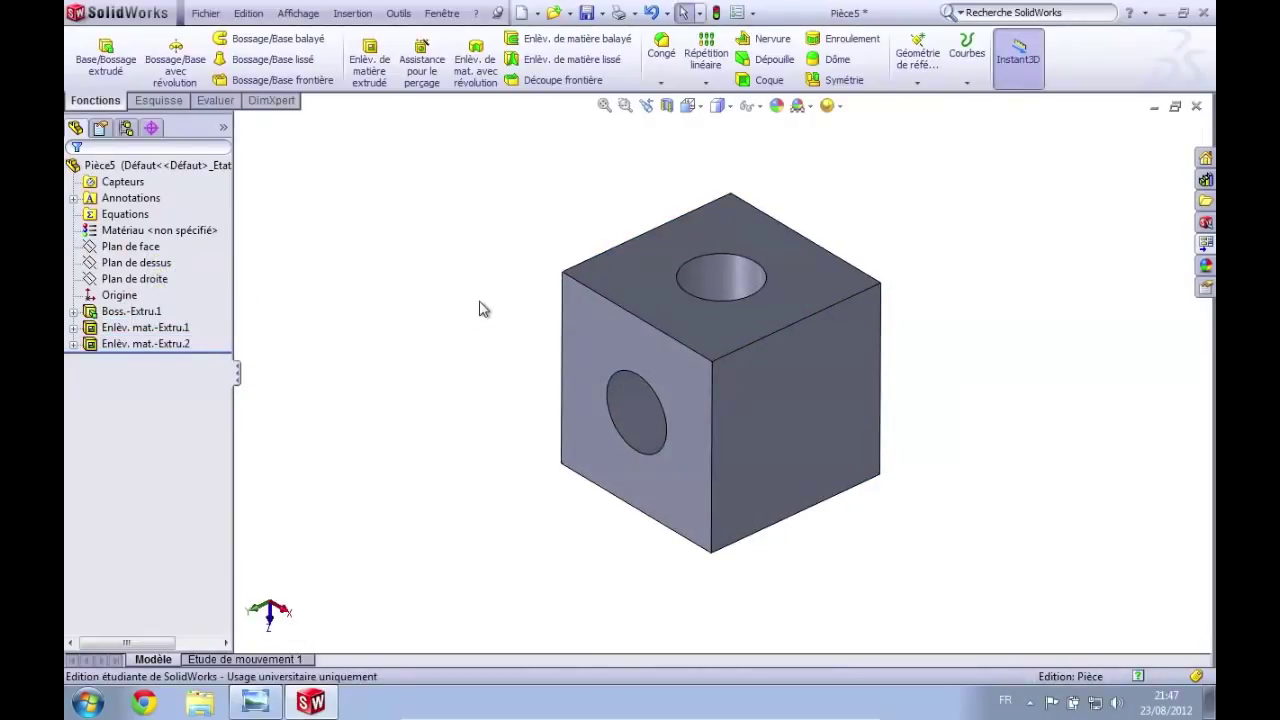
Step: Open the square sketch beneath the base extrusion for editing and view it from the front
click(140, 312)
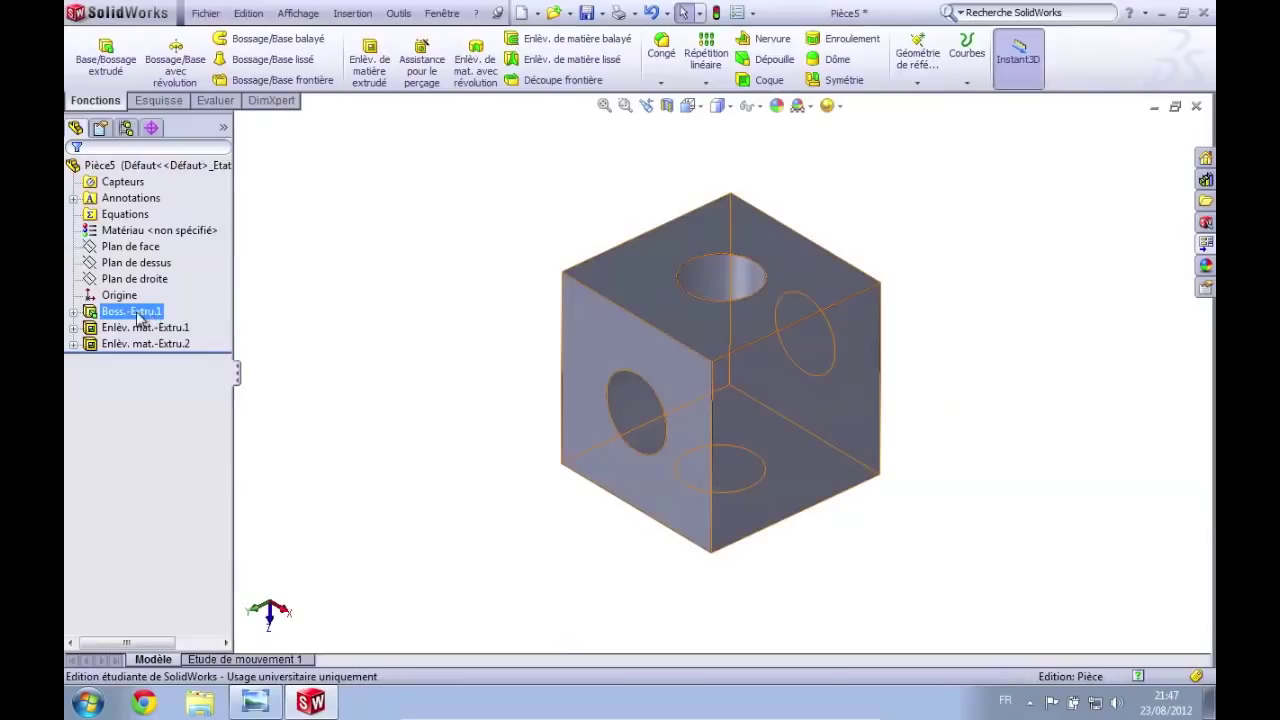
click(122, 316)
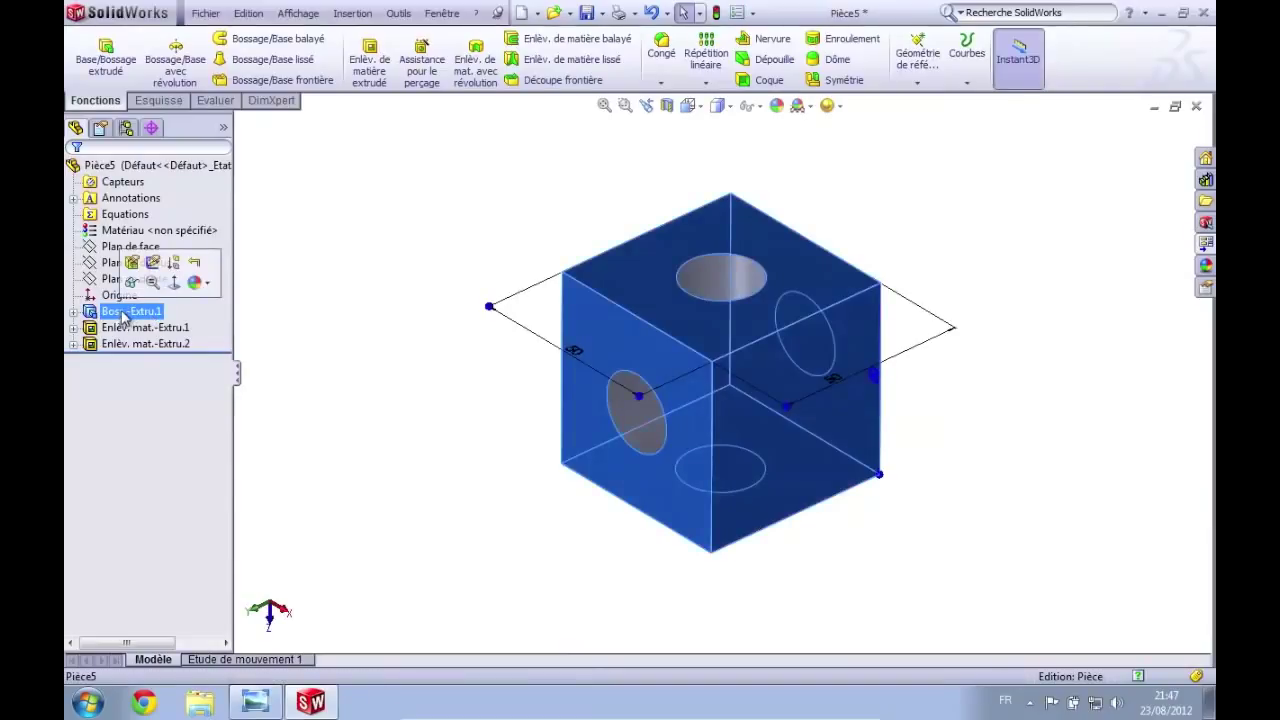
click(73, 312)
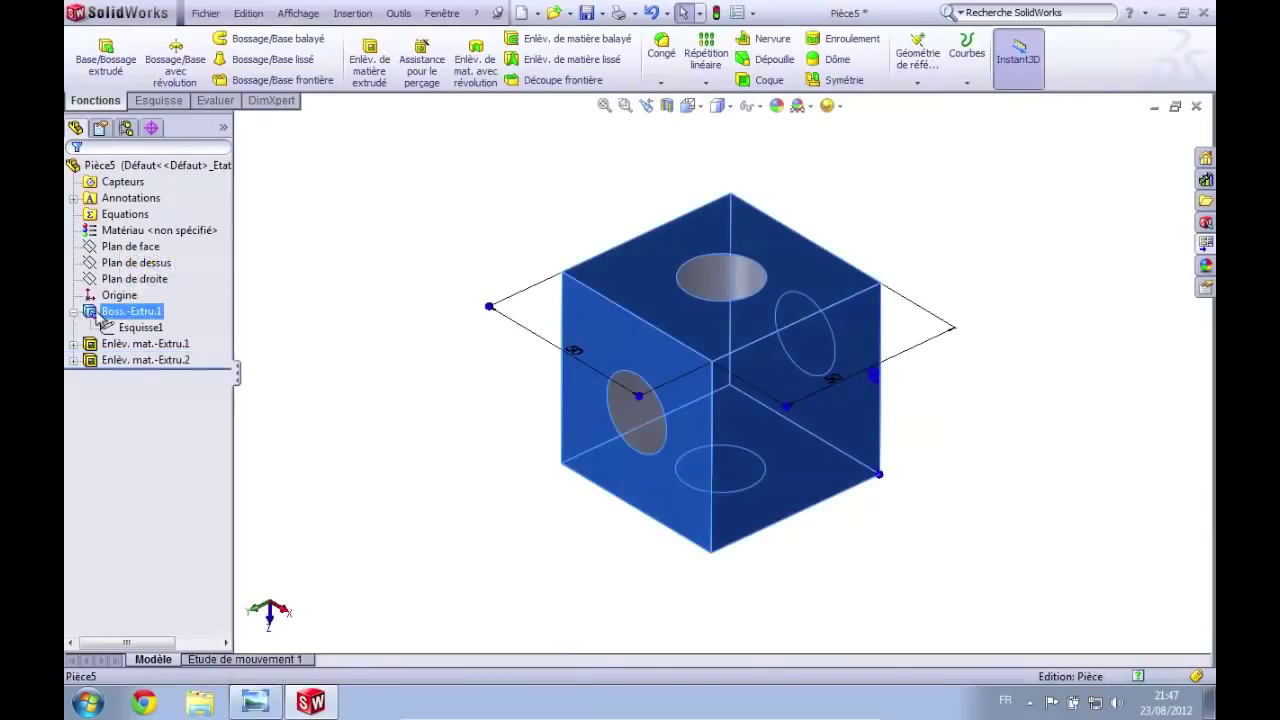
click(140, 329)
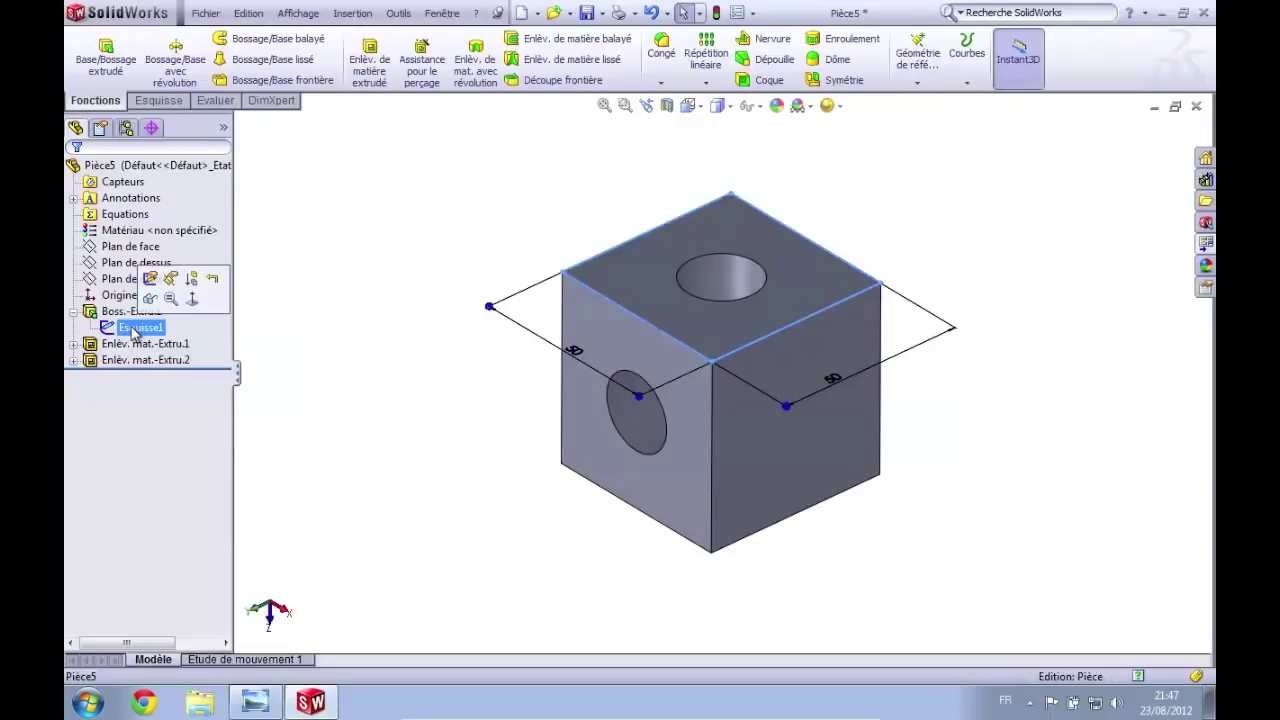
right_click(133, 333)
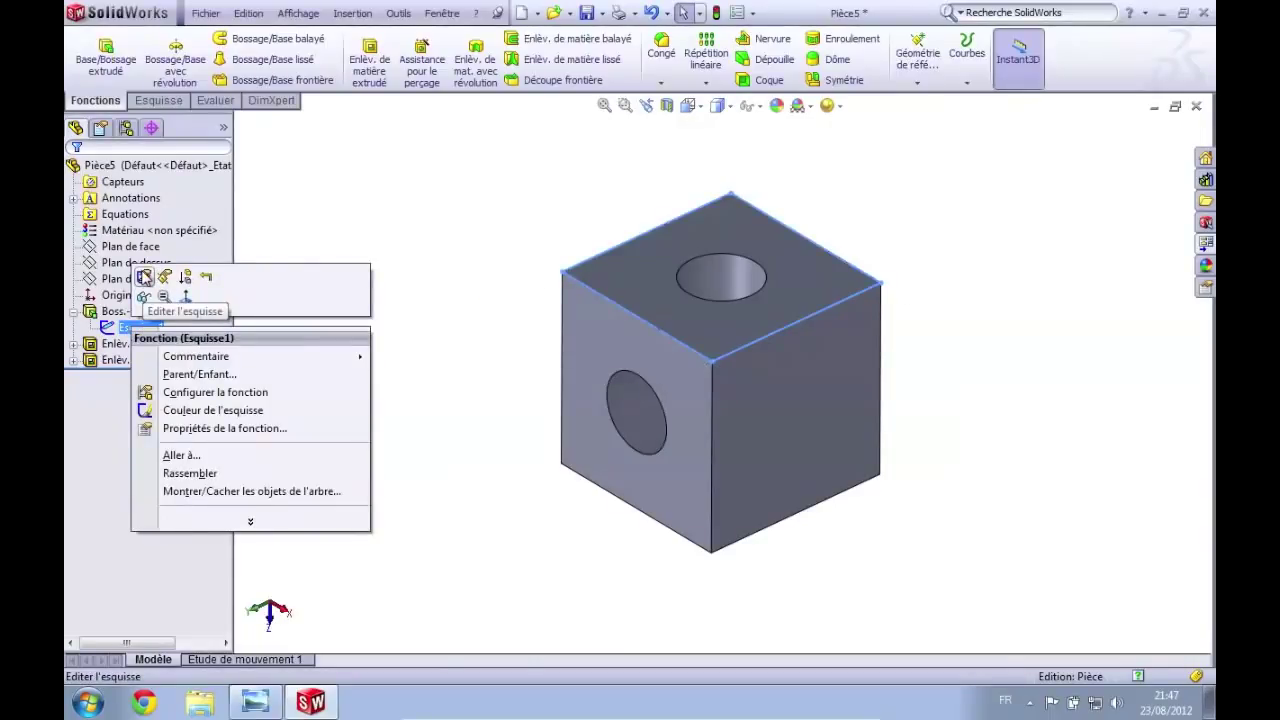
click(144, 277)
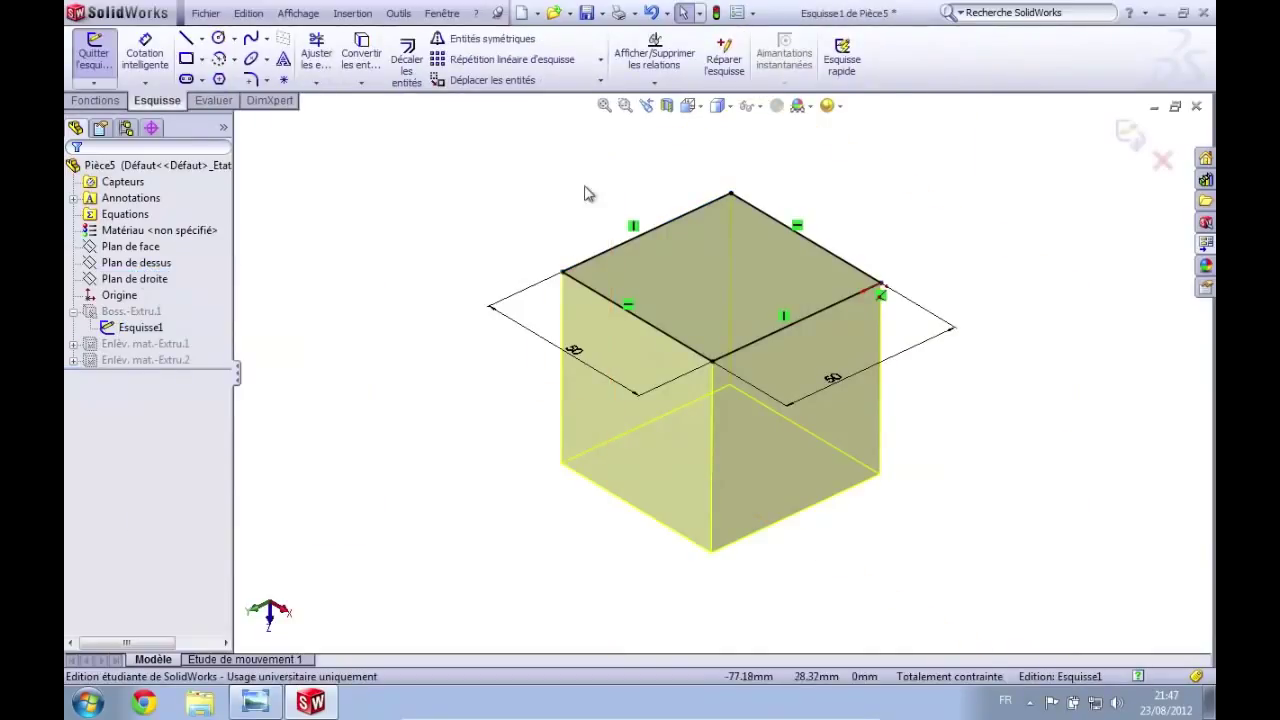
scroll(731, 381, down, 3)
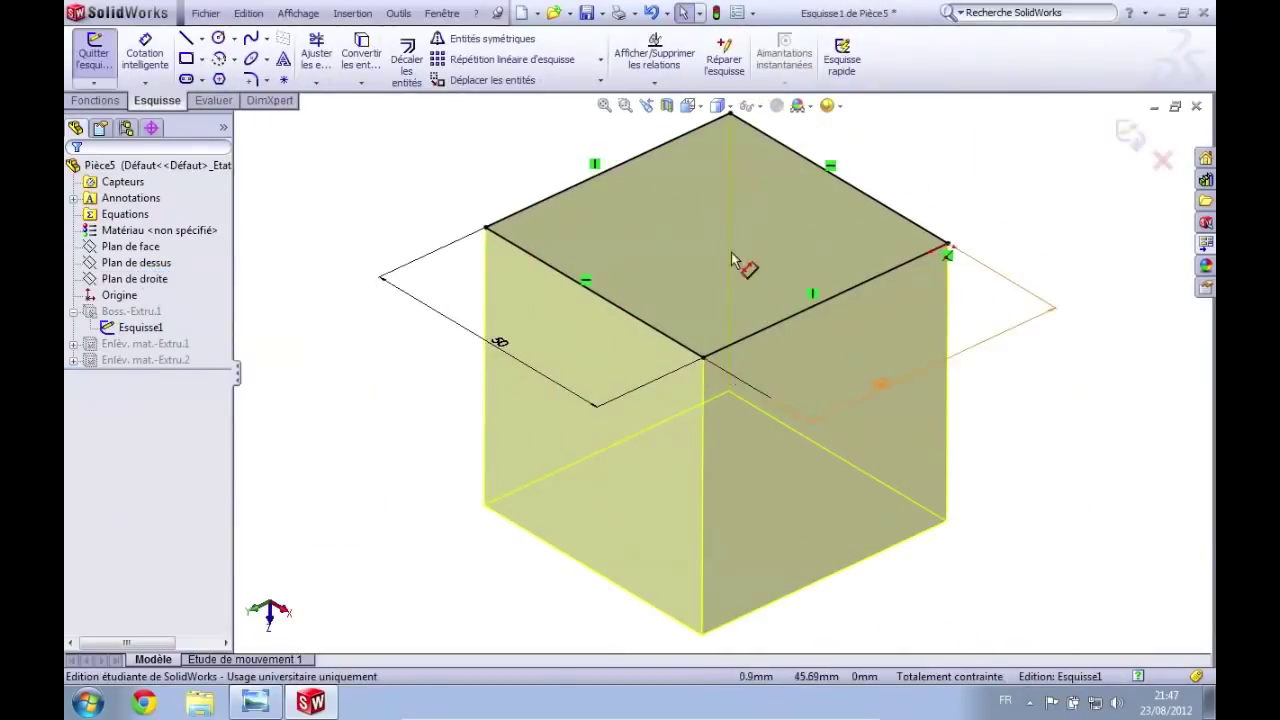
click(688, 105)
click(779, 180)
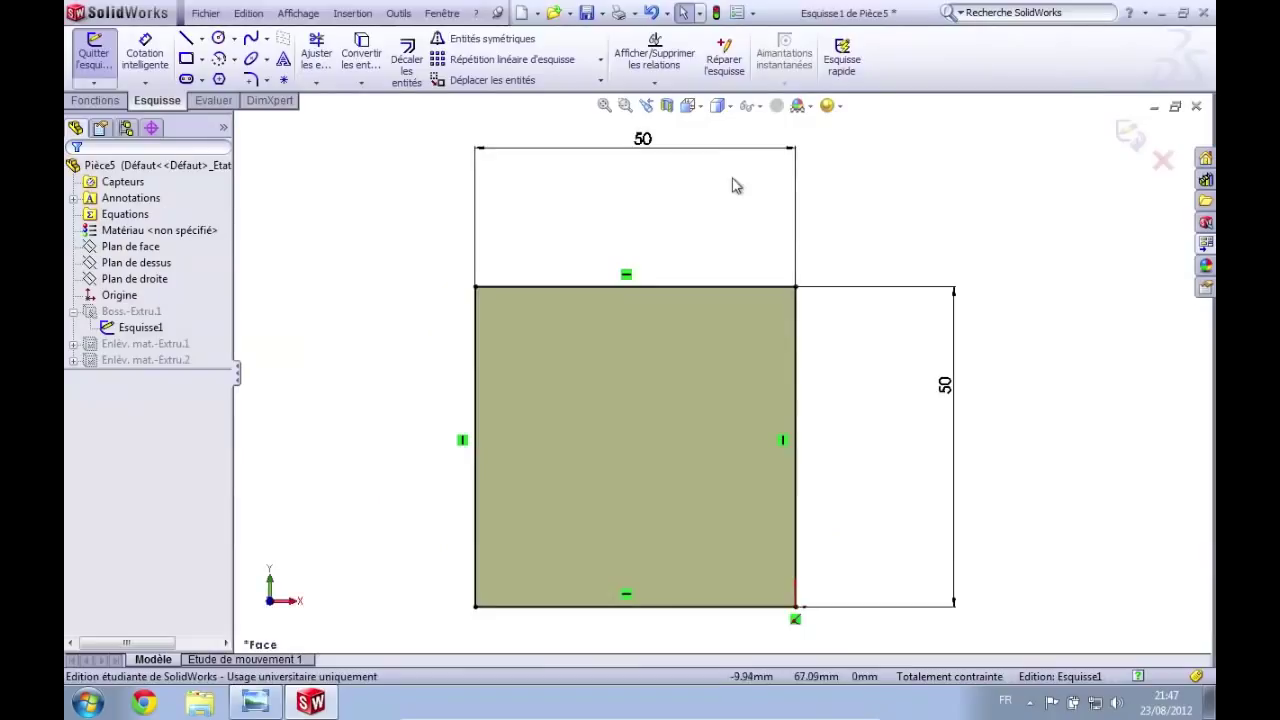
Step: Set the base square's width and height to 100 mm each, then exit the sketch to rebuild the part
click(643, 141)
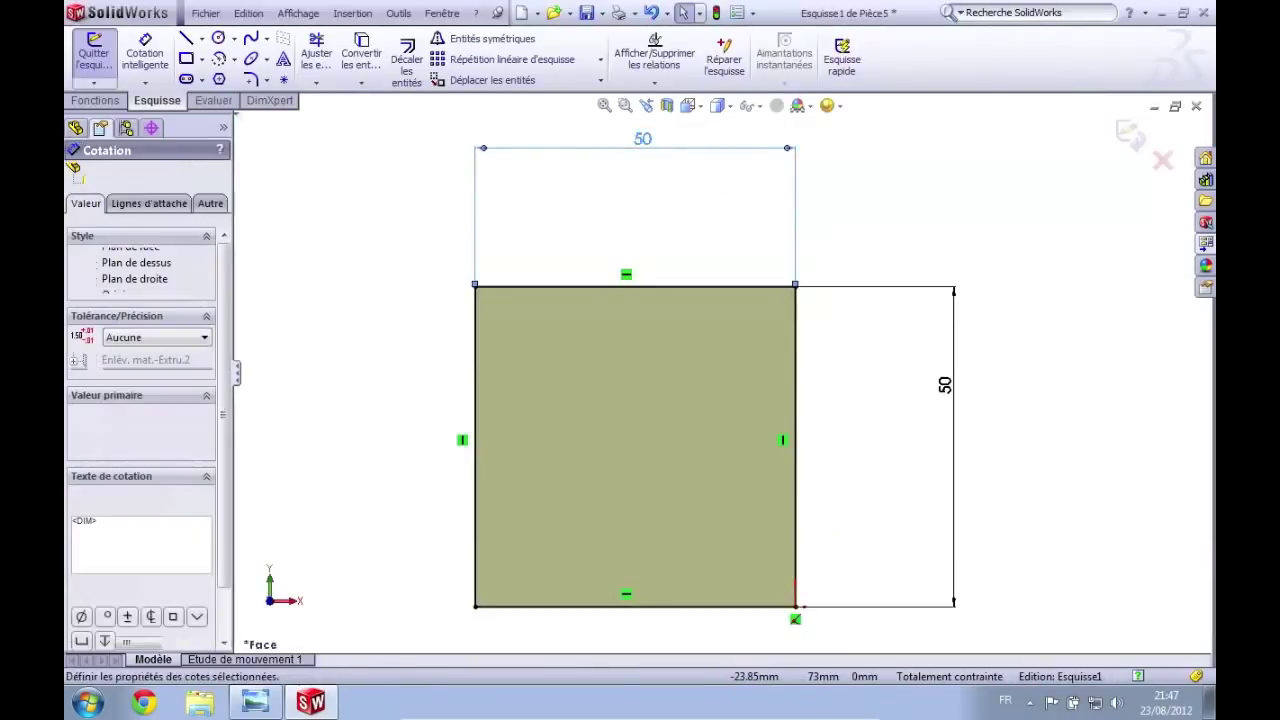
text(100)
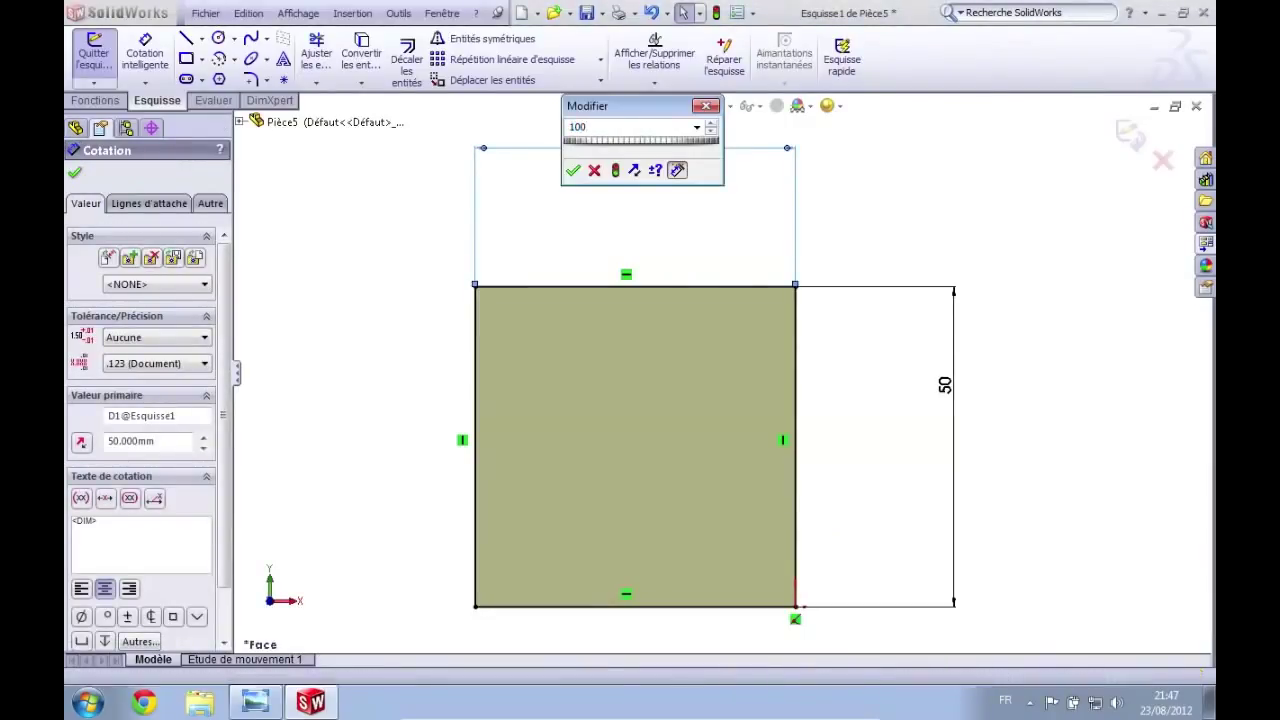
key(Return)
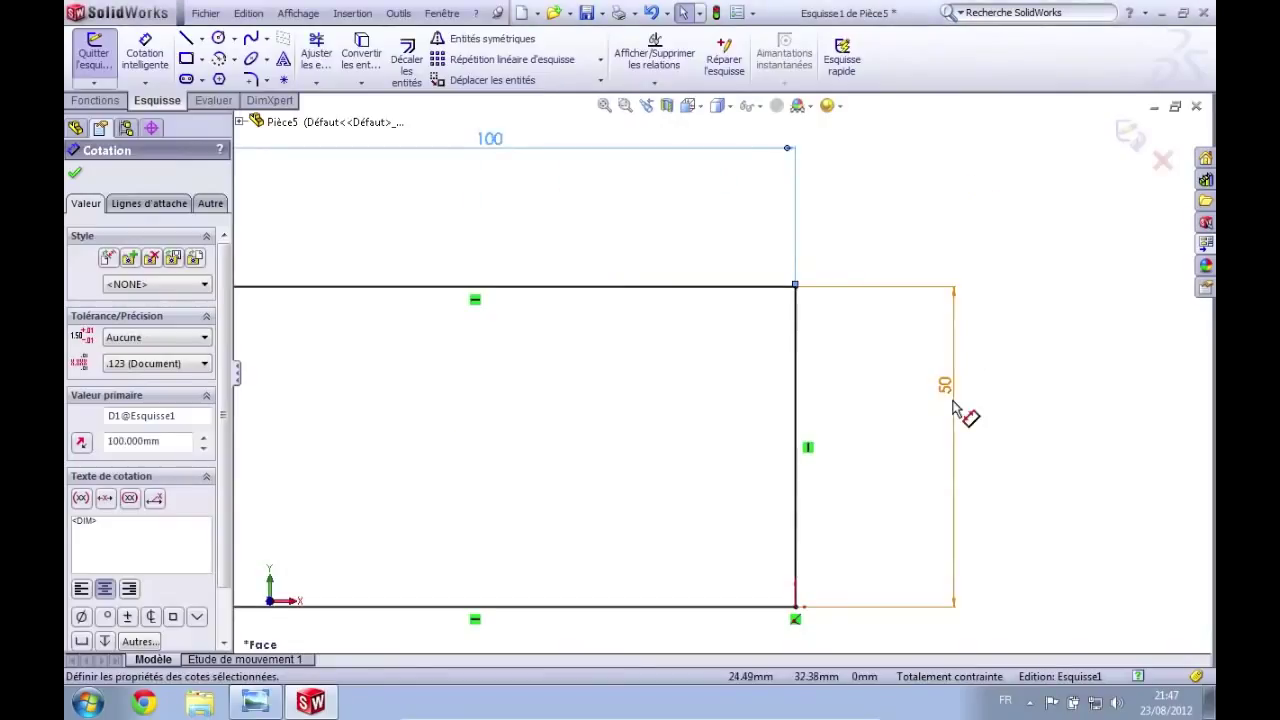
click(944, 385)
text(1)
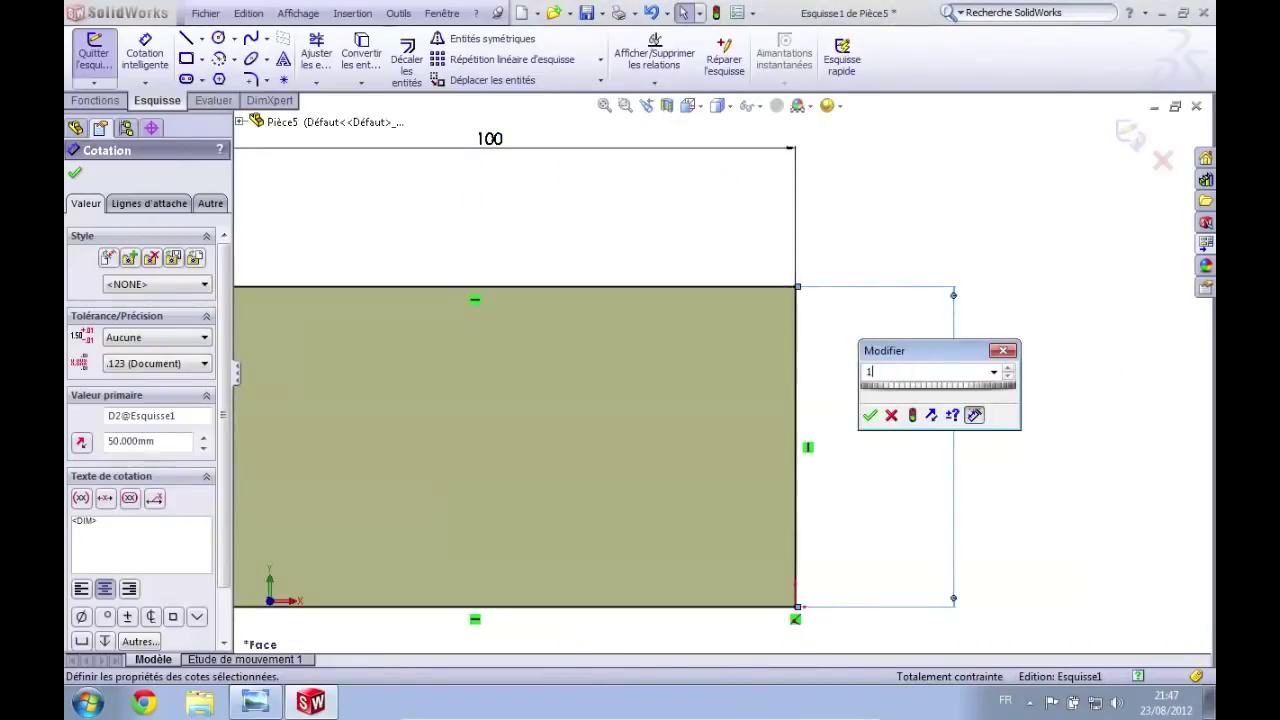
key(Return)
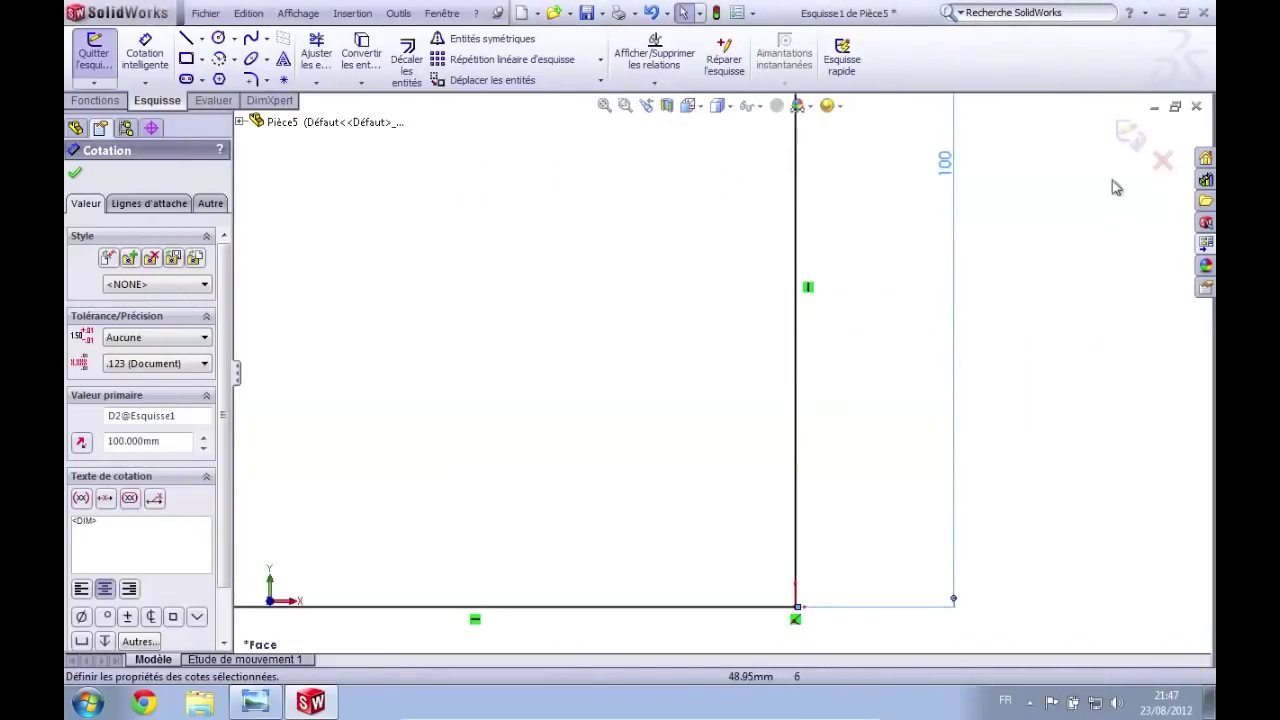
key(f)
scroll(635, 214, down, 2)
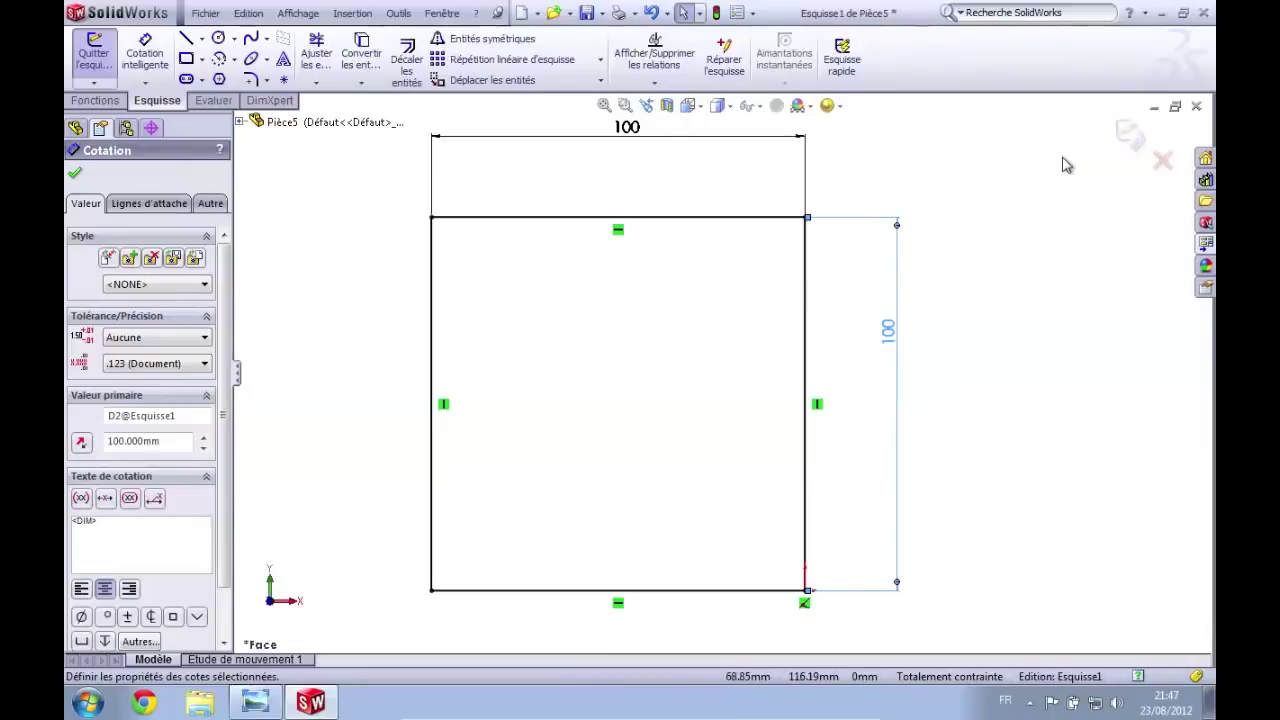
click(1128, 137)
mouse_move(1054, 286)
middle_down()
mouse_move(997, 373)
mouse_move(1011, 373)
middle_up()
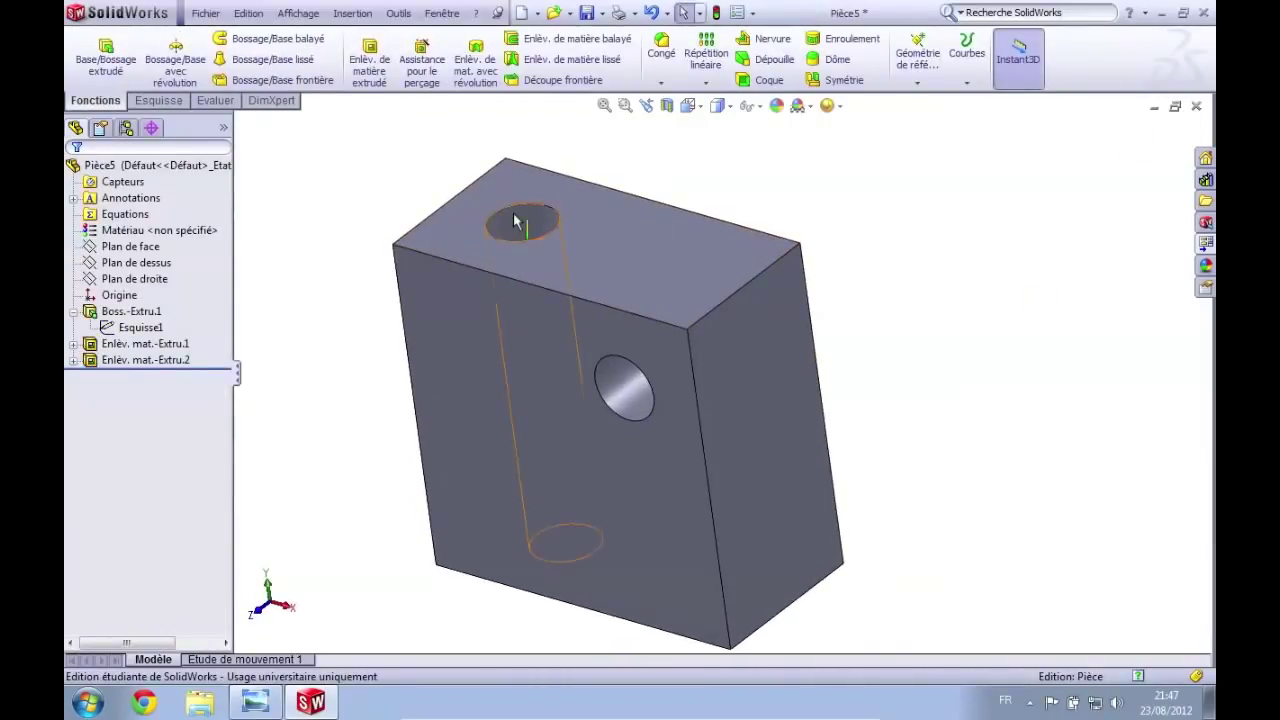
middle_drag(818, 273, 812, 238)
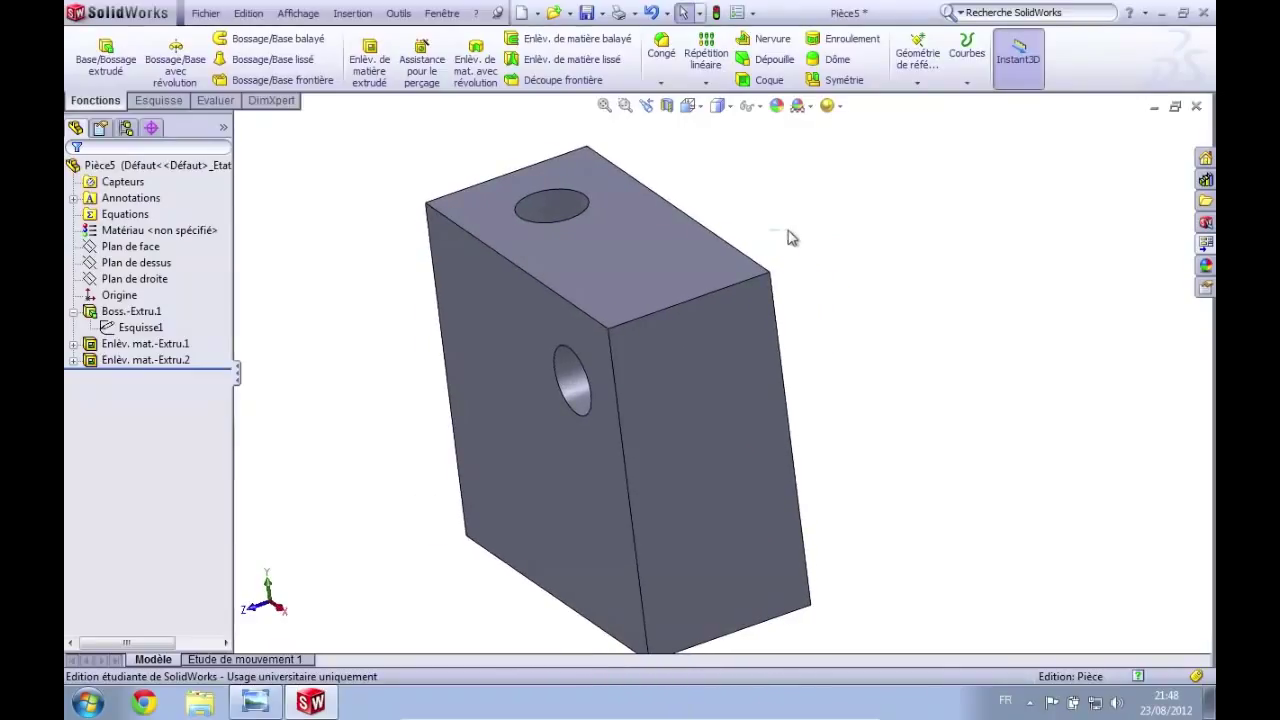
Step: Edit the base extrusion and set its Borgne depth to 100 mm
click(140, 327)
mouse_move(310, 318)
middle_down()
mouse_move(329, 277)
mouse_move(334, 289)
mouse_move(310, 300)
middle_up()
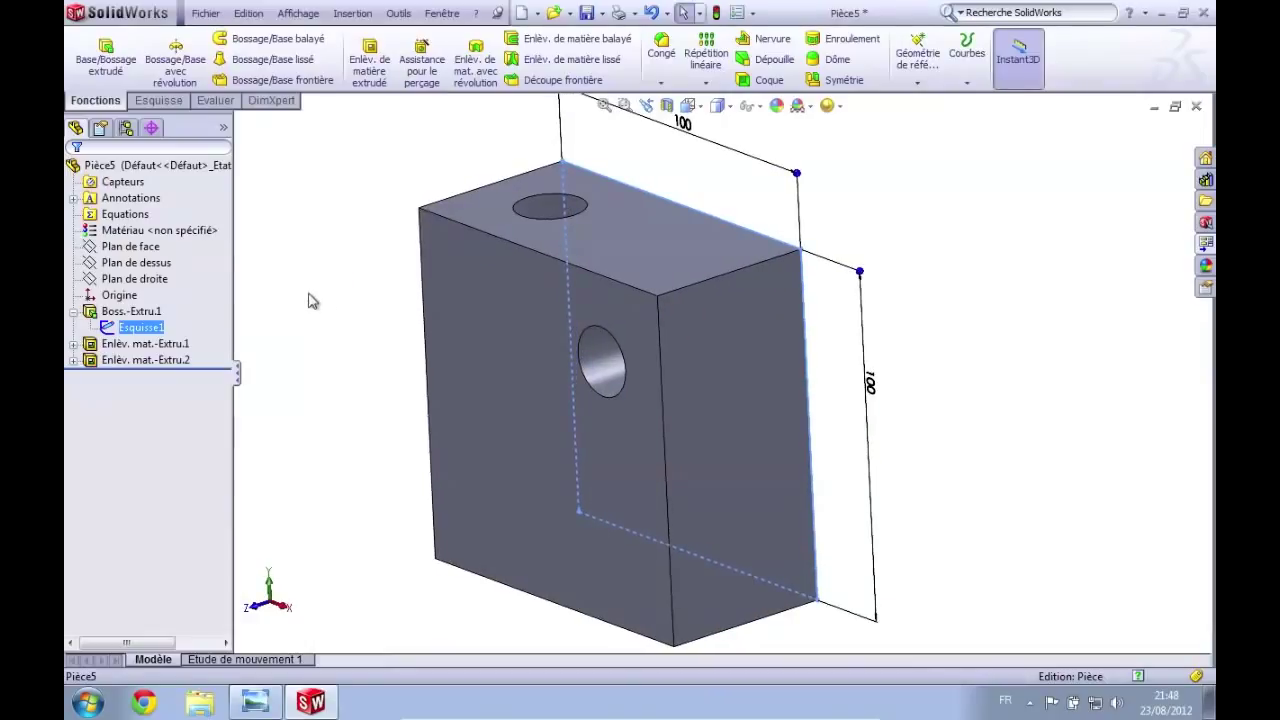
click(118, 312)
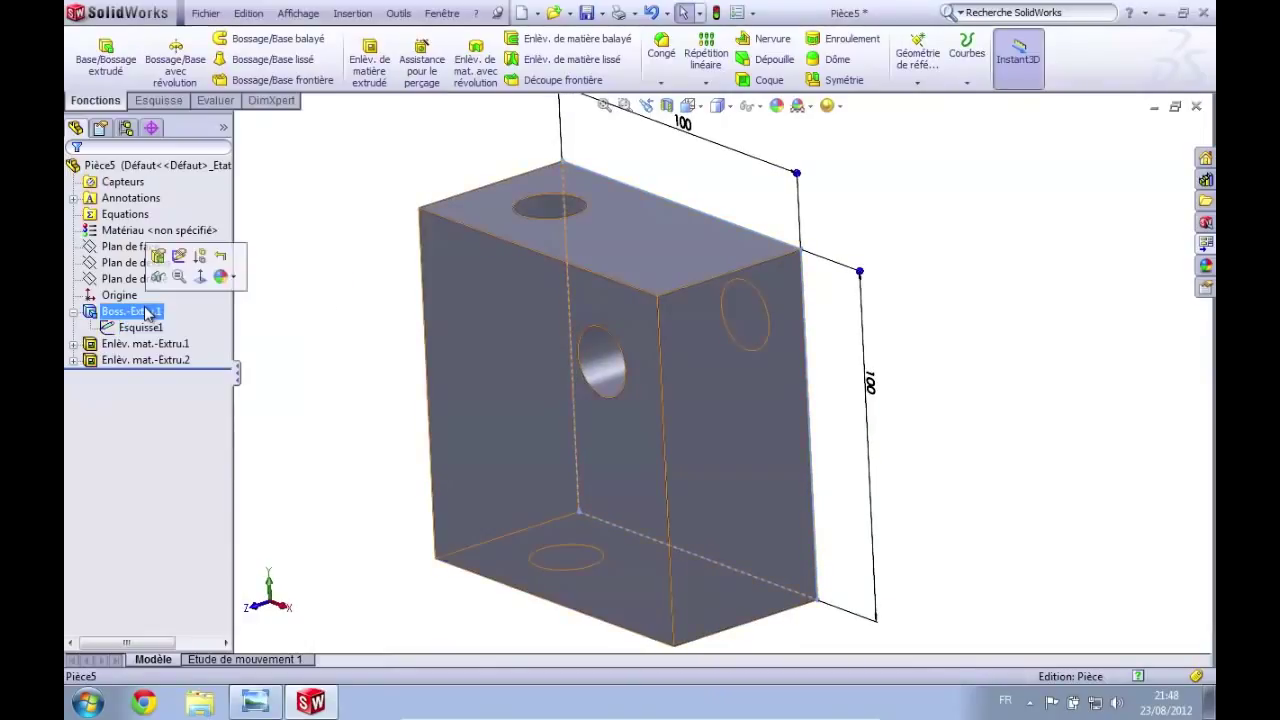
click(74, 312)
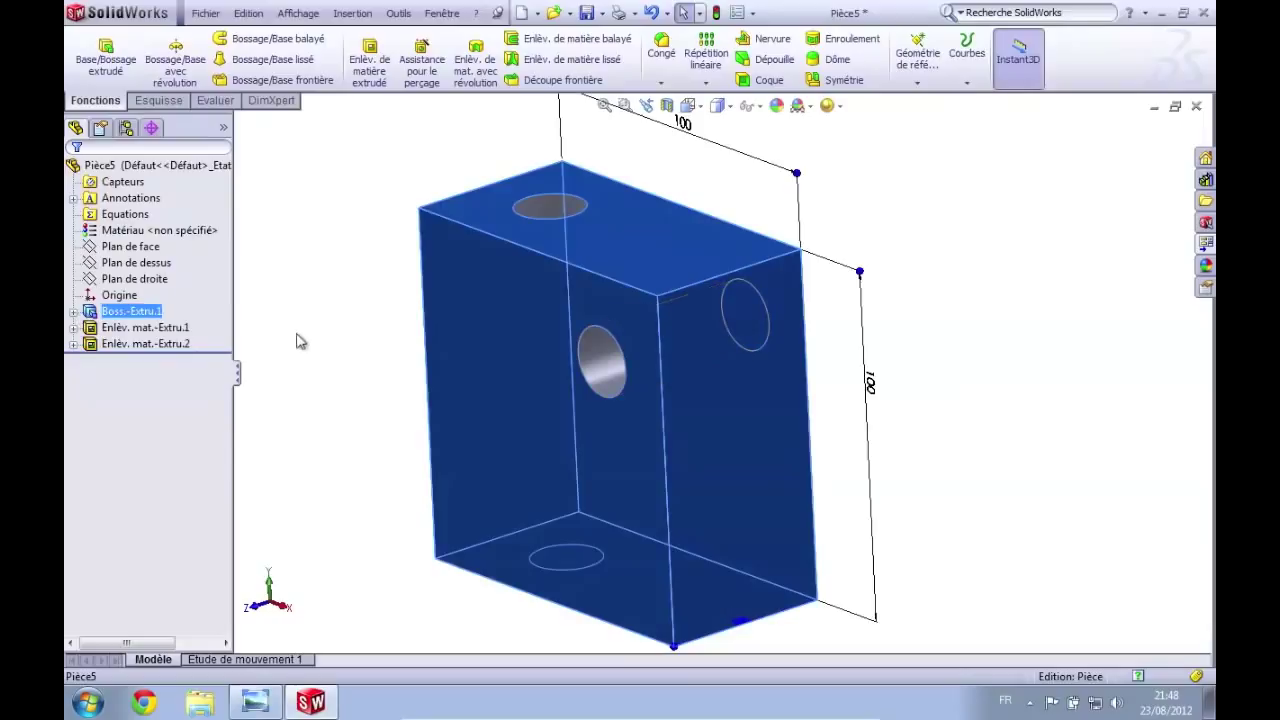
click(74, 312)
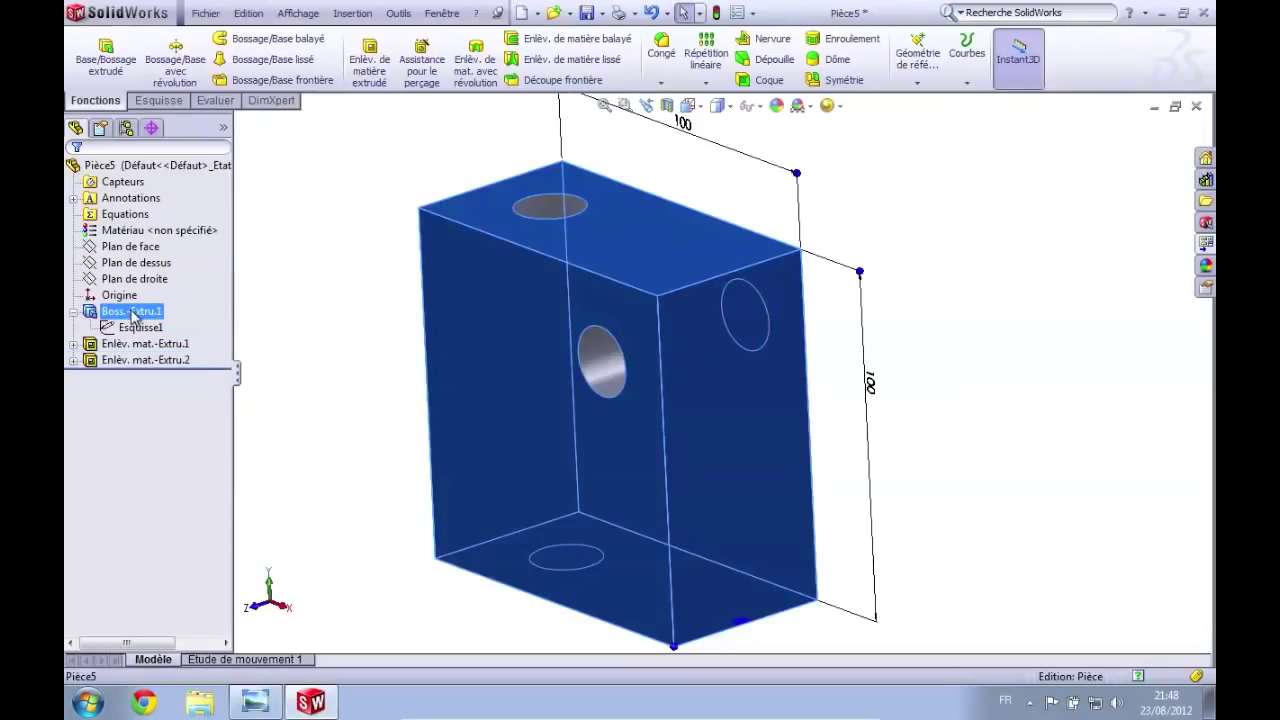
right_click(133, 316)
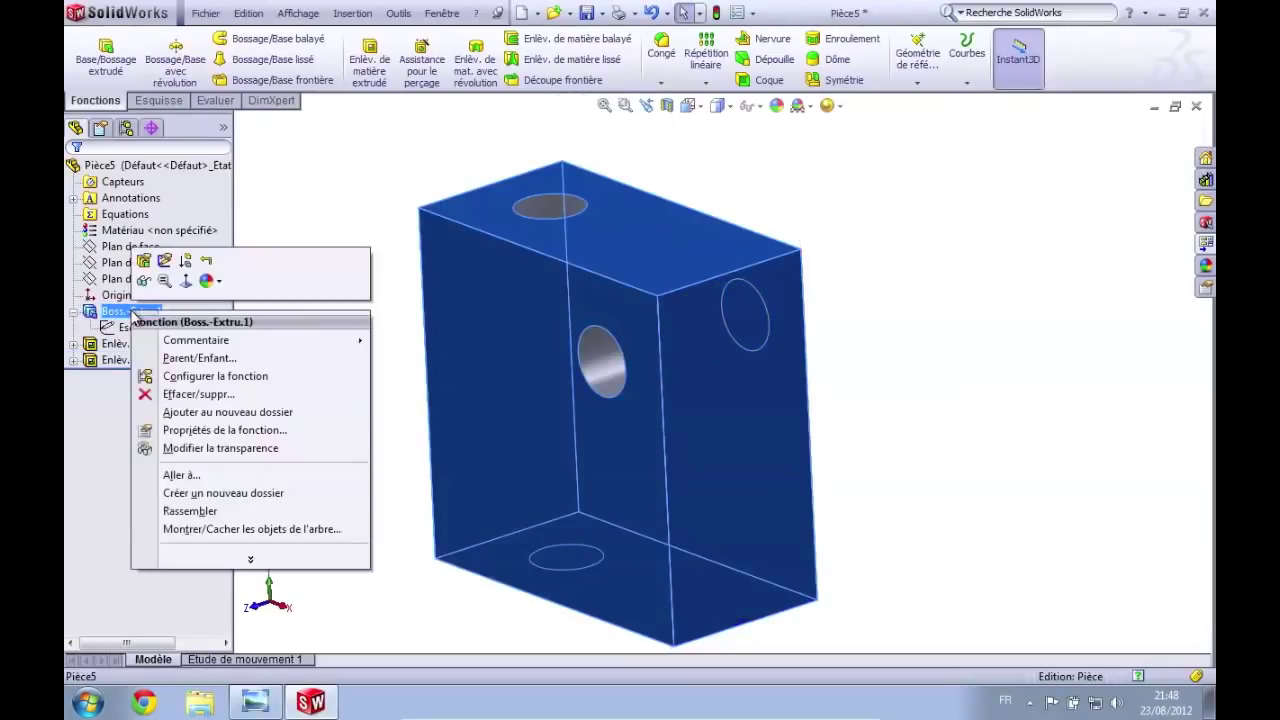
click(149, 262)
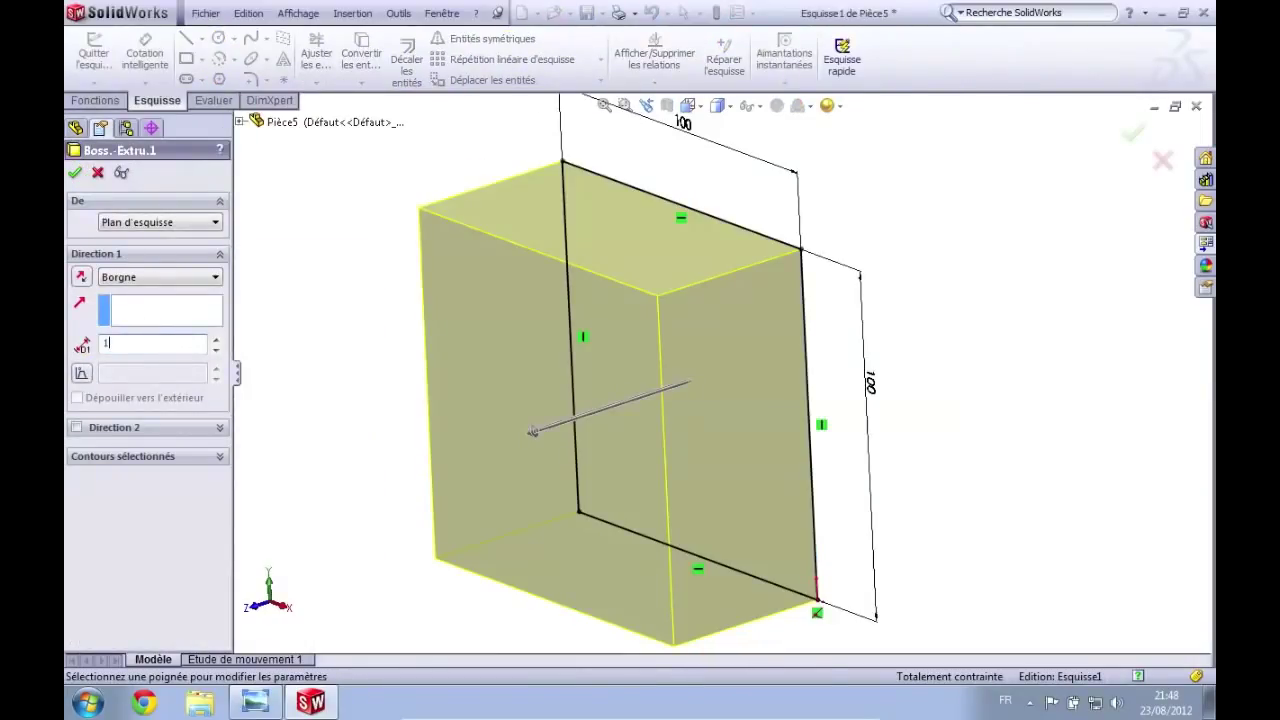
key(Return)
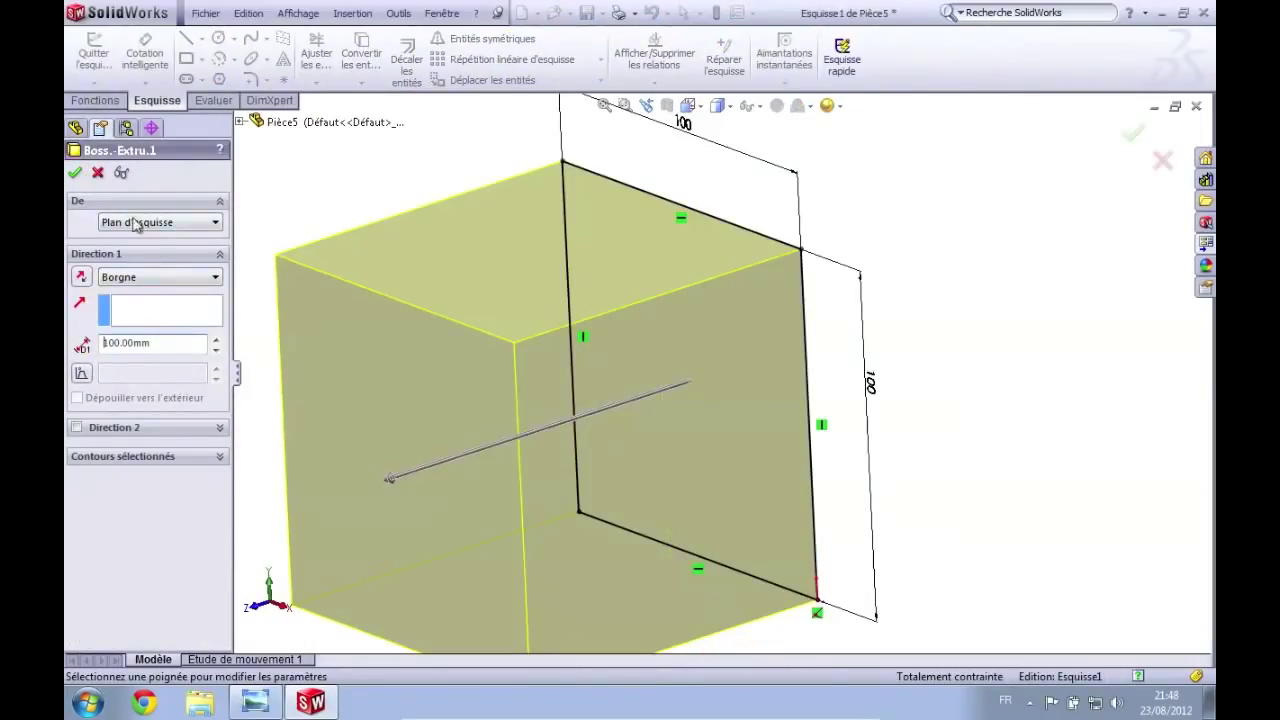
click(78, 173)
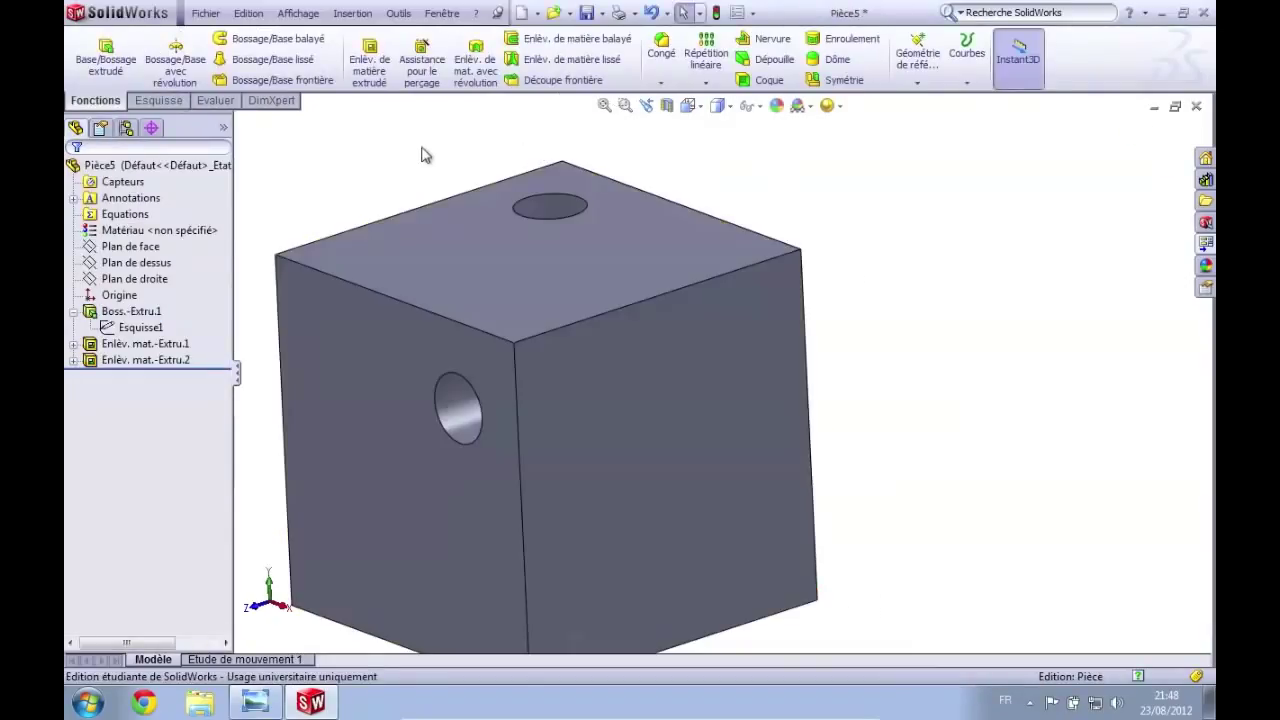
Step: Inspect the enlarged cube and the placement of both holes from several angles
scroll(423, 164, up, 4)
middle_drag(423, 170, 503, 202)
scroll(688, 386, down, 3)
mouse_move(688, 378)
middle_down()
mouse_move(666, 269)
mouse_move(659, 283)
middle_up()
middle_drag(668, 508, 668, 423)
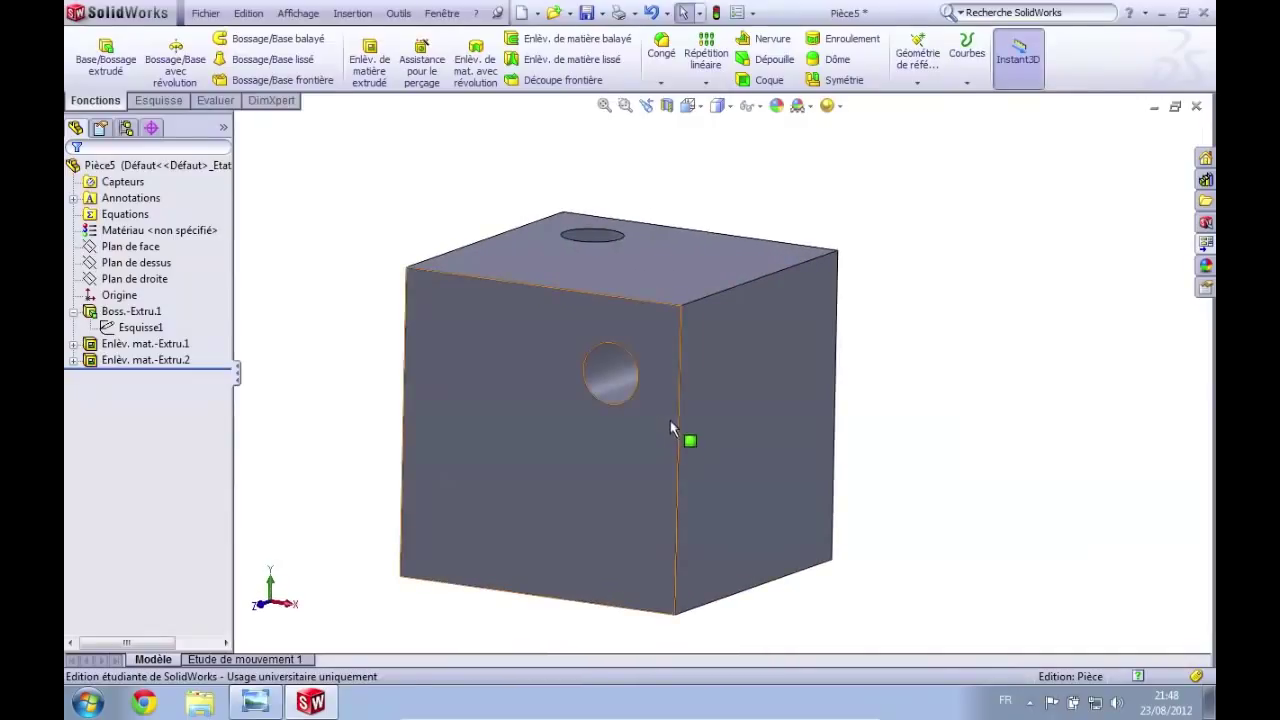
middle_drag(651, 223, 622, 229)
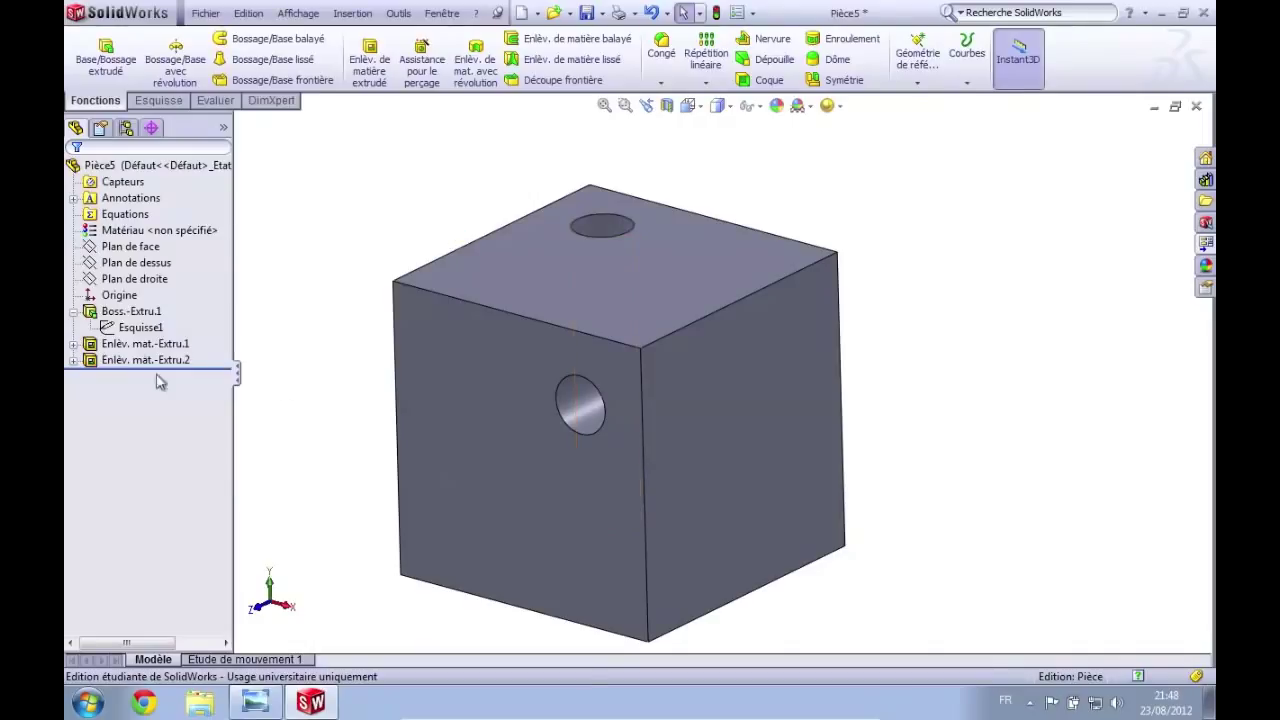
Step: Highlight the front-face hole cut and examine its path through the cube and its positioning dimensions, then compare the top hole
click(148, 343)
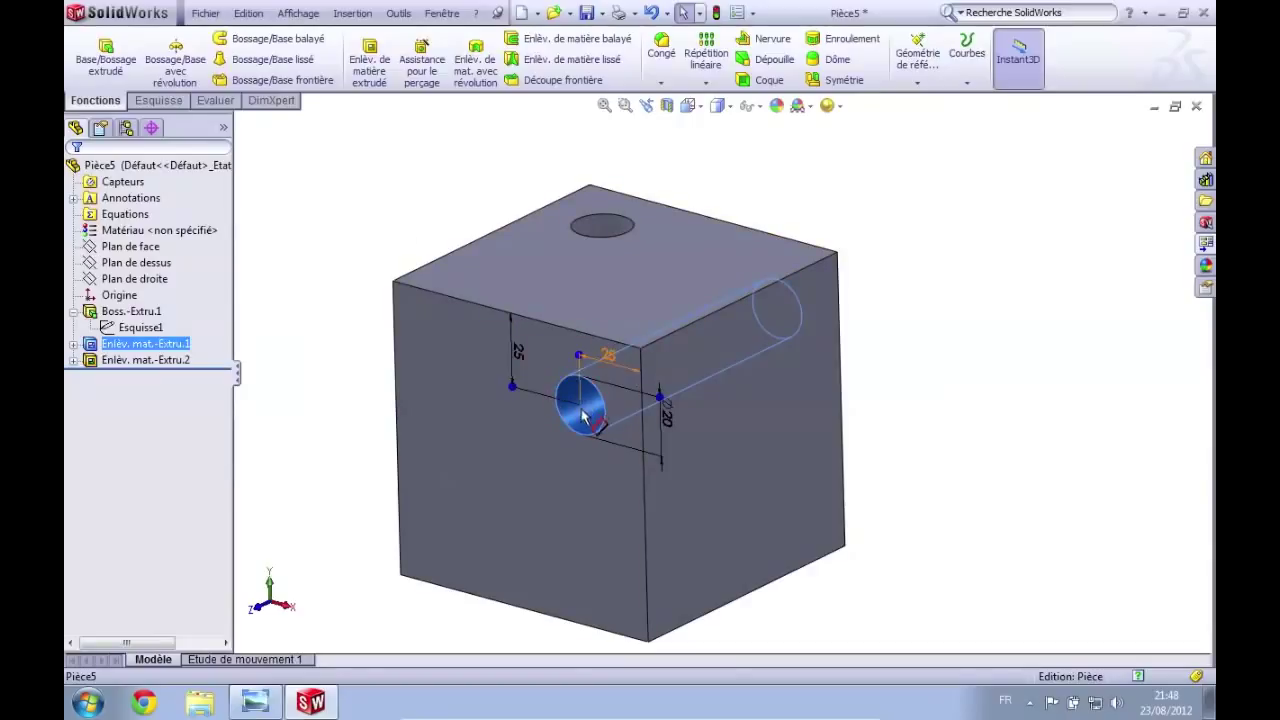
middle_drag(829, 334, 718, 363)
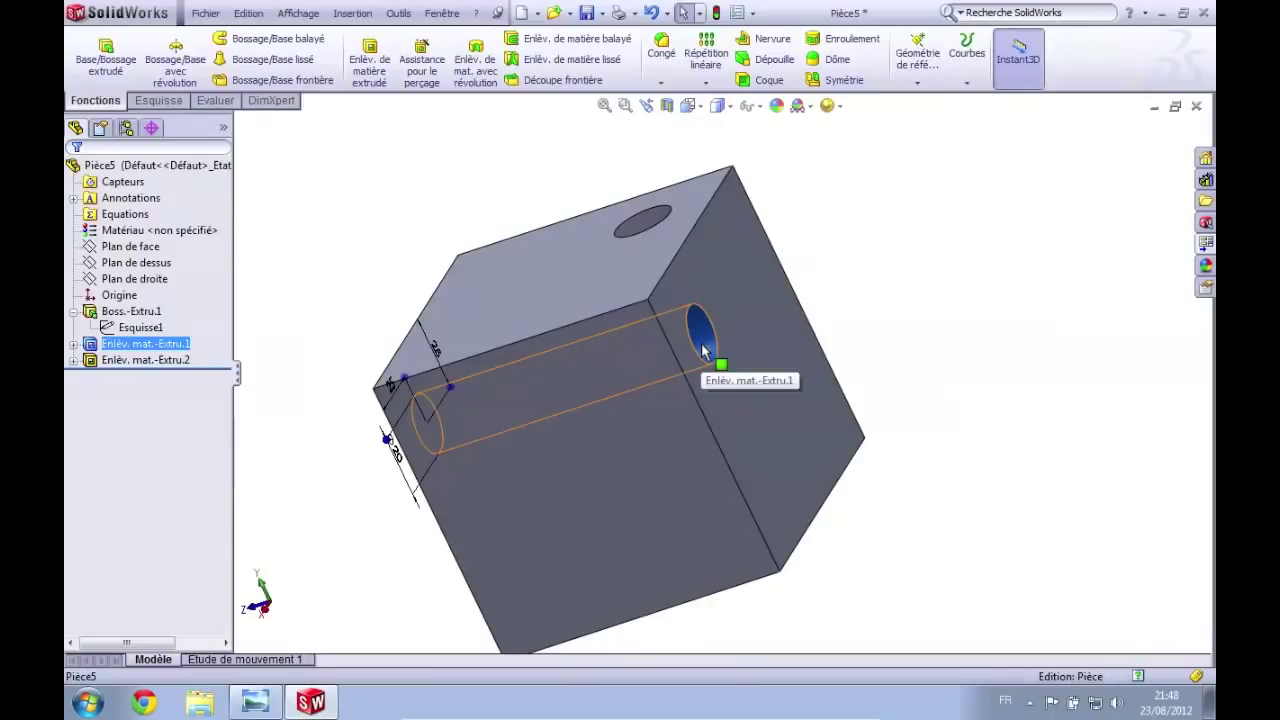
key(ctrl+7)
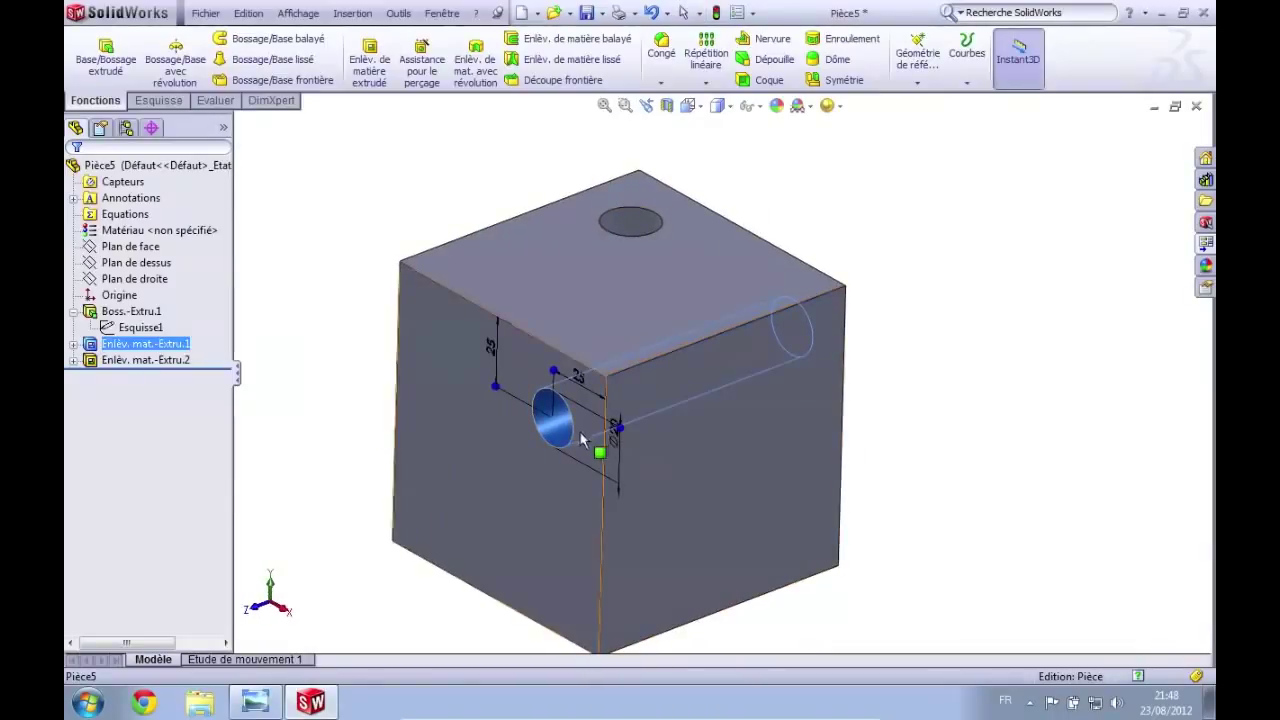
middle_drag(837, 366, 765, 333)
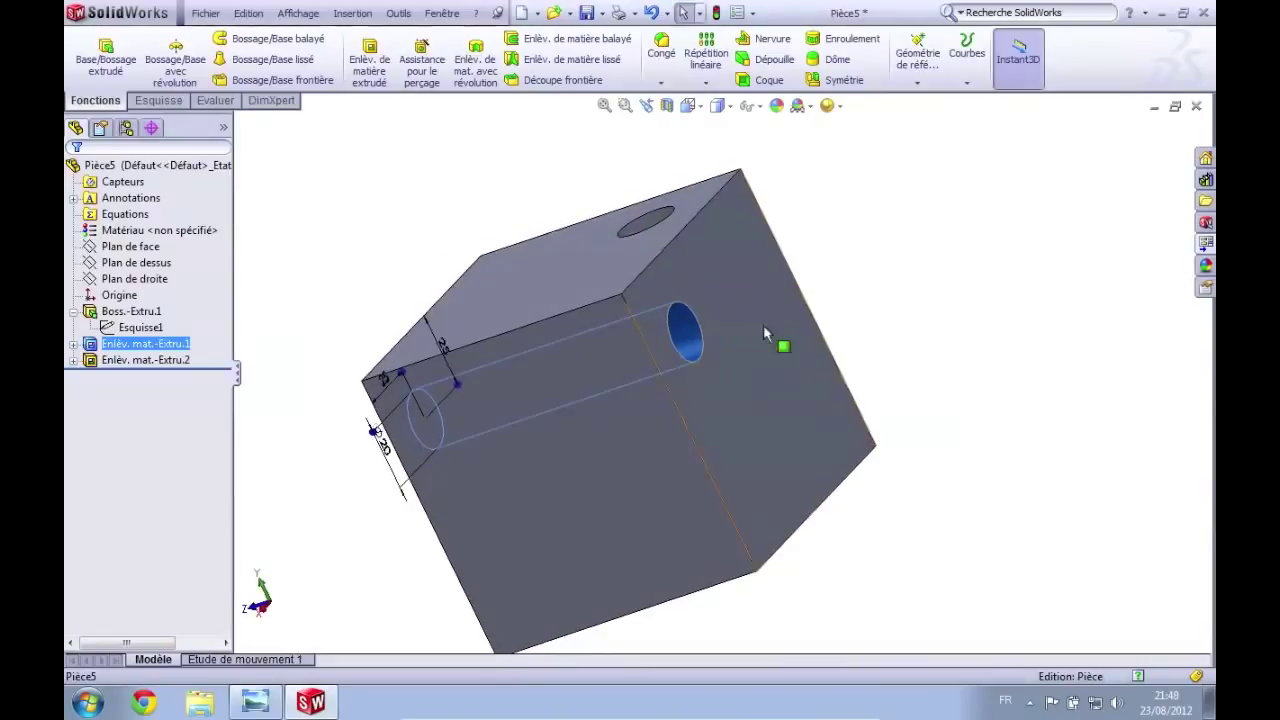
middle_drag(590, 250, 459, 195)
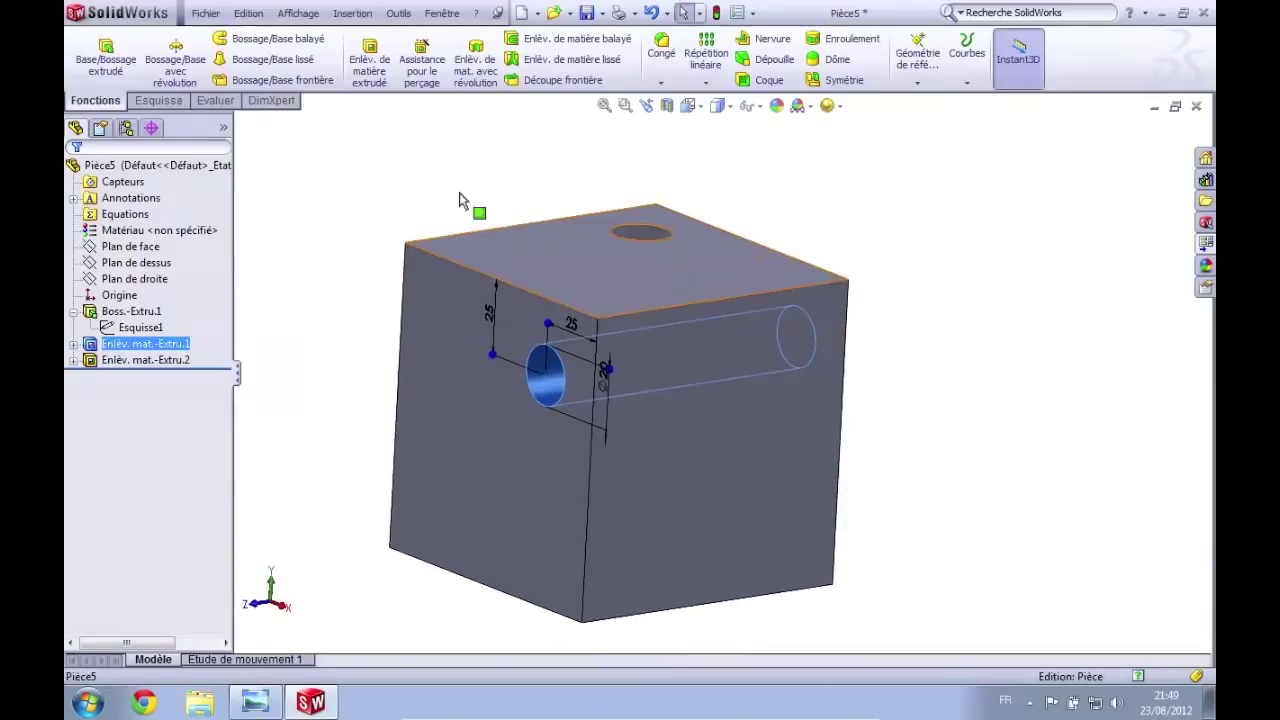
middle_drag(554, 282, 542, 293)
click(396, 214)
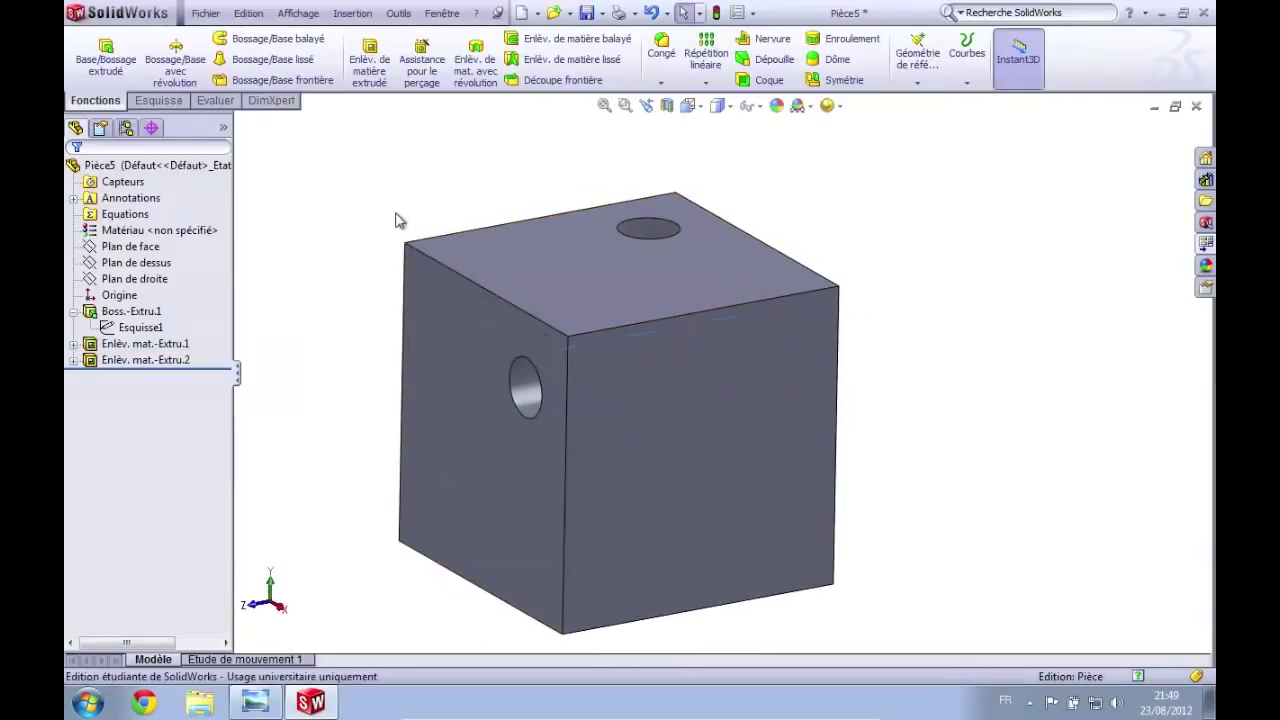
middle_drag(360, 232, 407, 248)
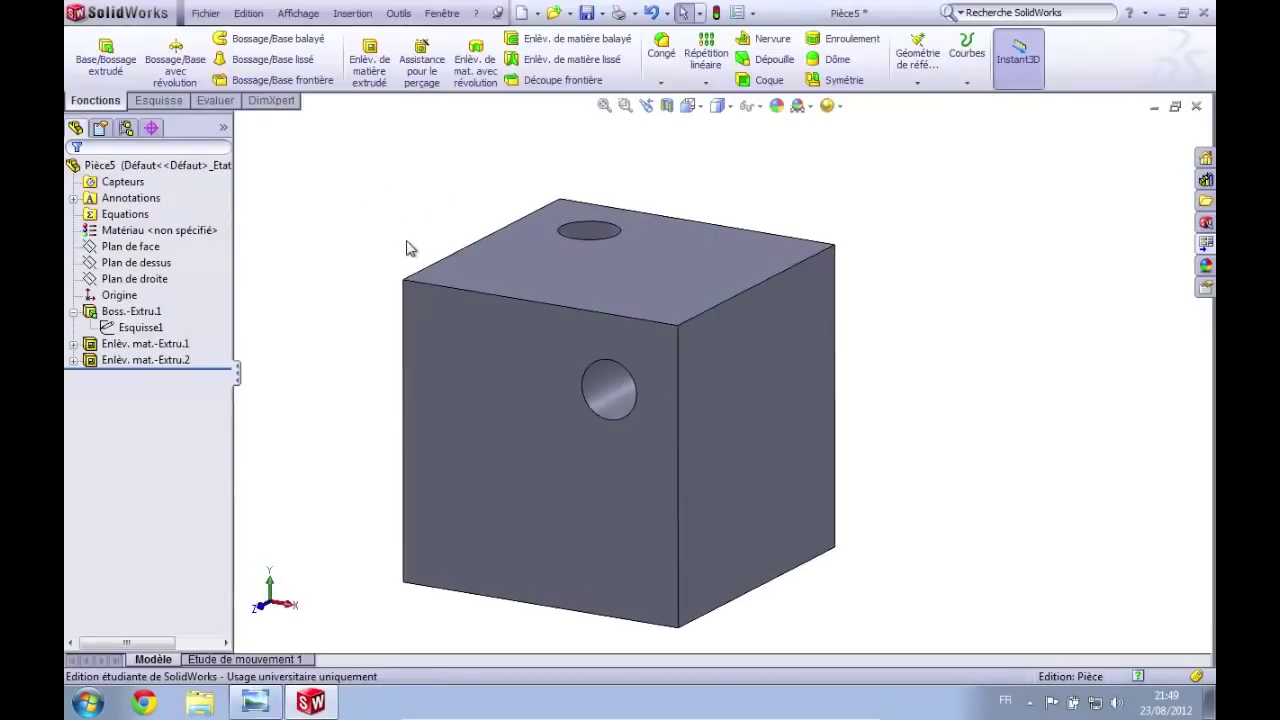
middle_drag(677, 260, 605, 197)
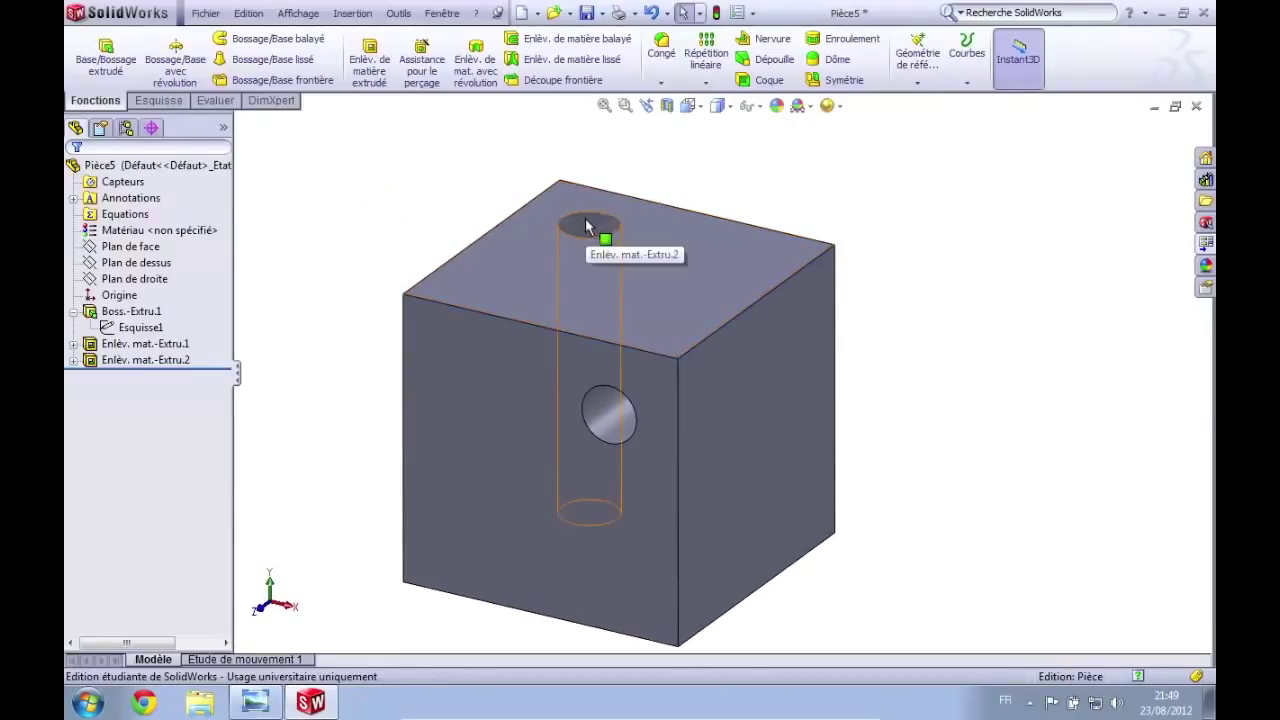
Step: Edit the front hole's sketch to set its centre 50 mm from the face's right vertical edge, then exit the sketch
click(74, 344)
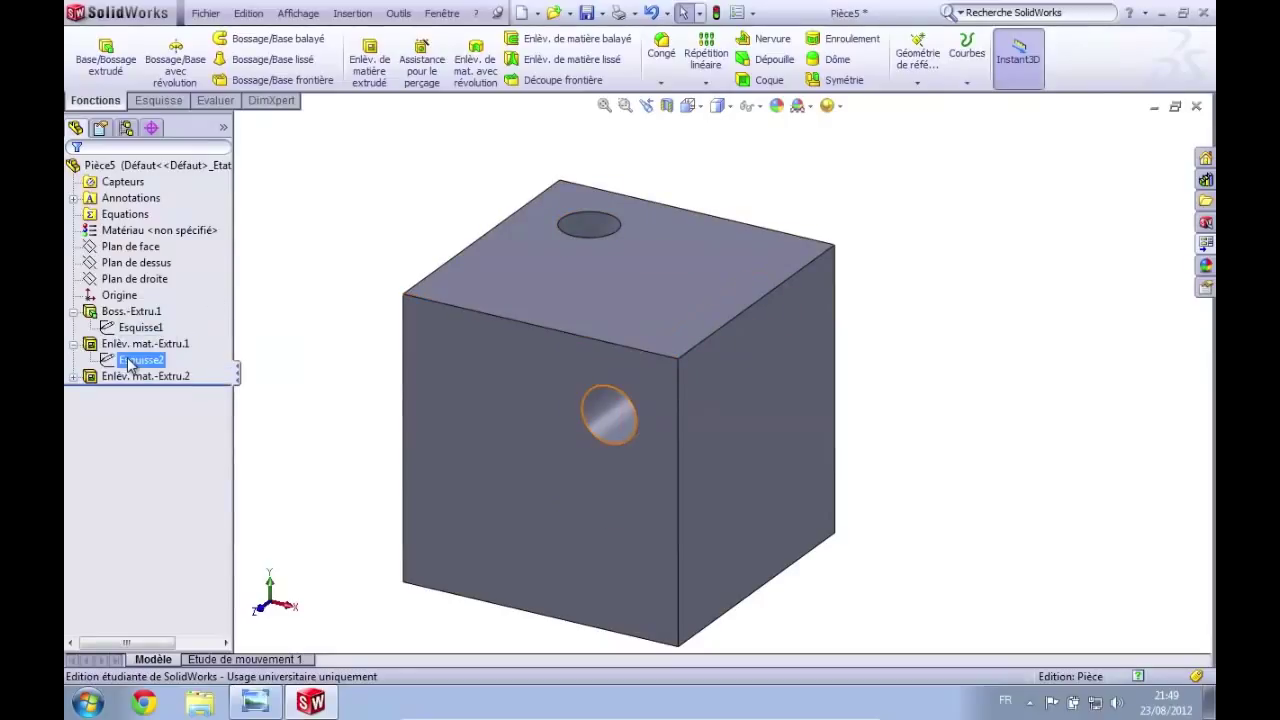
right_click(128, 362)
click(140, 308)
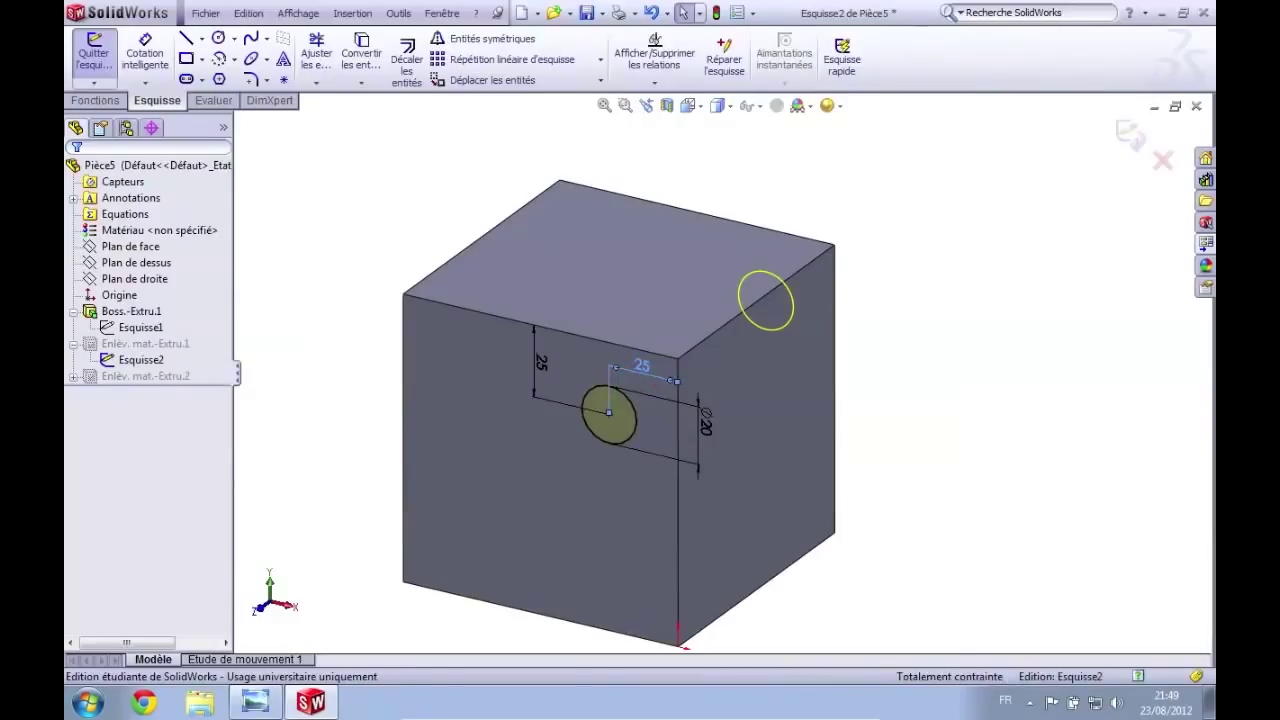
double_click(641, 366)
text(5)
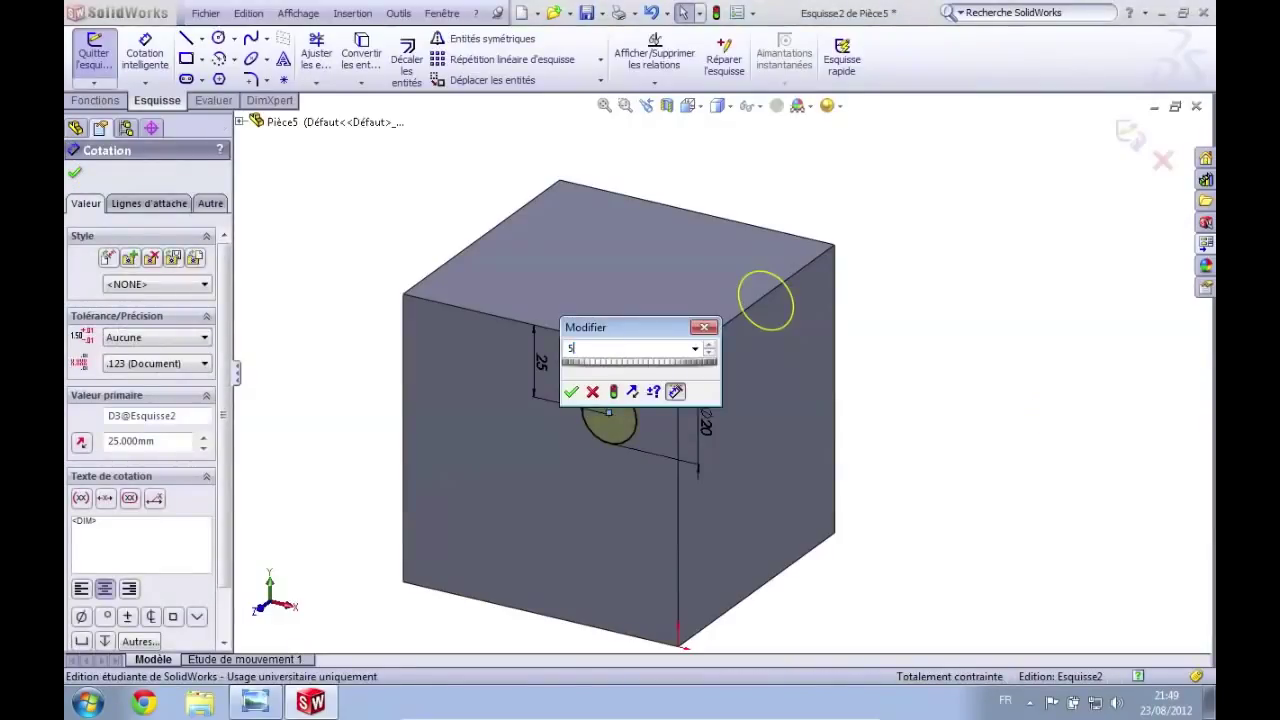
text(0)
key(Return)
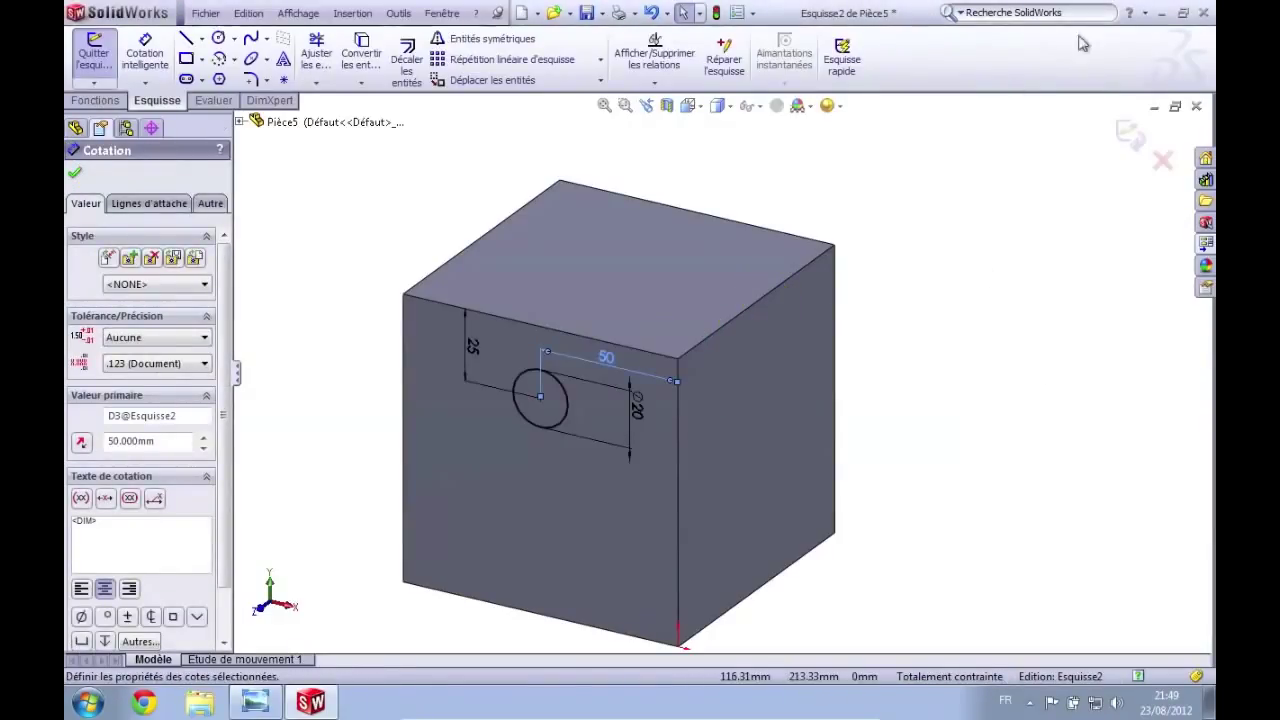
click(1128, 133)
middle_drag(1088, 278, 1070, 300)
mouse_move(977, 404)
middle_down()
mouse_move(954, 369)
mouse_move(966, 409)
middle_up()
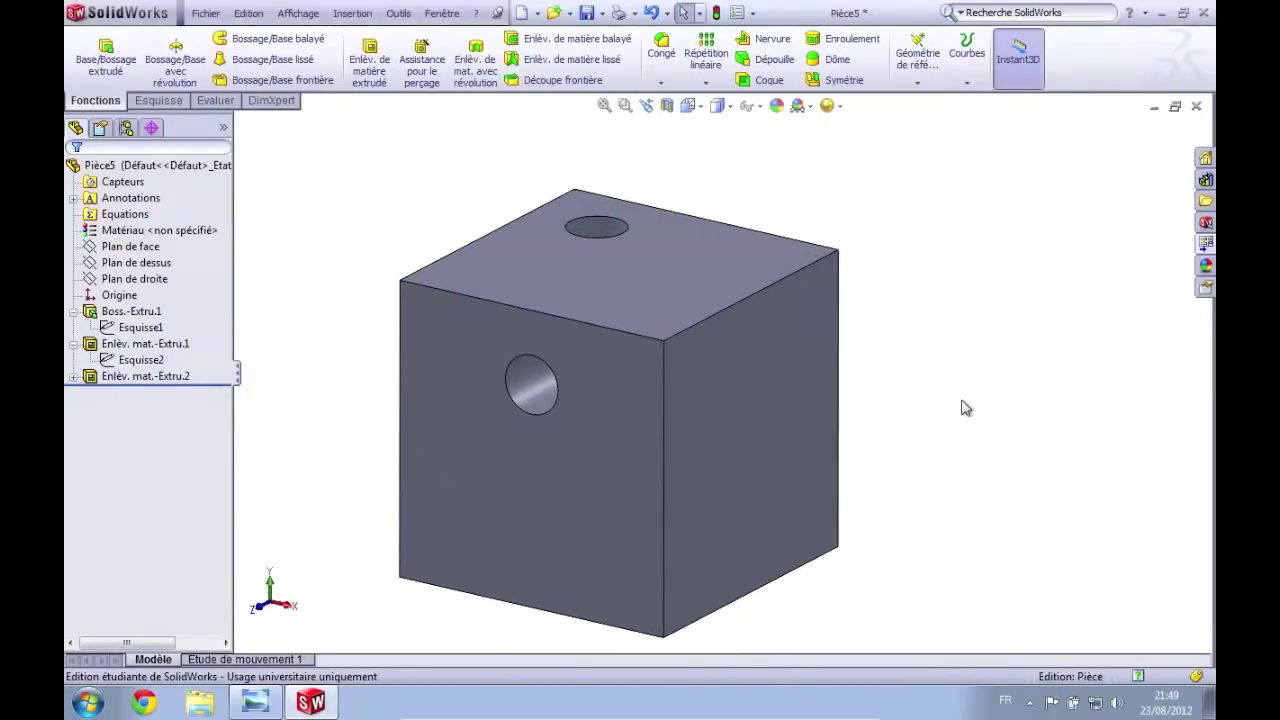